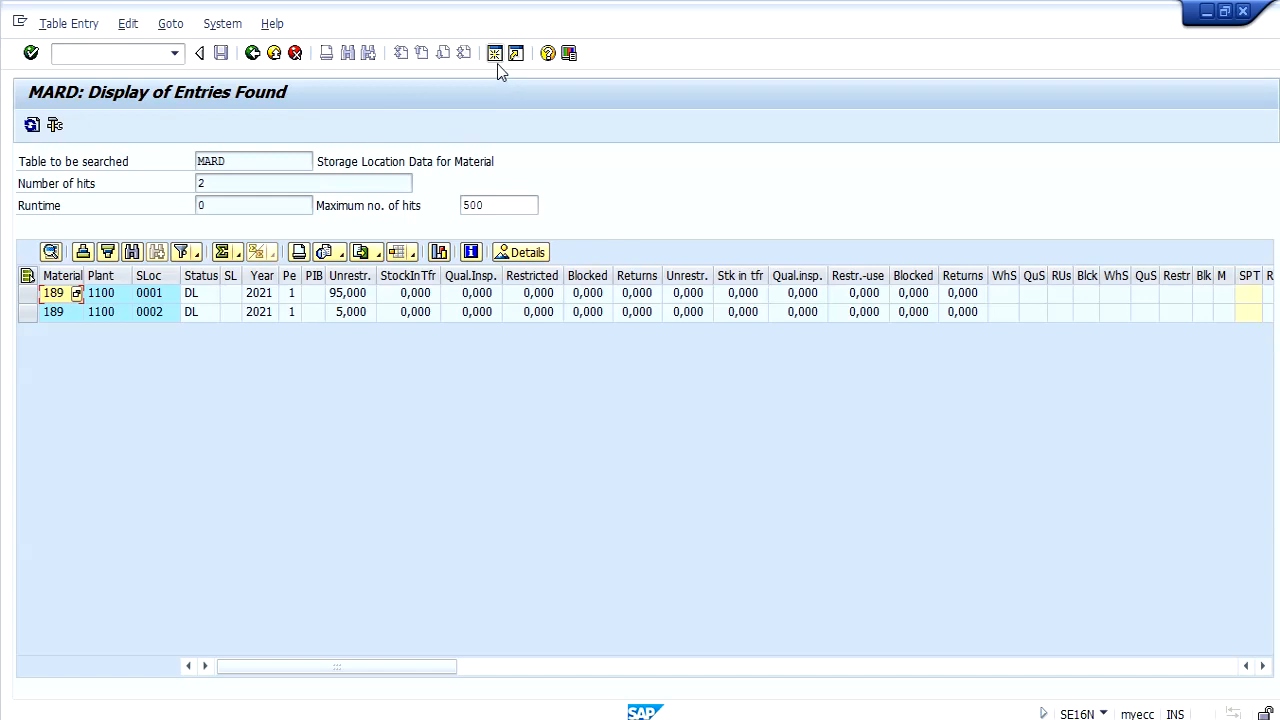
Start transaction spro in a new session and display the SAP Reference IMG.
{"action": "left_click", "coordinate": [498, 62]}
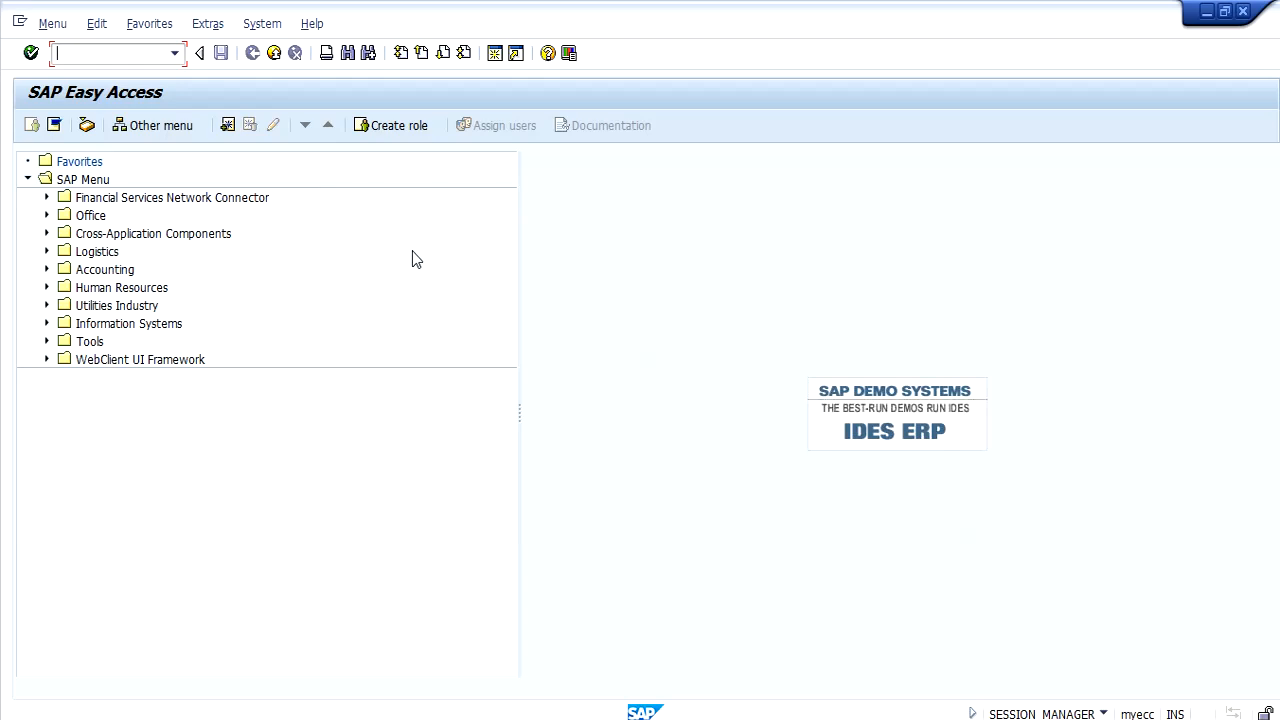
{"action": "type", "text": "spro"}
{"action": "key", "text": "Return"}
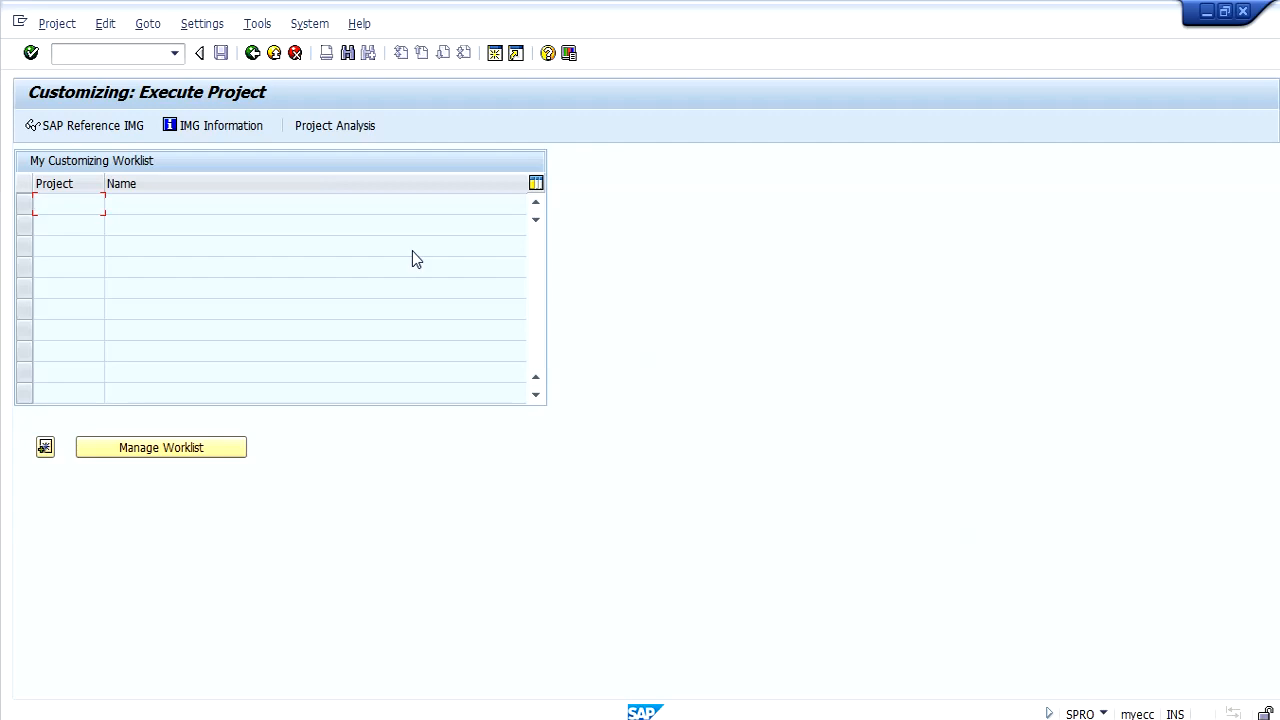
{"action": "left_click", "coordinate": [98, 132]}
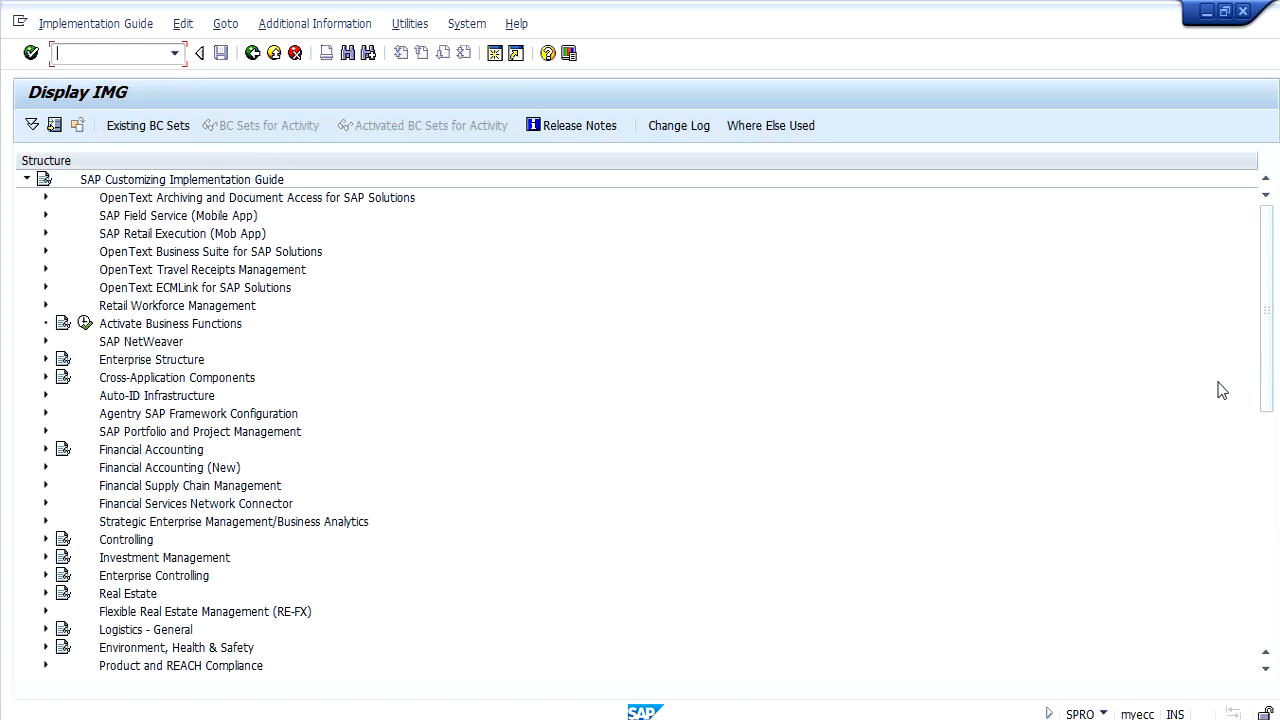
{"action": "left_click_drag", "start_coordinate": [1268, 381], "coordinate": [1268, 471]}
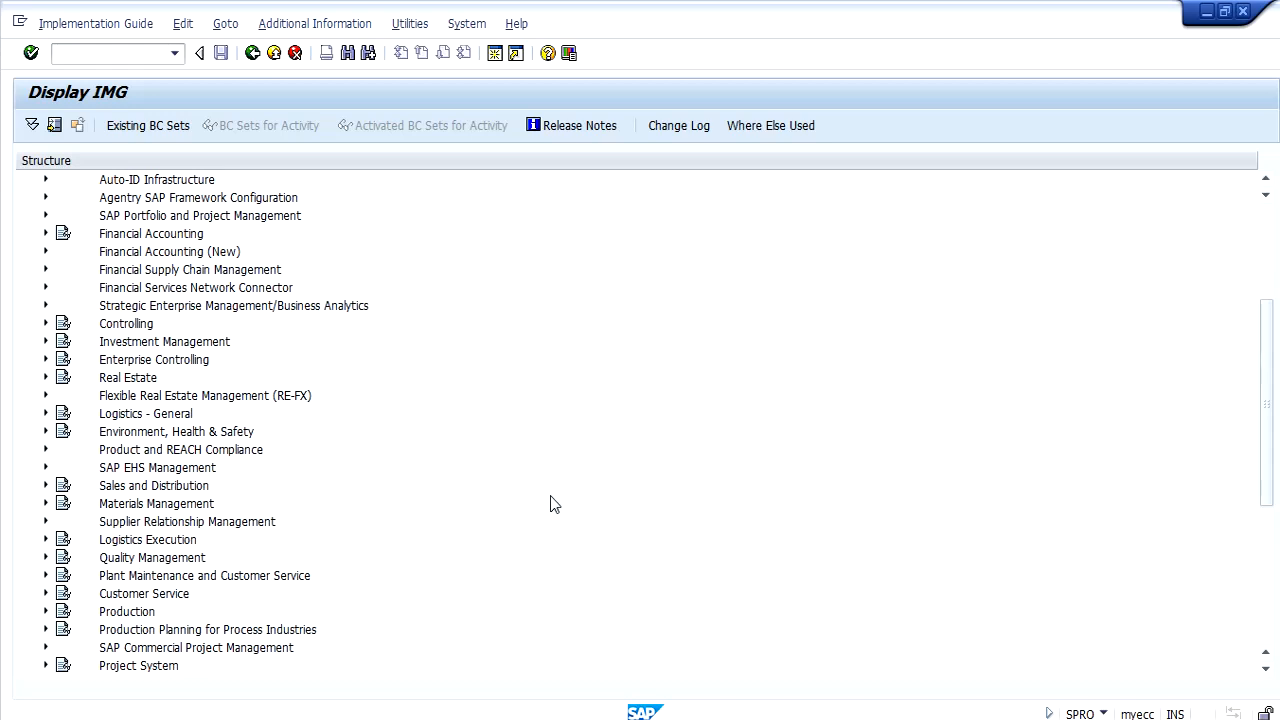
Check the storage location column of the MARD table entries in the other session, and return to the IMG.
{"action": "mouse_move", "coordinate": [378, 716]}
{"action": "left_click", "coordinate": [378, 597]}
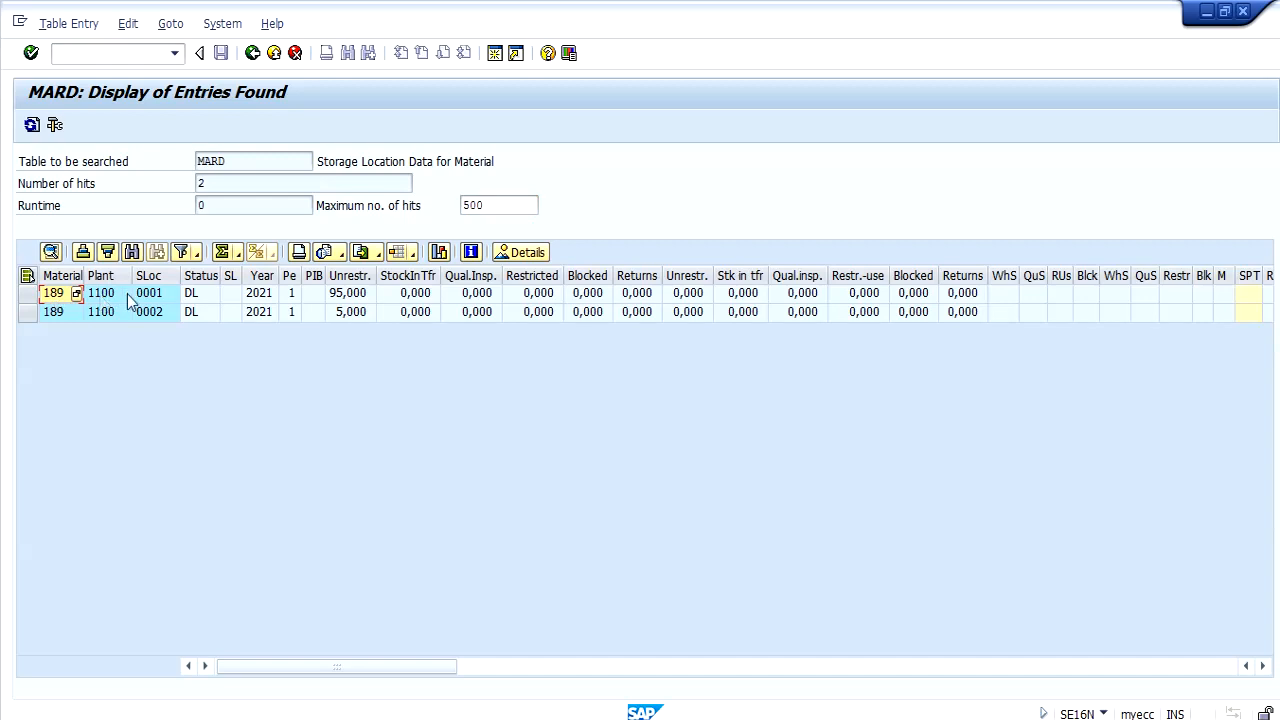
{"action": "left_click", "coordinate": [153, 277]}
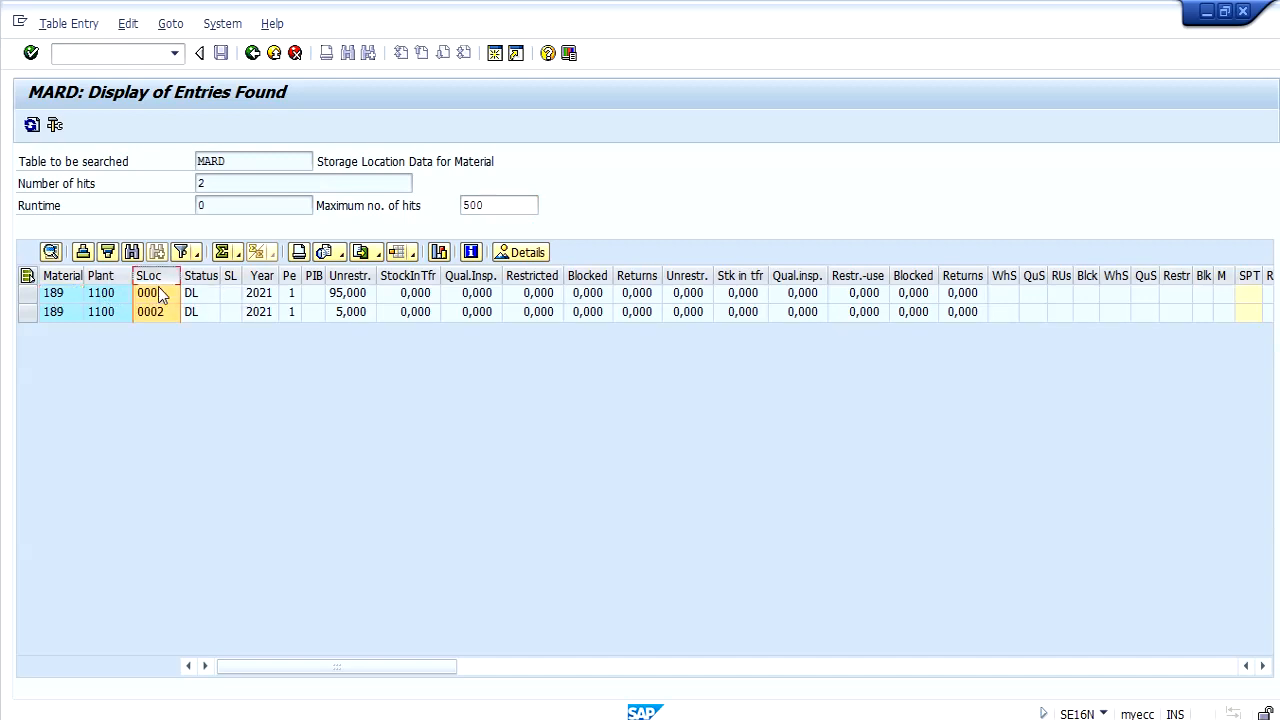
{"action": "left_click", "coordinate": [247, 454]}
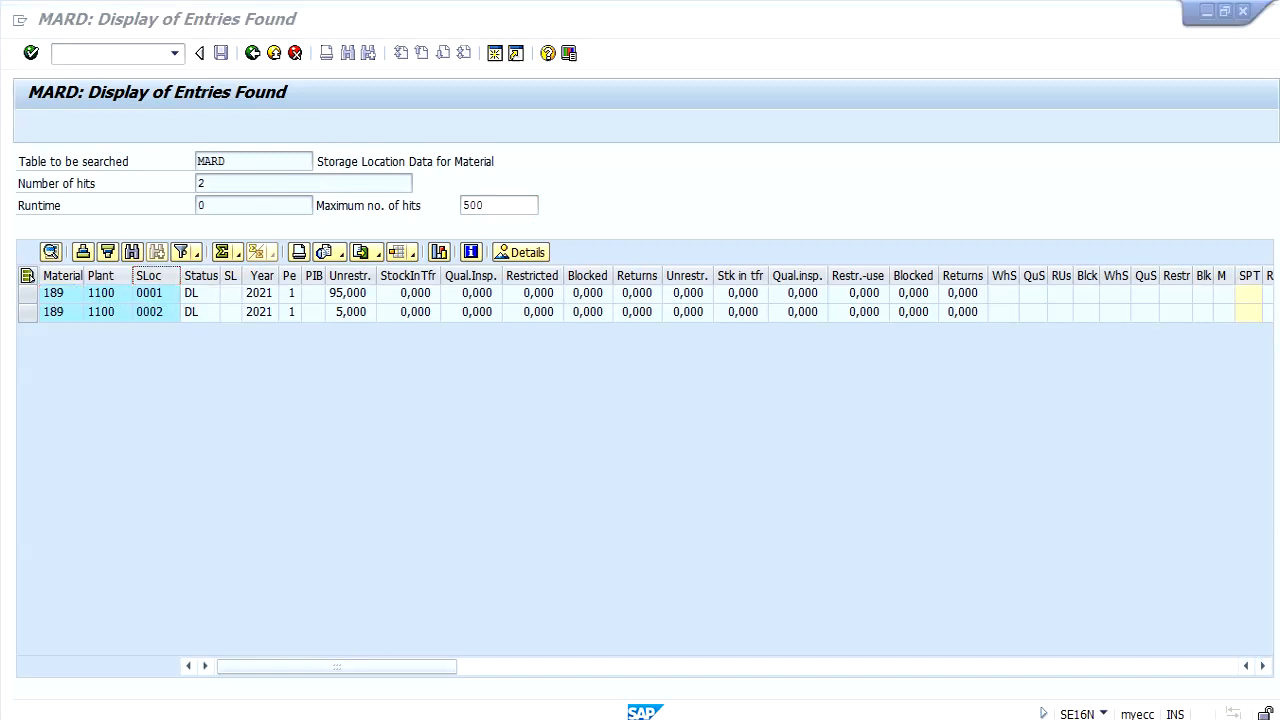
{"action": "mouse_move", "coordinate": [378, 716]}
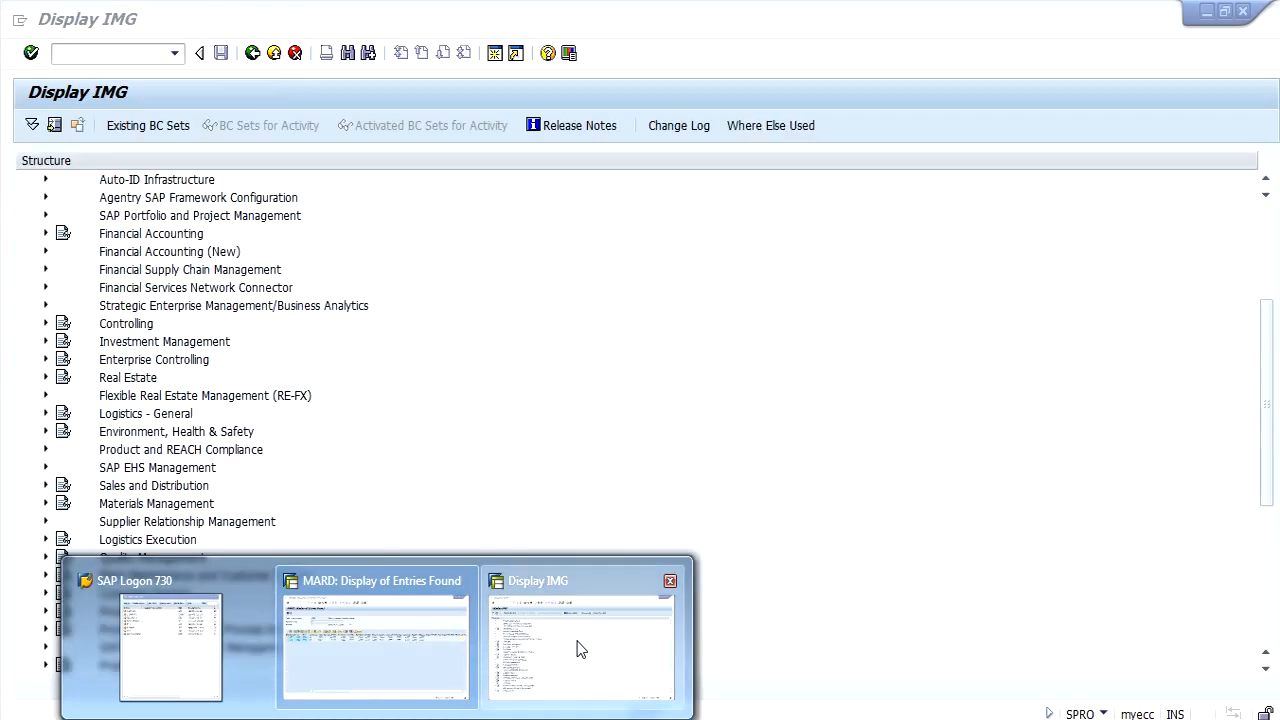
{"action": "left_click", "coordinate": [577, 649]}
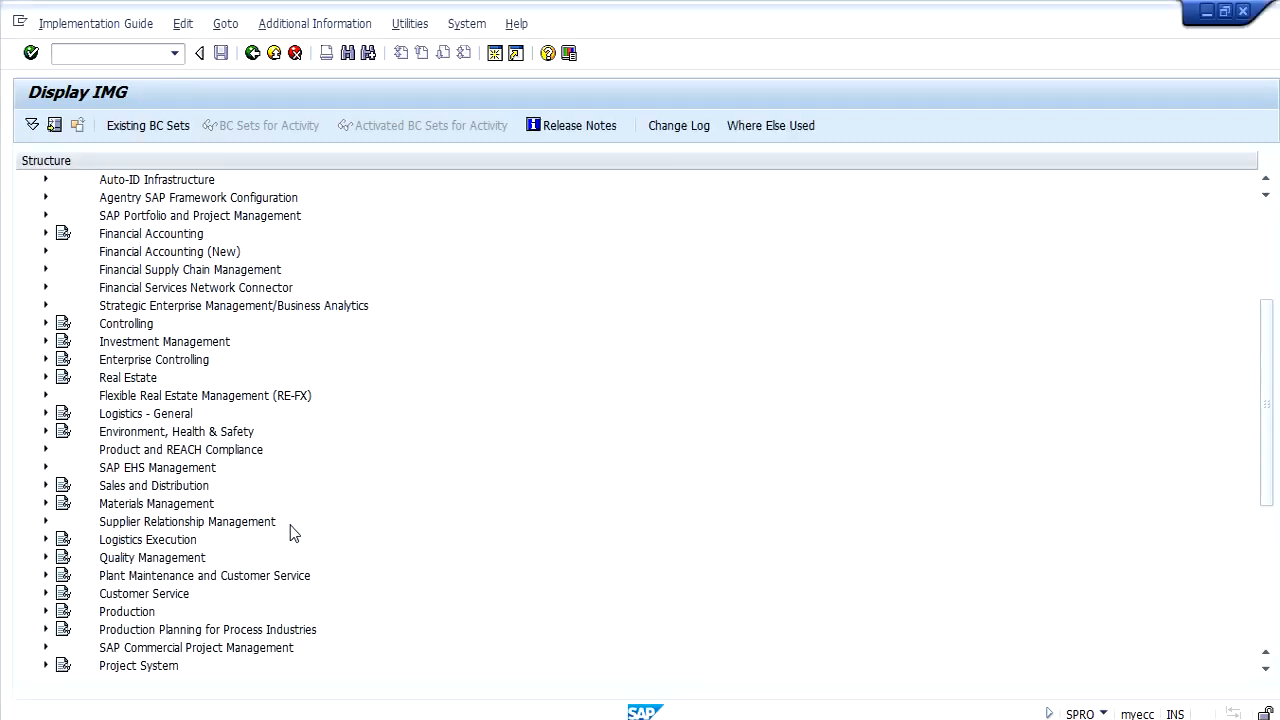
Expand Materials Management, Purchasing, Purchase Order and Set up Stock Transport Order in the IMG structure.
{"action": "left_click", "coordinate": [45, 503]}
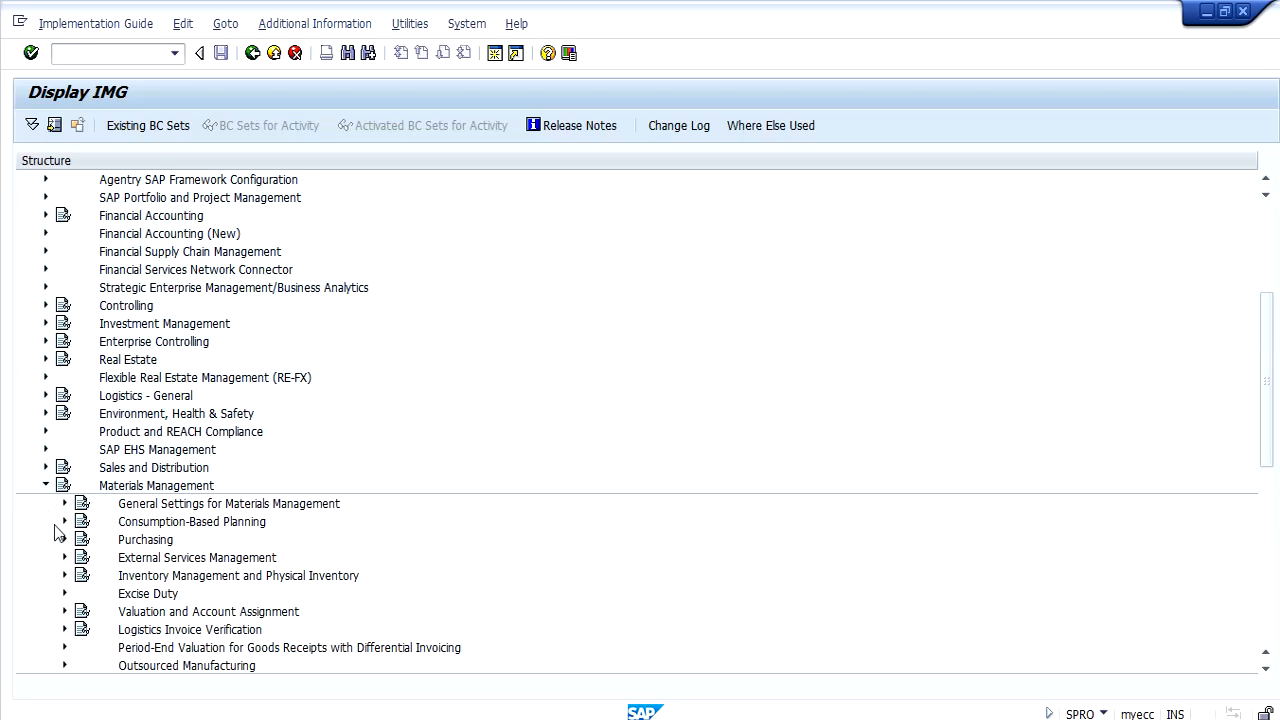
{"action": "left_click", "coordinate": [64, 541]}
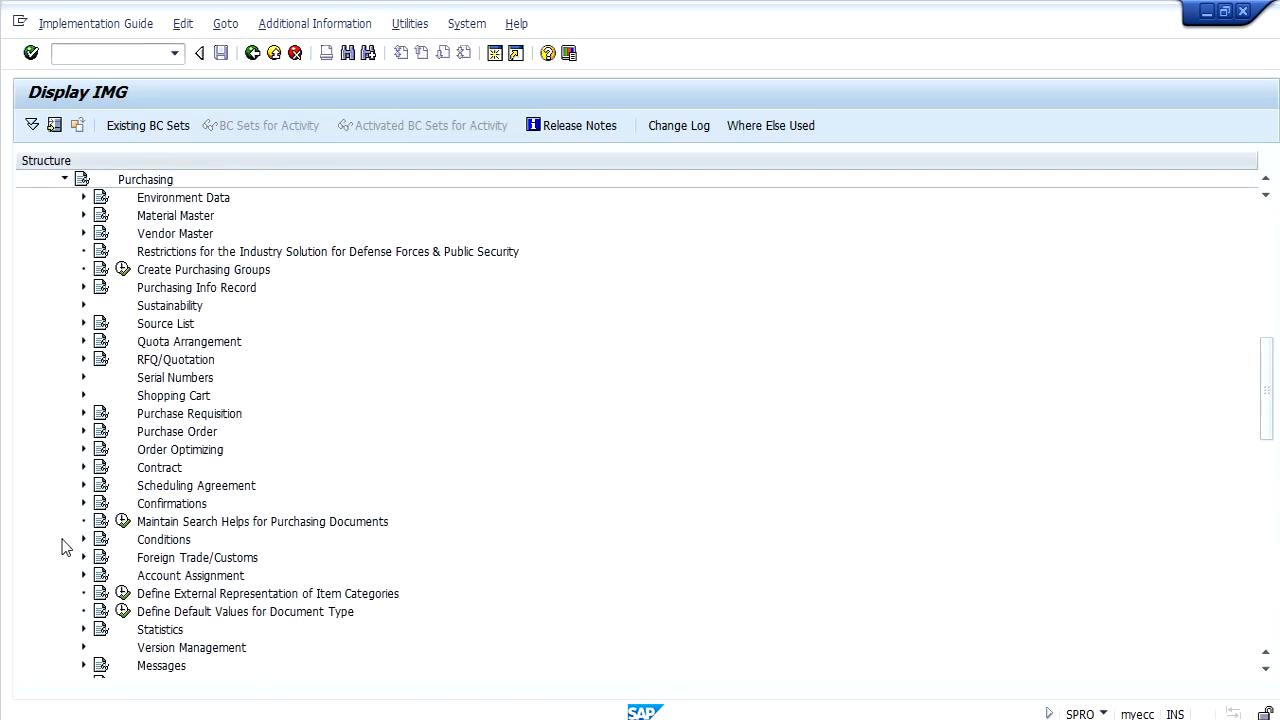
{"action": "left_click", "coordinate": [83, 431]}
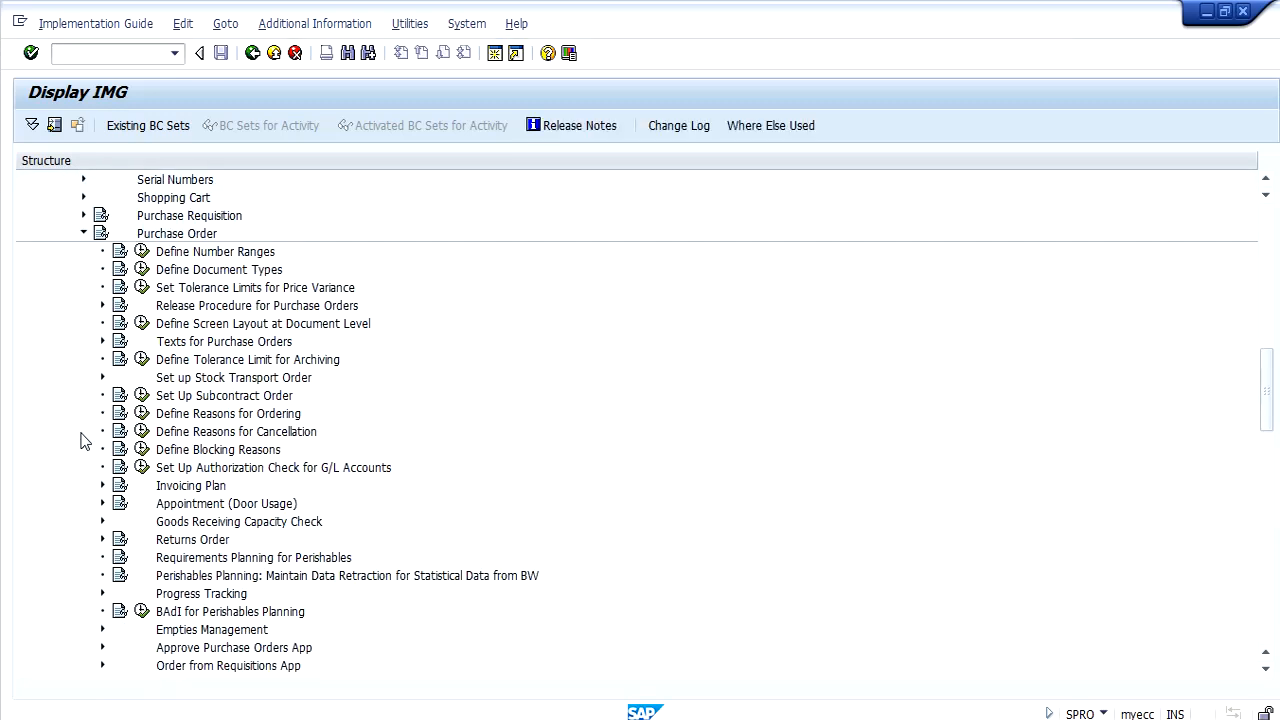
{"action": "left_click", "coordinate": [206, 378]}
{"action": "left_click", "coordinate": [102, 378]}
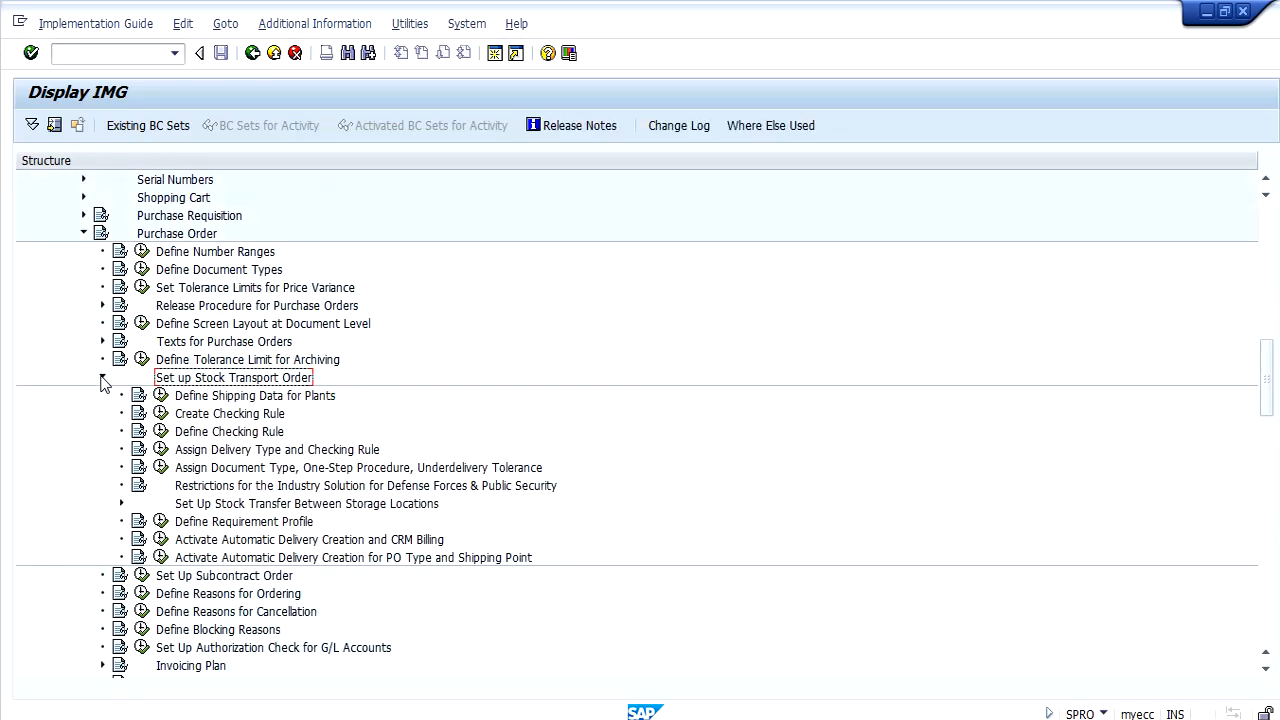
Review the details of plant 1100 in Define Shipping Data for Plants, and return to the IMG.
{"action": "left_click", "coordinate": [256, 399]}
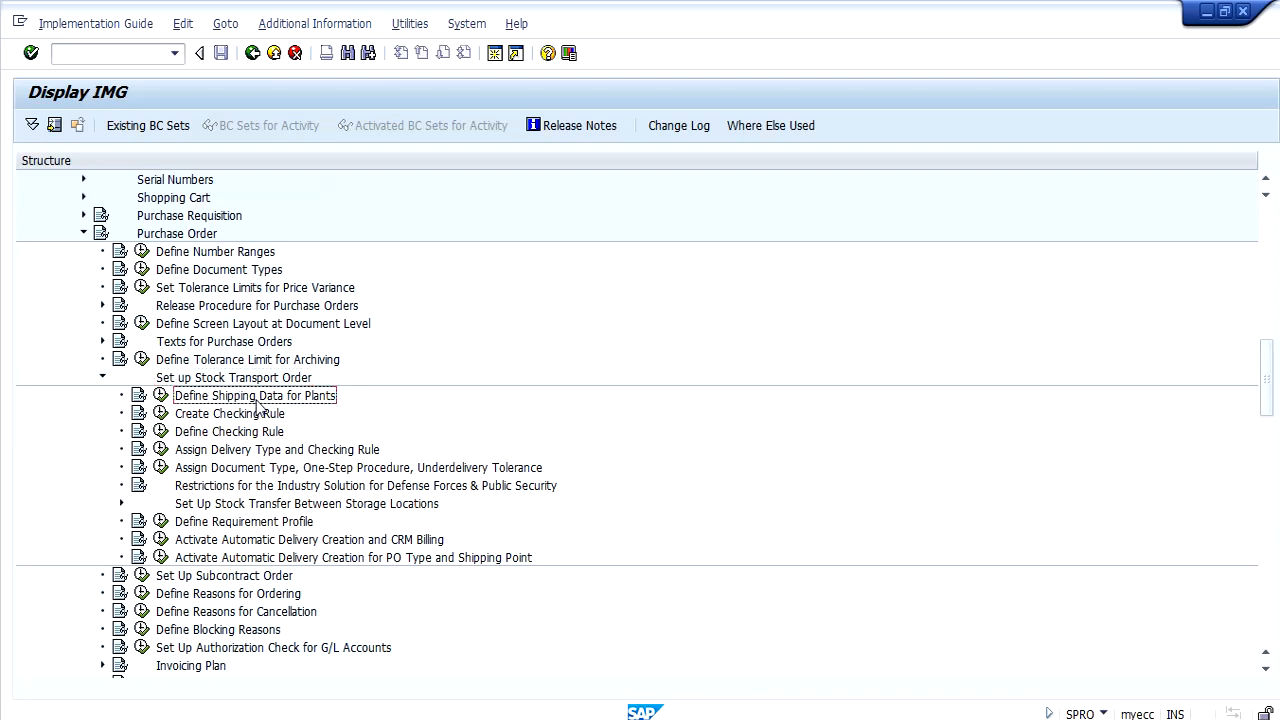
{"action": "left_click", "coordinate": [161, 397]}
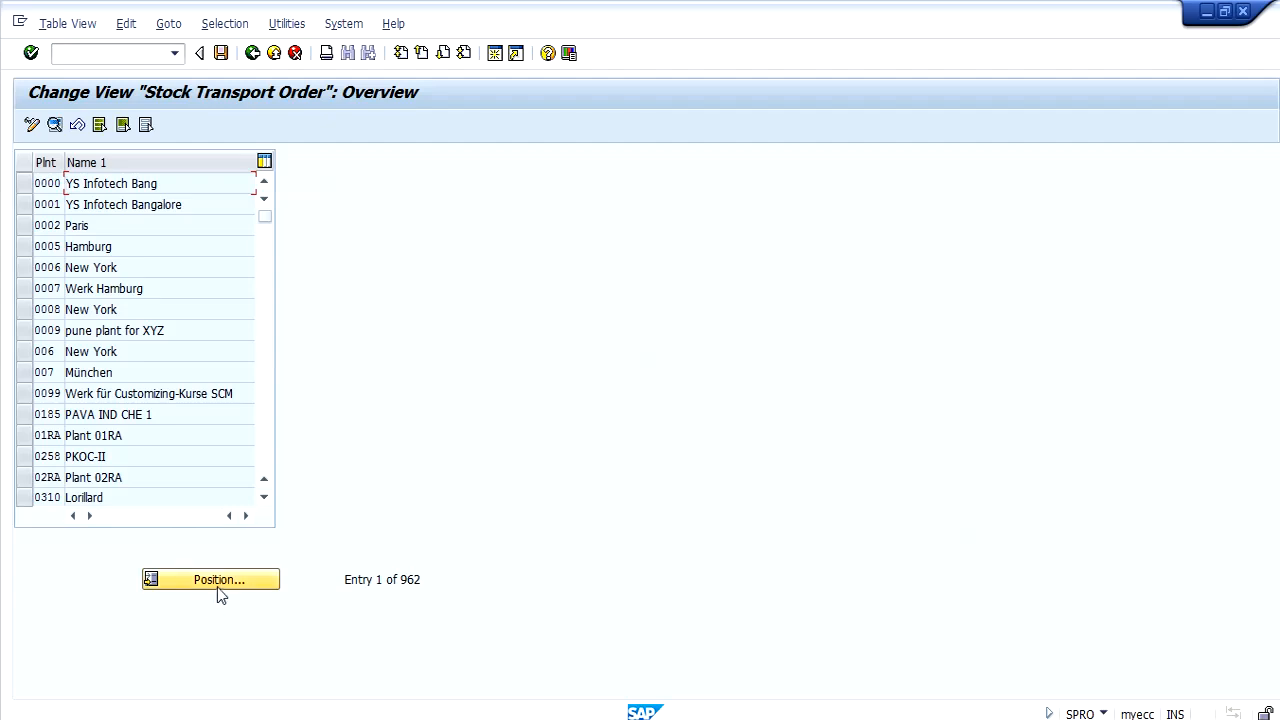
{"action": "left_click", "coordinate": [220, 588]}
{"action": "key", "text": "Down"}
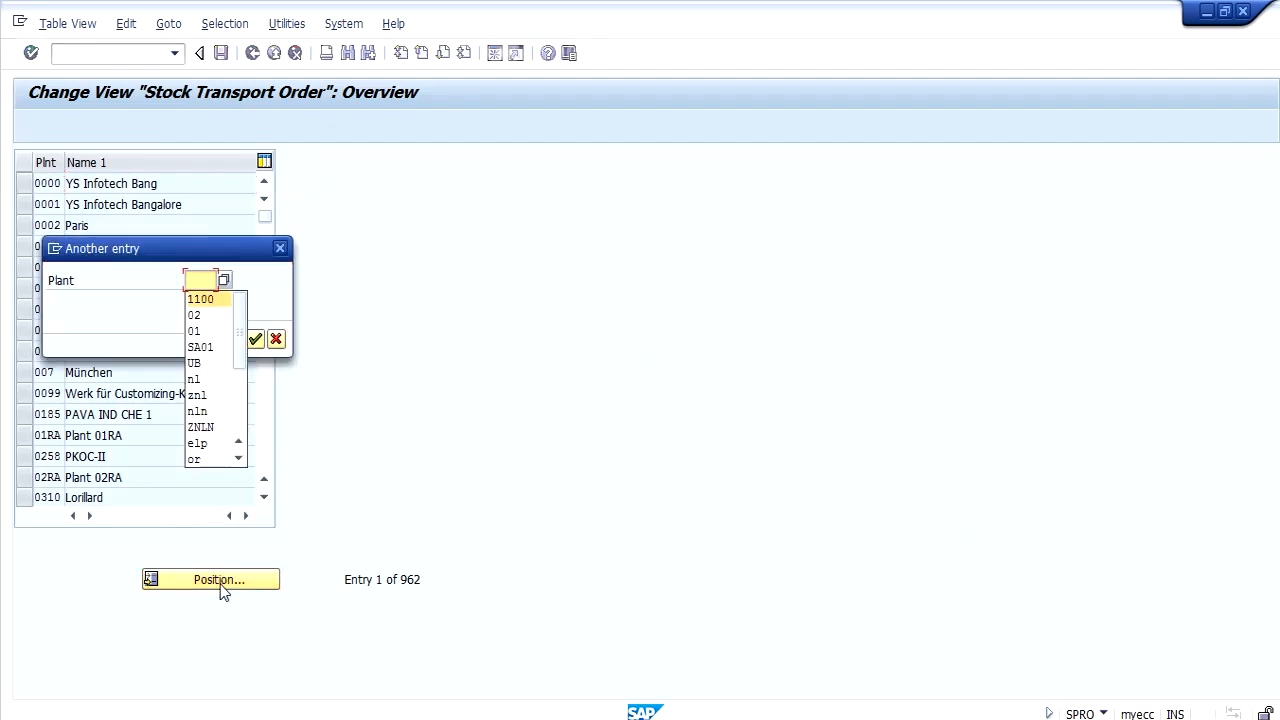
{"action": "key", "text": "Return"}
{"action": "key", "text": "Return"}
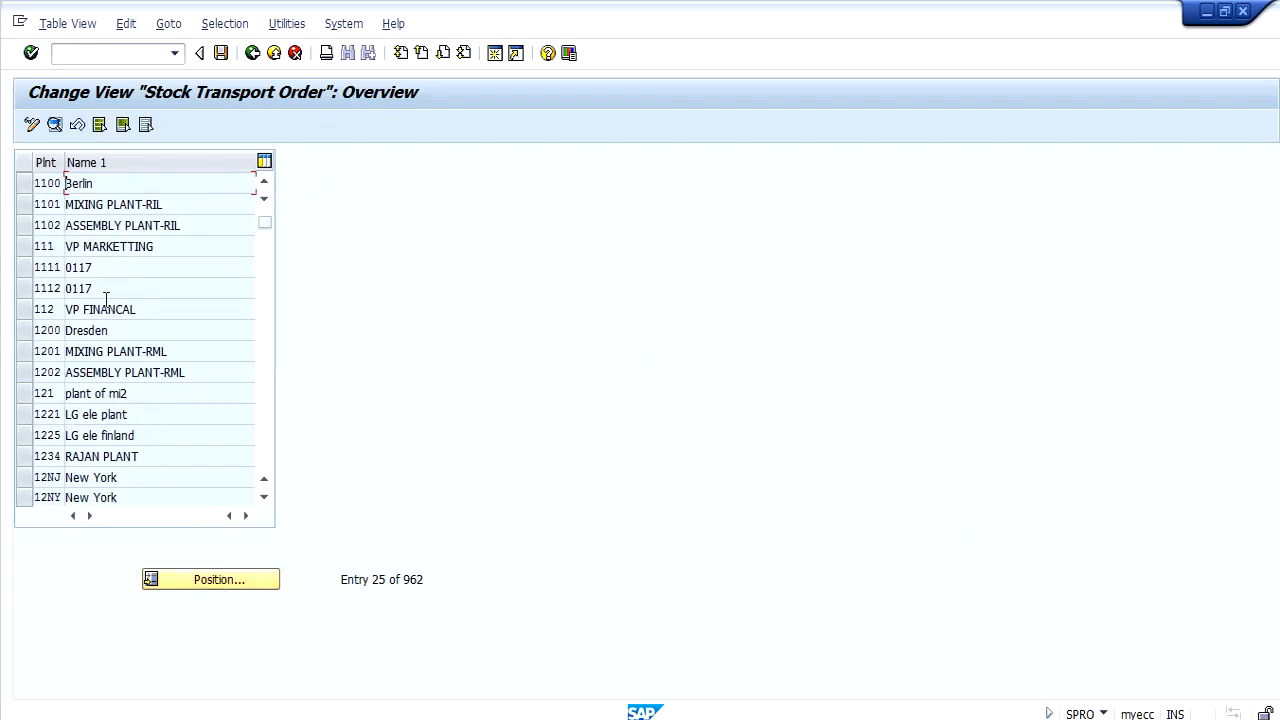
{"action": "left_click", "coordinate": [54, 188]}
{"action": "double_click", "coordinate": [54, 186]}
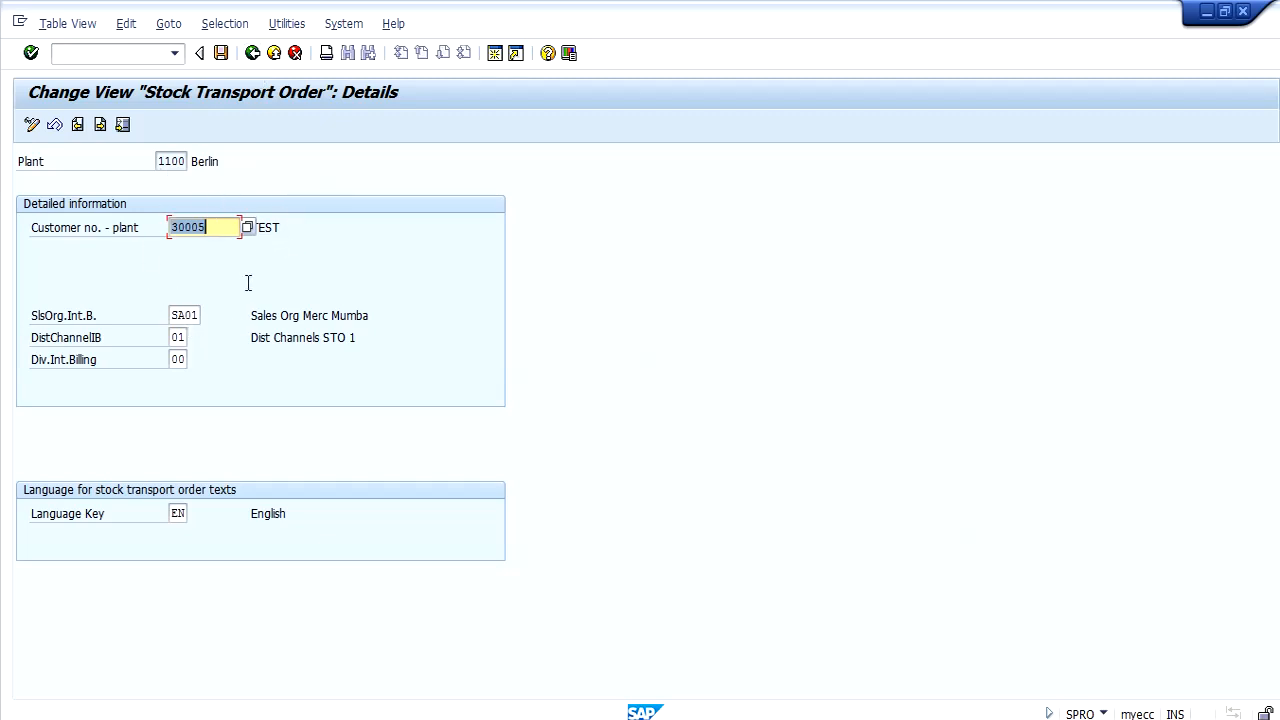
{"action": "left_click", "coordinate": [252, 53]}
{"action": "left_click", "coordinate": [252, 53]}
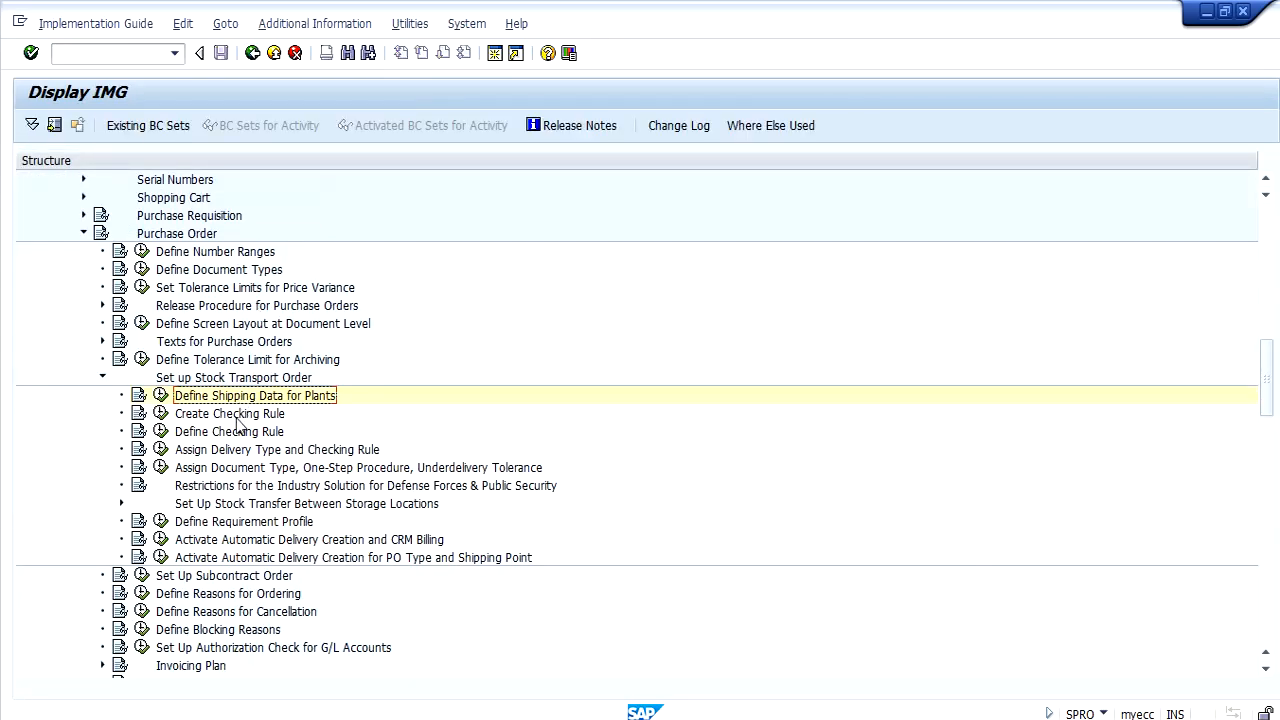
Review the delivery type and checking rule assigned to document type UB and supplying plant 1100, and return to the IMG.
{"action": "left_click", "coordinate": [239, 451]}
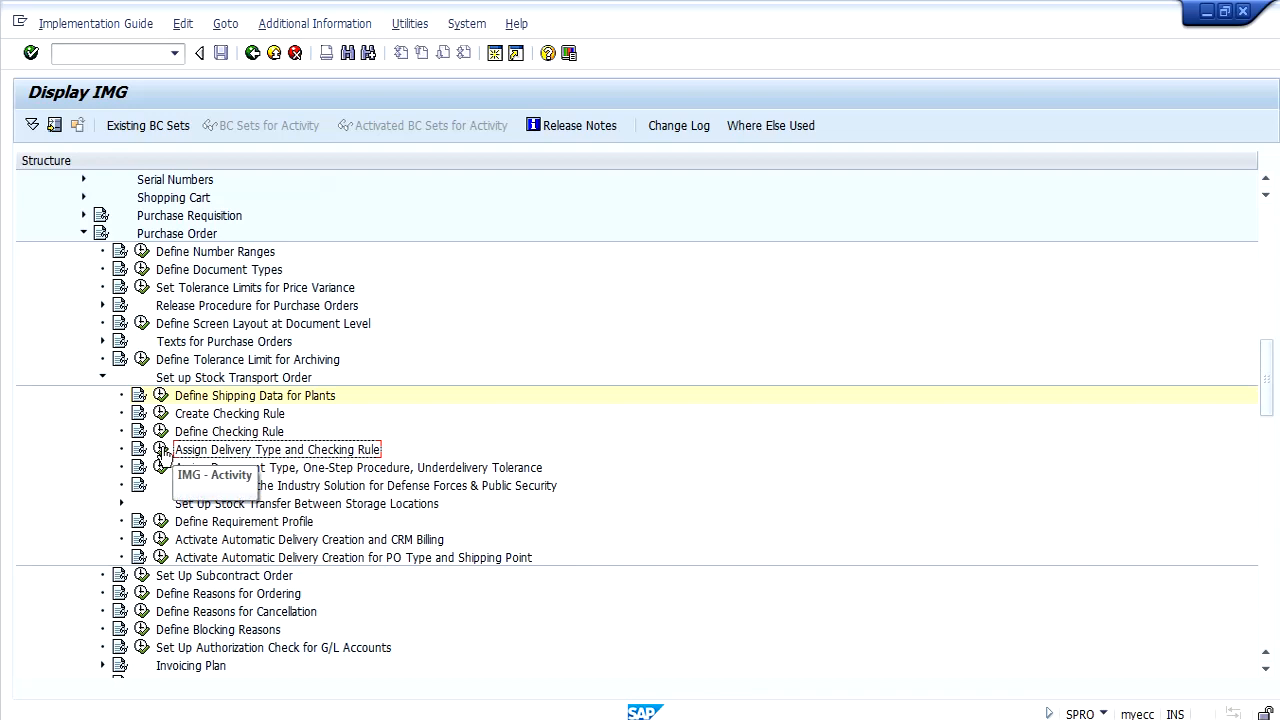
{"action": "left_click", "coordinate": [161, 450]}
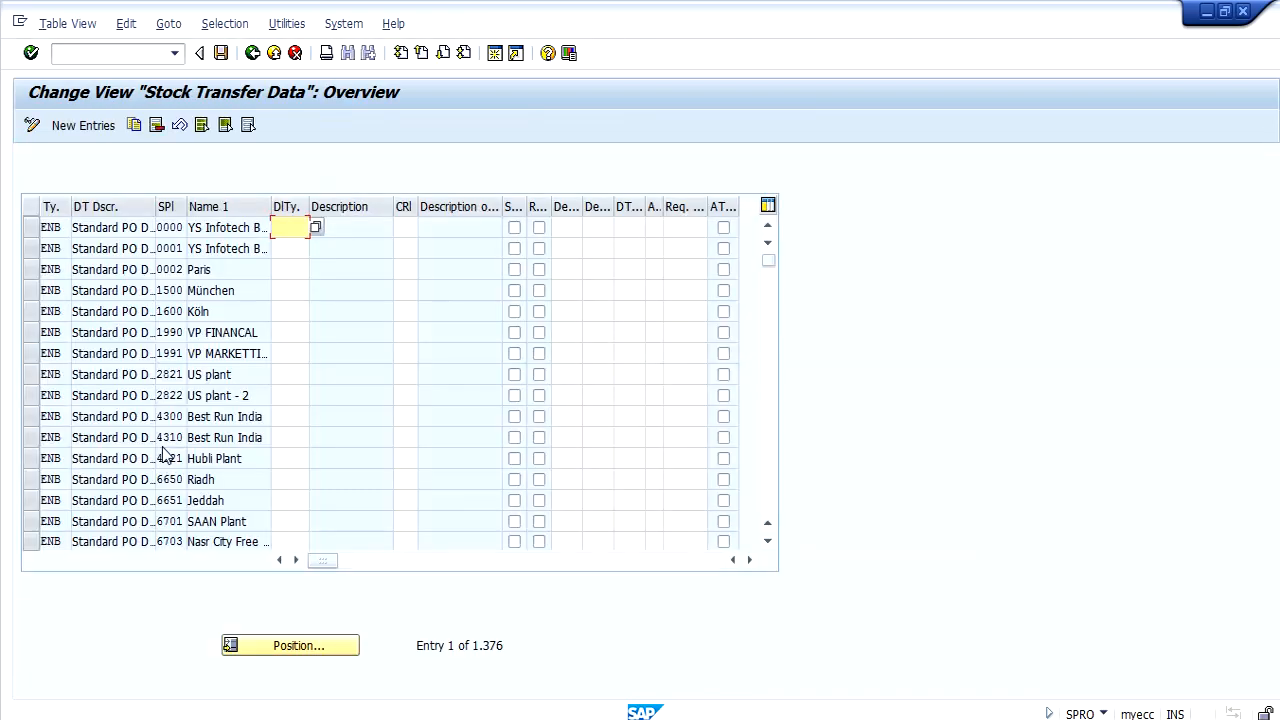
{"action": "left_click", "coordinate": [249, 646]}
{"action": "type", "text": "ub"}
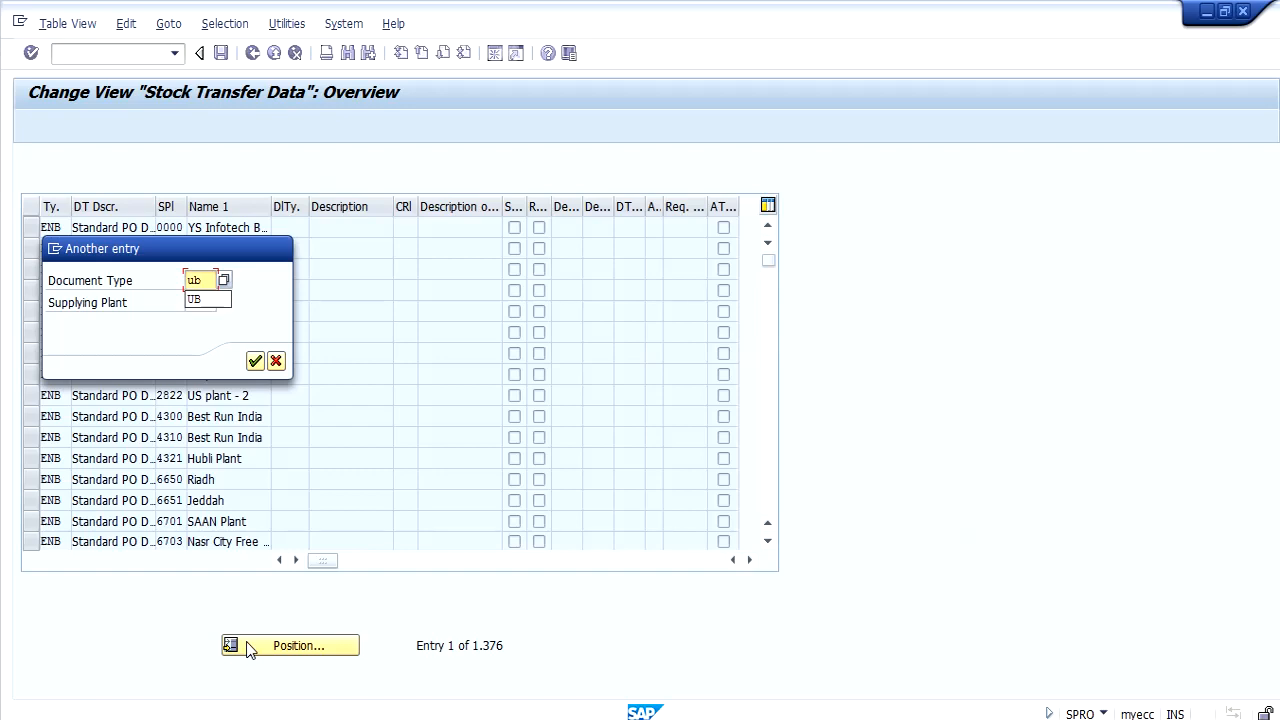
{"action": "key", "text": "Return"}
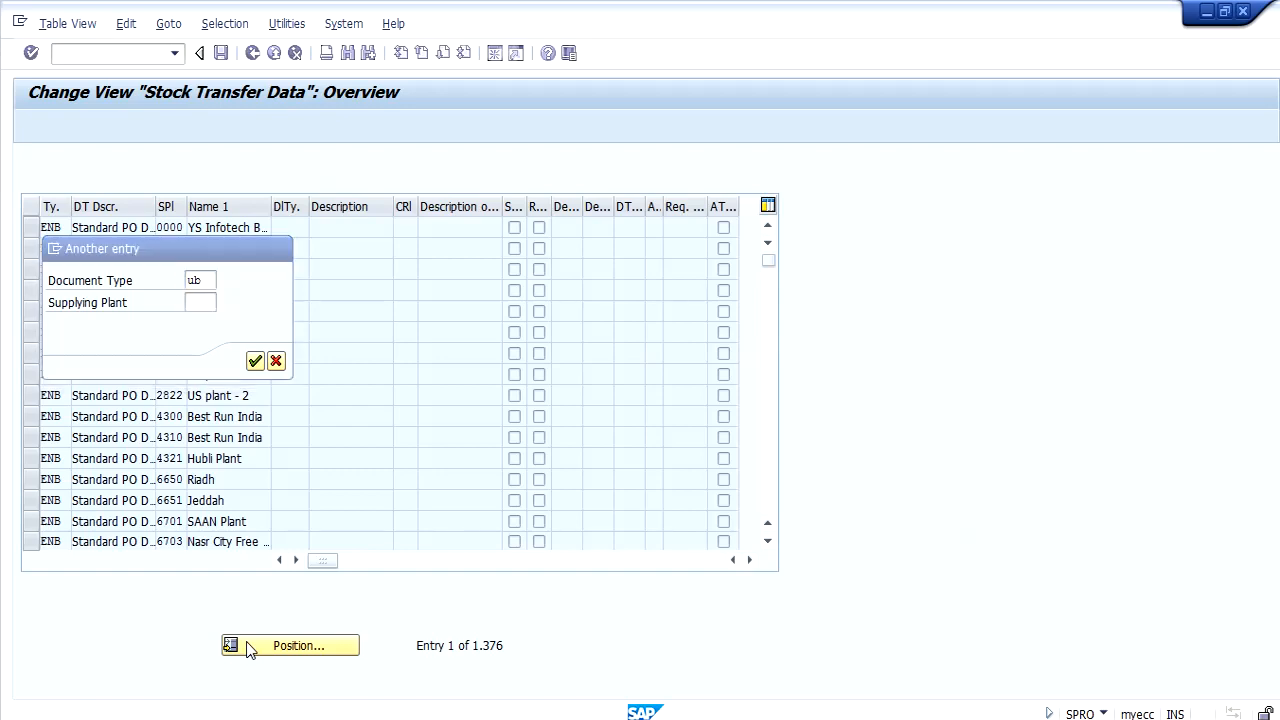
{"action": "key", "text": "Return"}
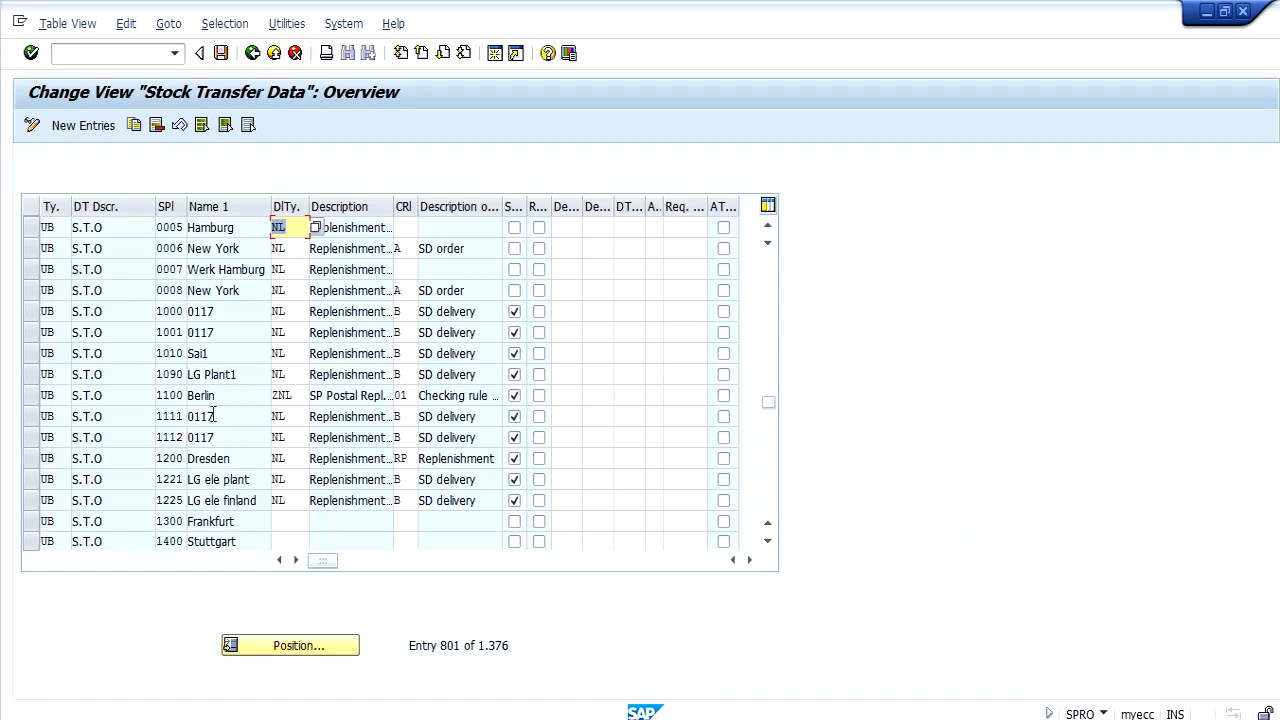
{"action": "left_click", "coordinate": [32, 399]}
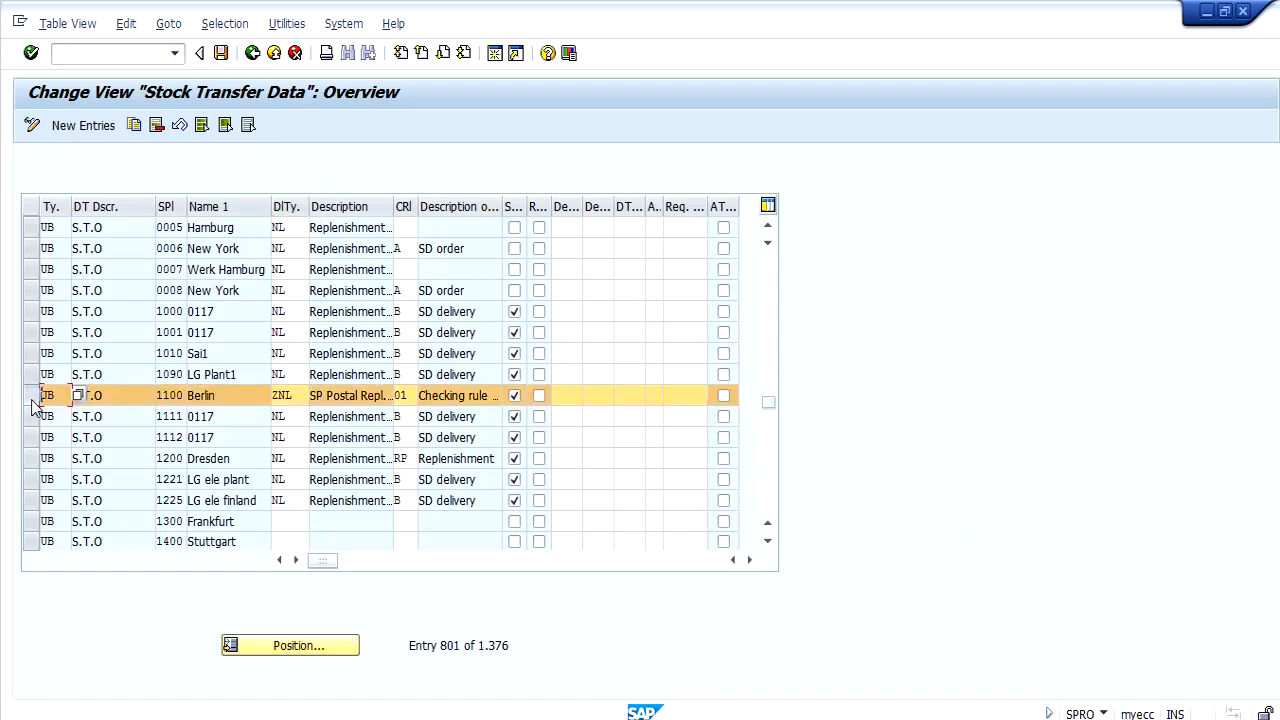
{"action": "left_click", "coordinate": [303, 395]}
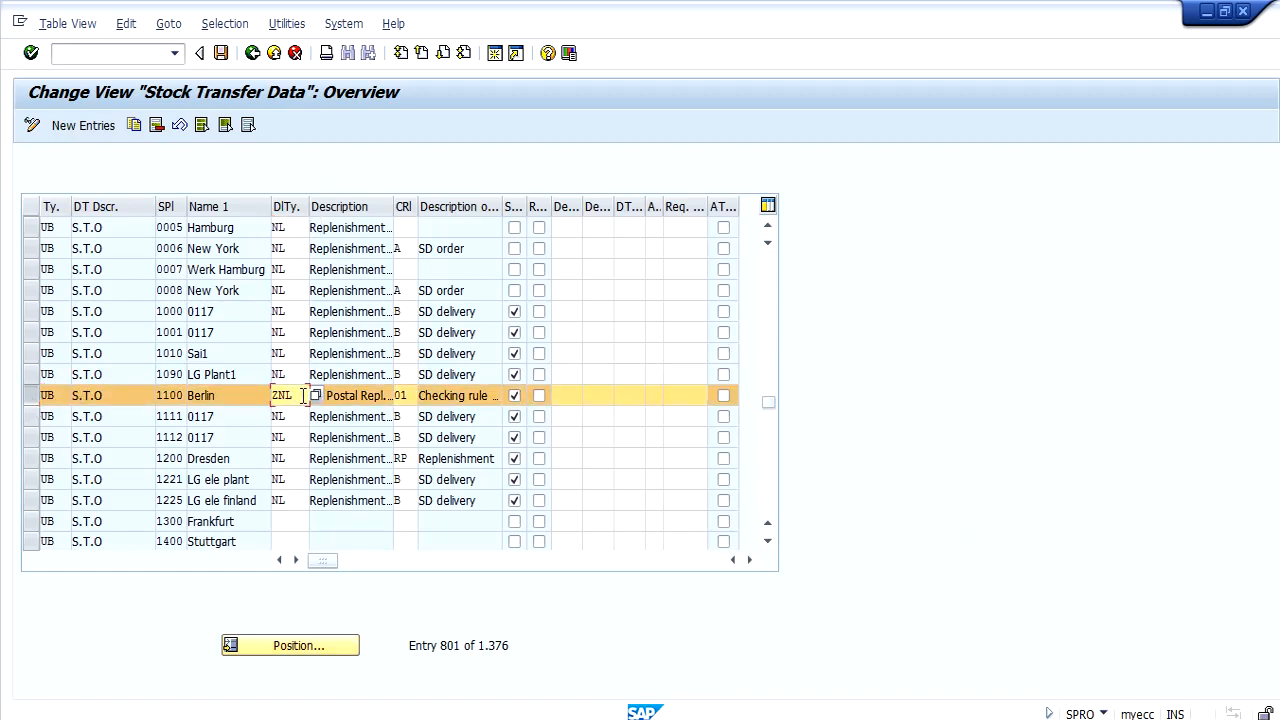
{"action": "left_click", "coordinate": [347, 395]}
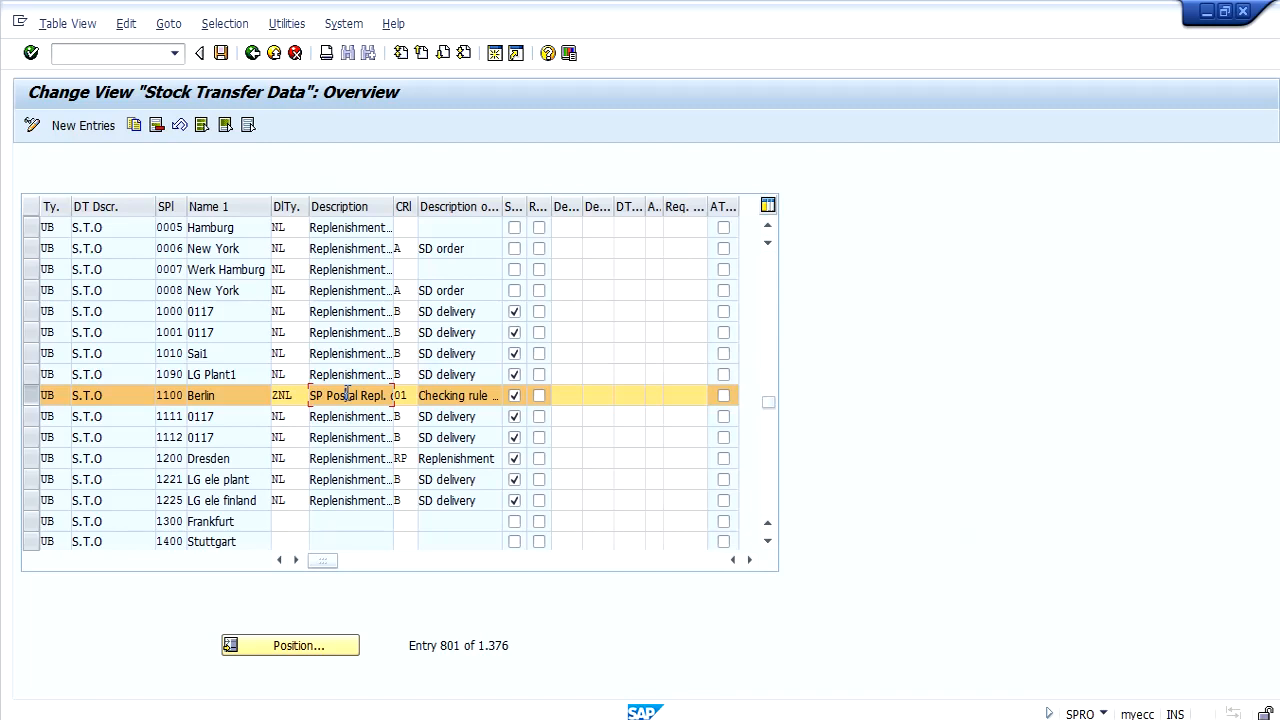
{"action": "left_click", "coordinate": [253, 53]}
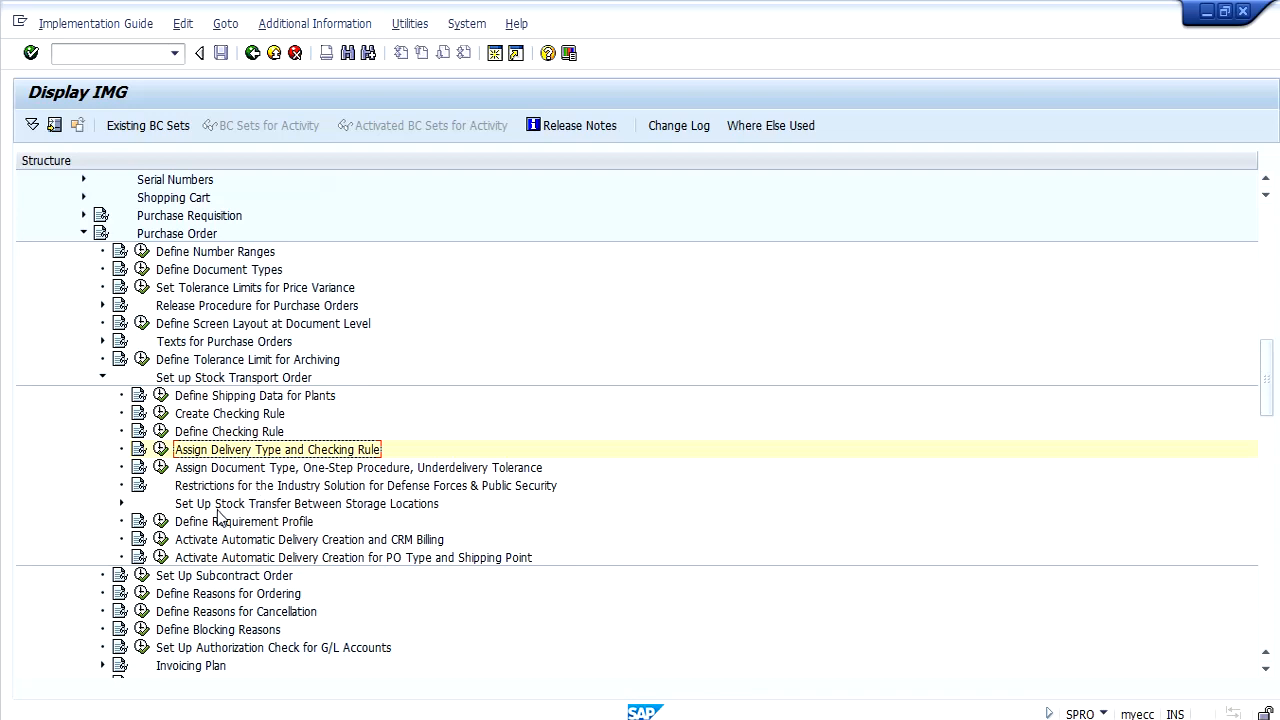
Expand Set Up Stock Transfer Between Storage Locations under Set up Stock Transport Order.
{"action": "left_click", "coordinate": [272, 474]}
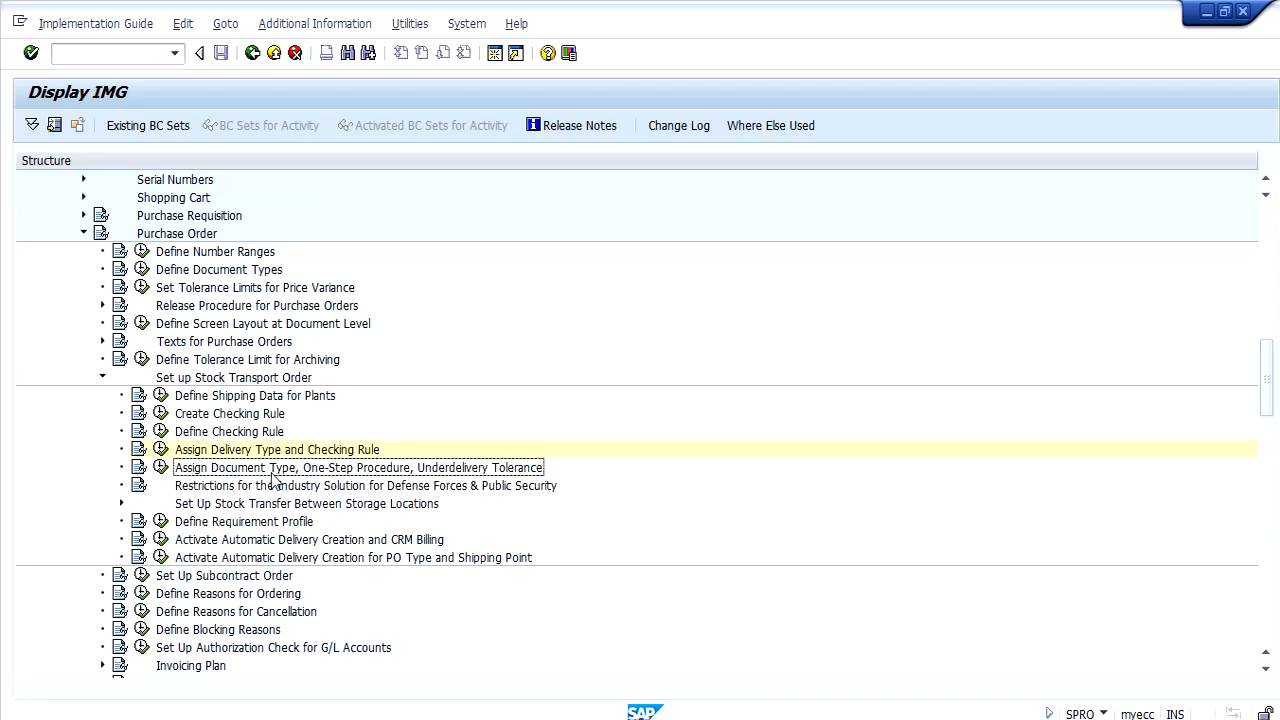
{"action": "left_click", "coordinate": [246, 504]}
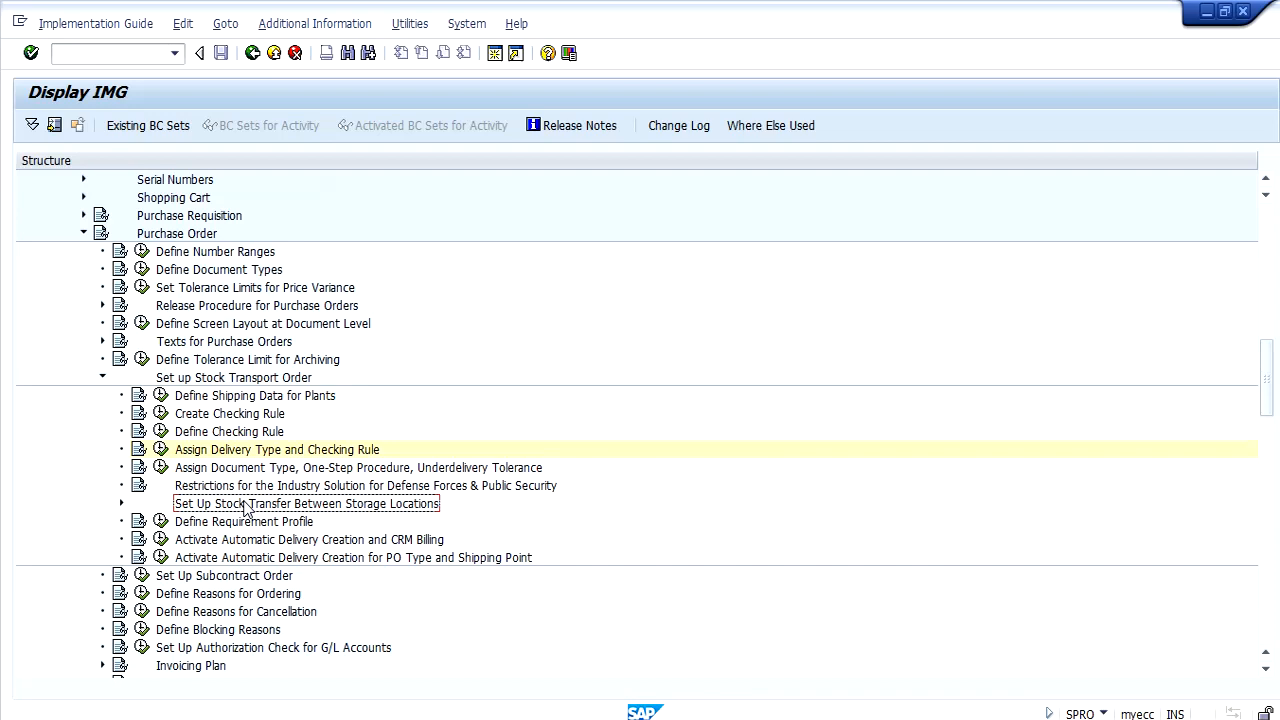
{"action": "left_click", "coordinate": [121, 504]}
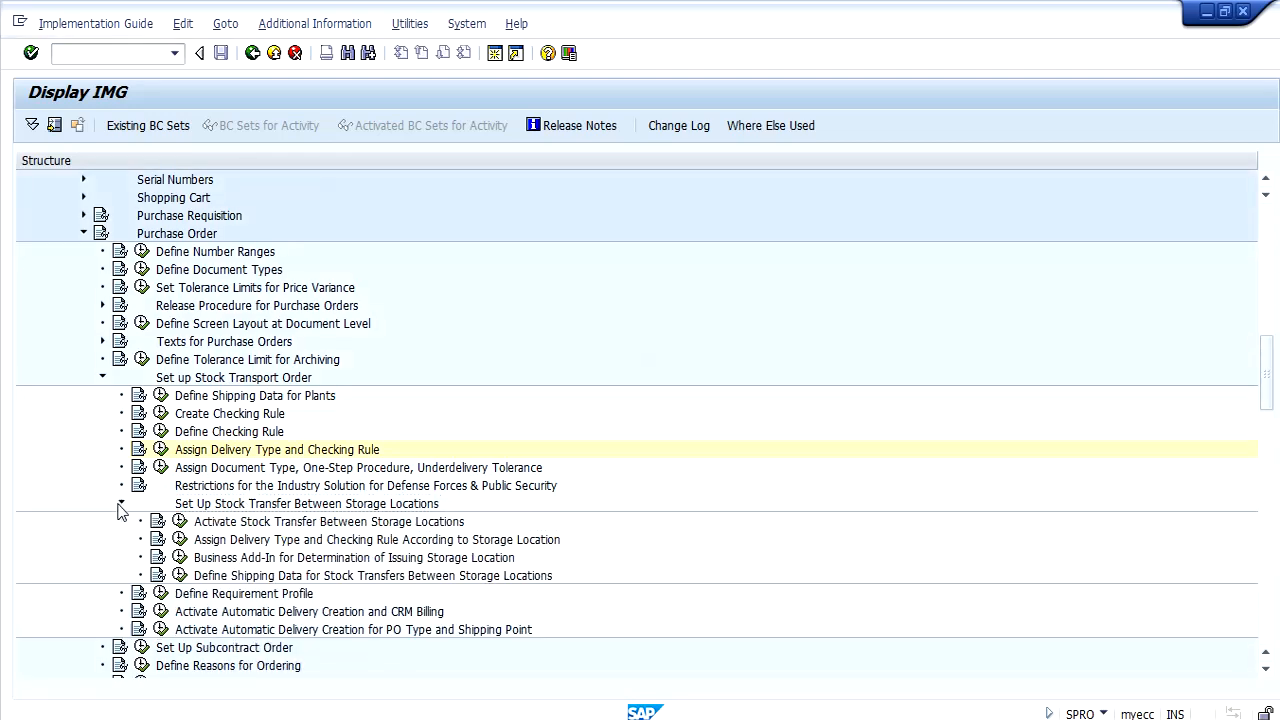
Check the issuing storage location setting in Activate Stock Transfer Between Storage Locations, and return to the IMG.
{"action": "left_click", "coordinate": [310, 523]}
{"action": "left_click", "coordinate": [178, 521]}
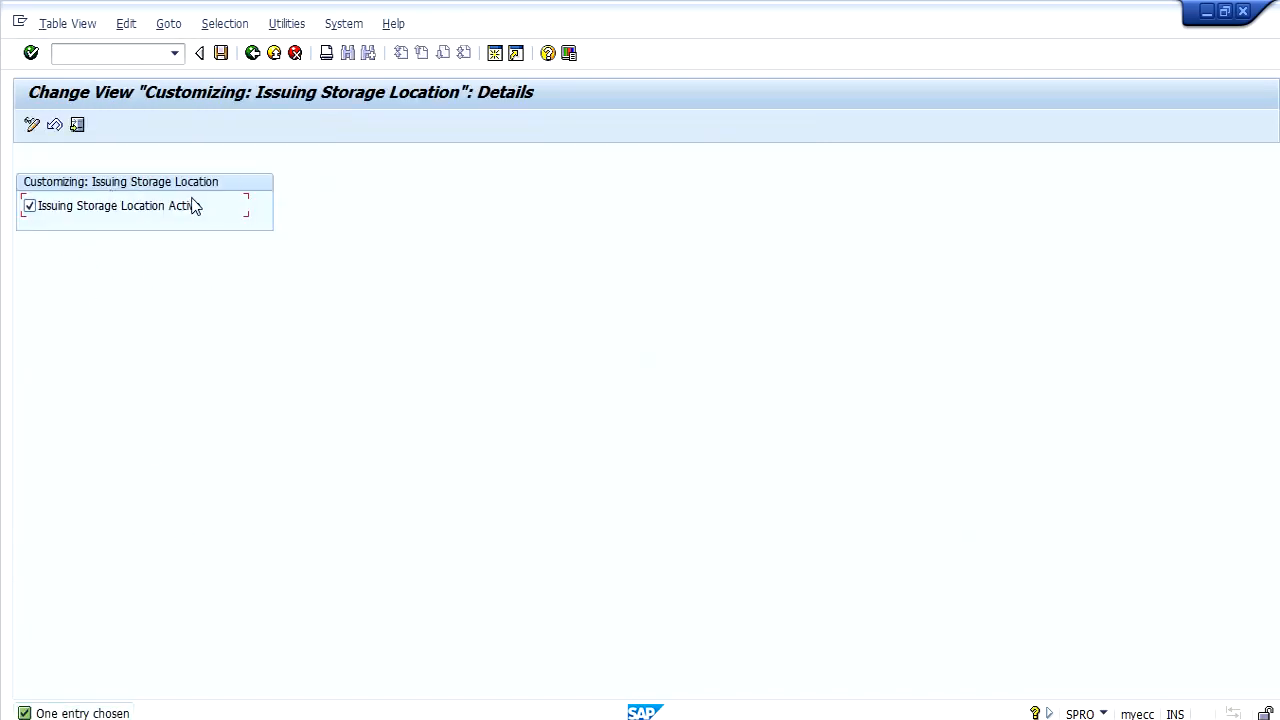
{"action": "left_click", "coordinate": [253, 55]}
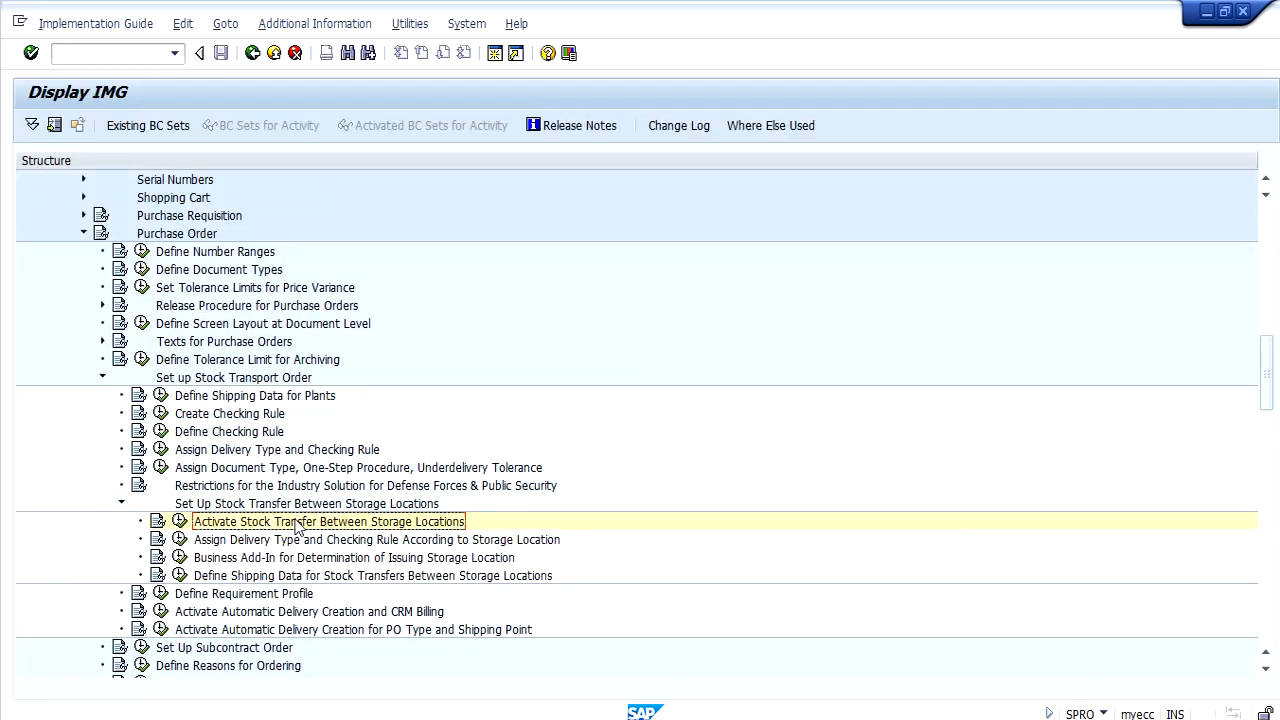
Open Assign Delivery Type and Checking Rule According to Storage Location for purchasing document category F (Purchase order).
{"action": "left_click", "coordinate": [297, 543]}
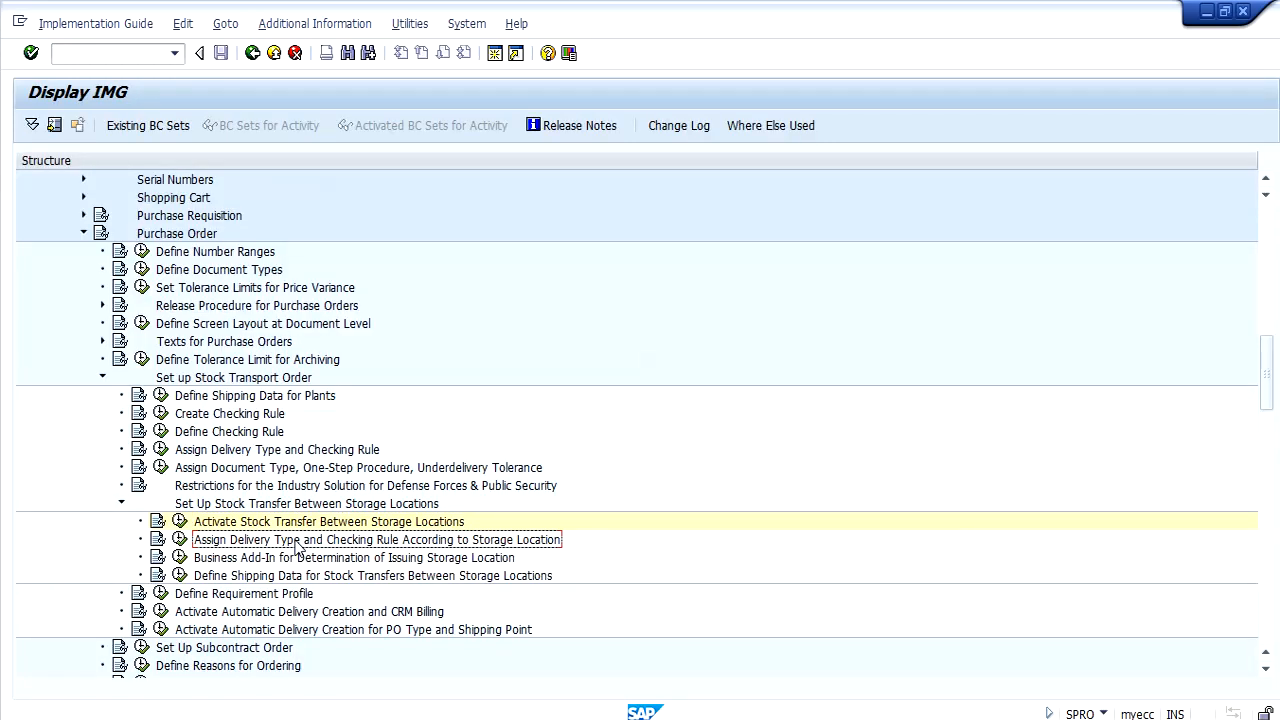
{"action": "left_click", "coordinate": [180, 539]}
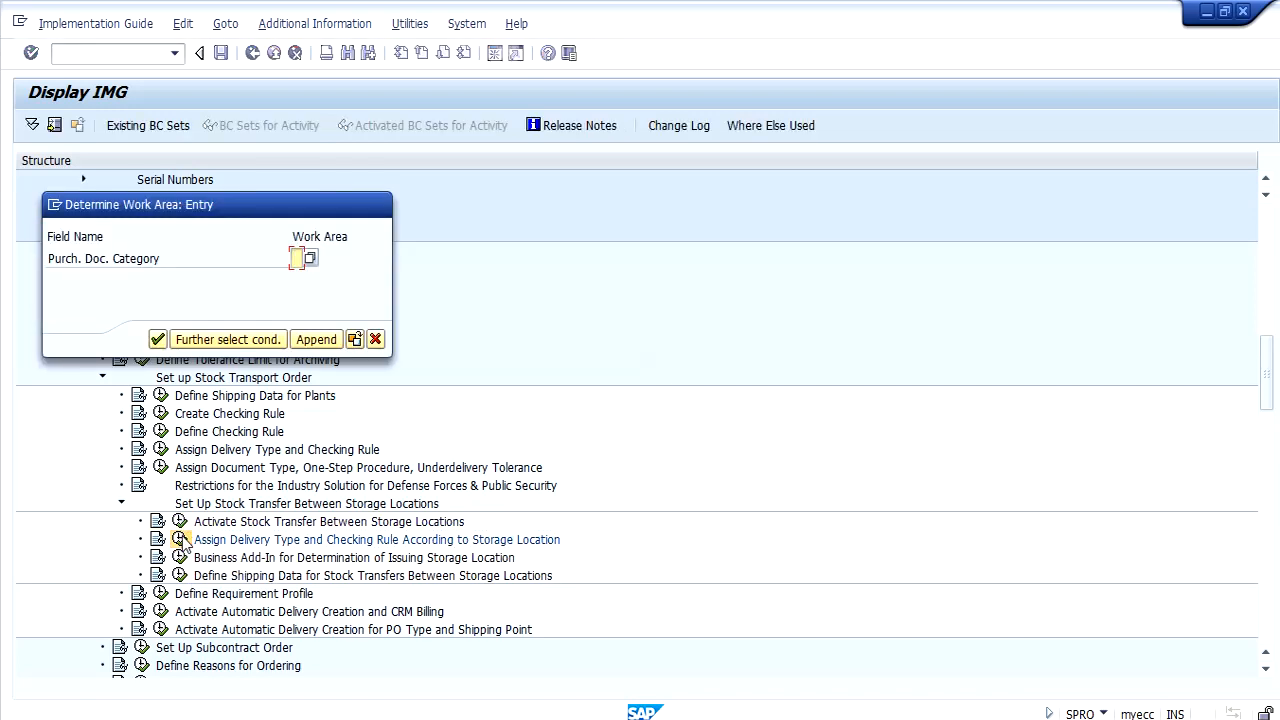
{"action": "type", "text": "F"}
{"action": "key", "text": "F4"}
{"action": "double_click", "coordinate": [340, 292]}
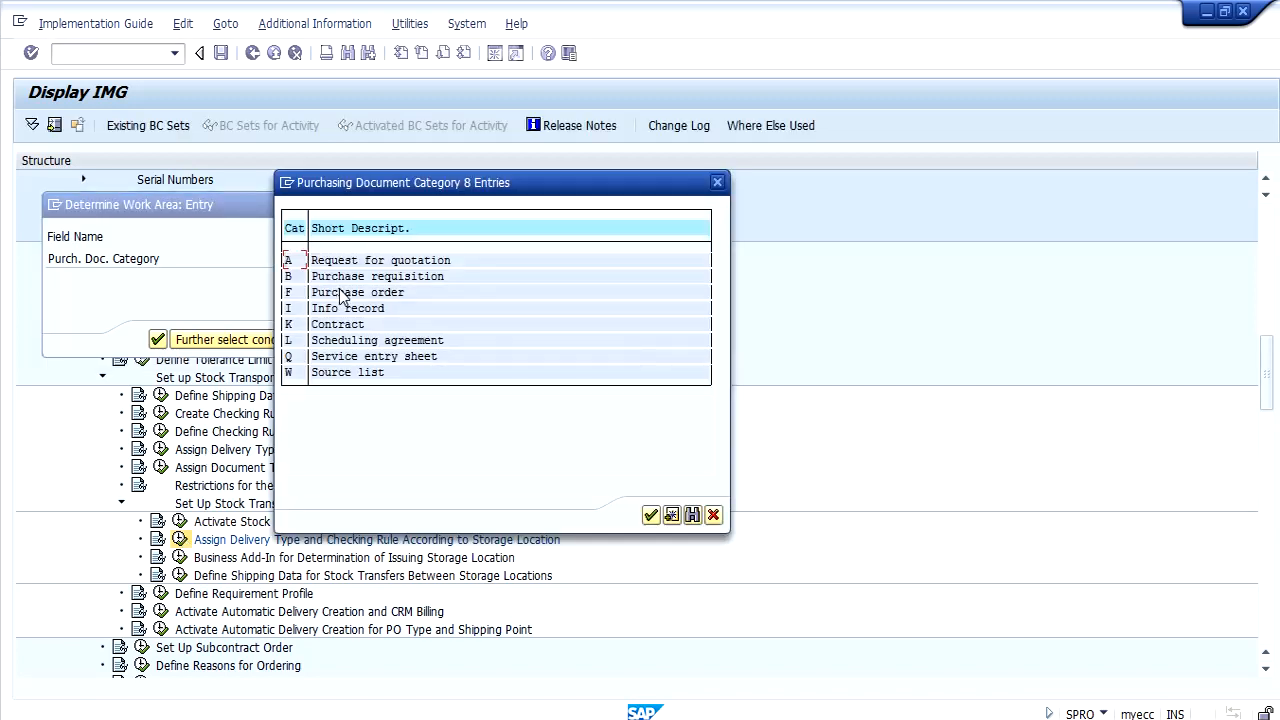
{"action": "key", "text": "Return"}
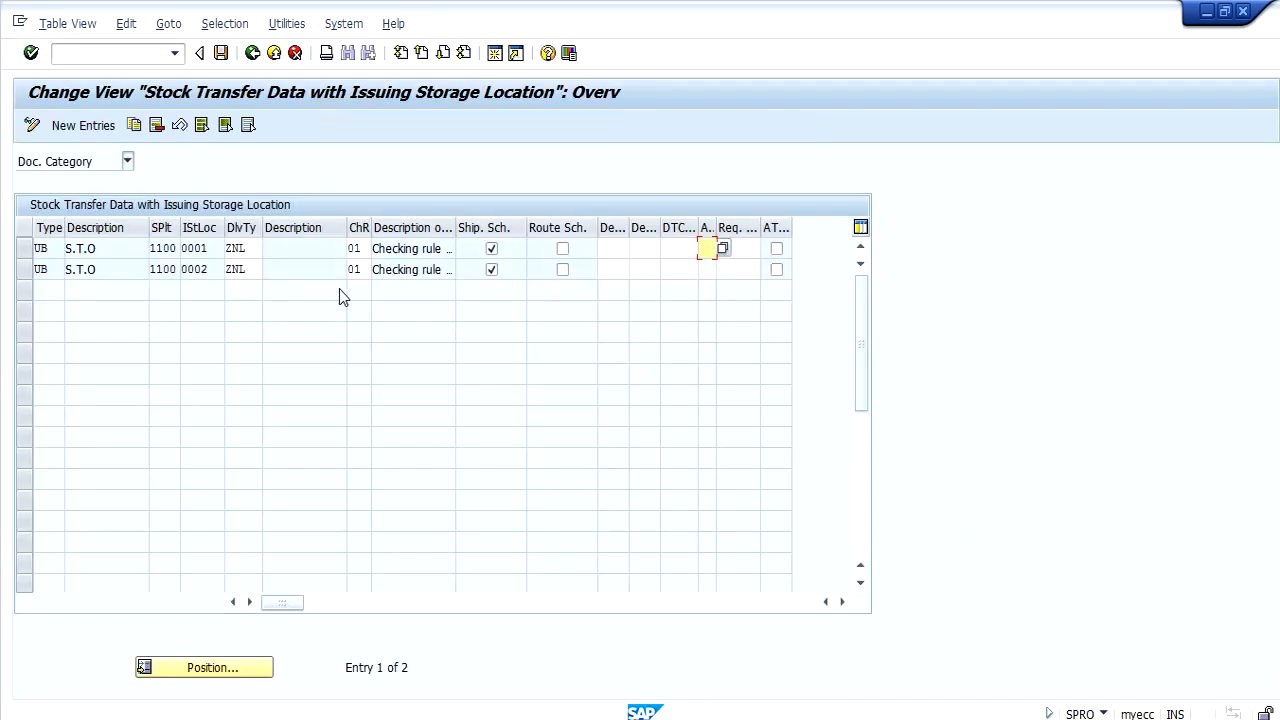
Review the UB entries for issuing storage locations 0001 and 0002 of plant 1100, and return to the IMG.
{"action": "left_click", "coordinate": [26, 250]}
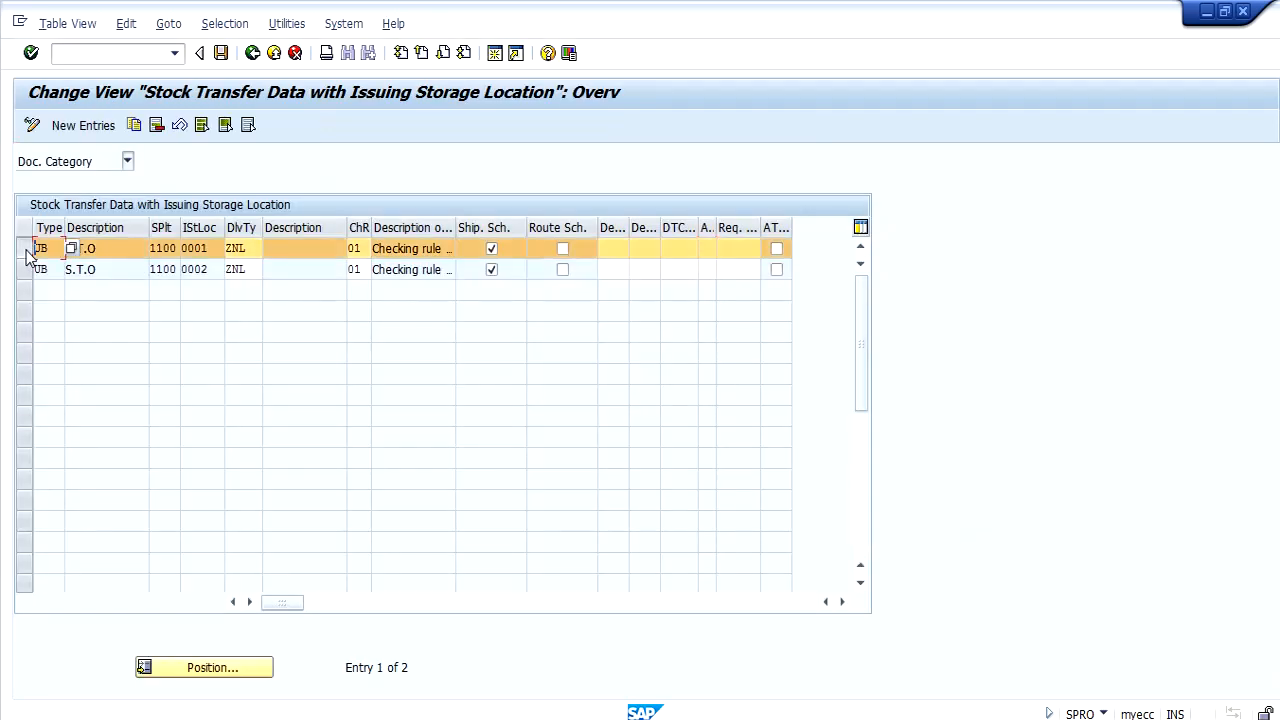
{"action": "left_click", "coordinate": [27, 272]}
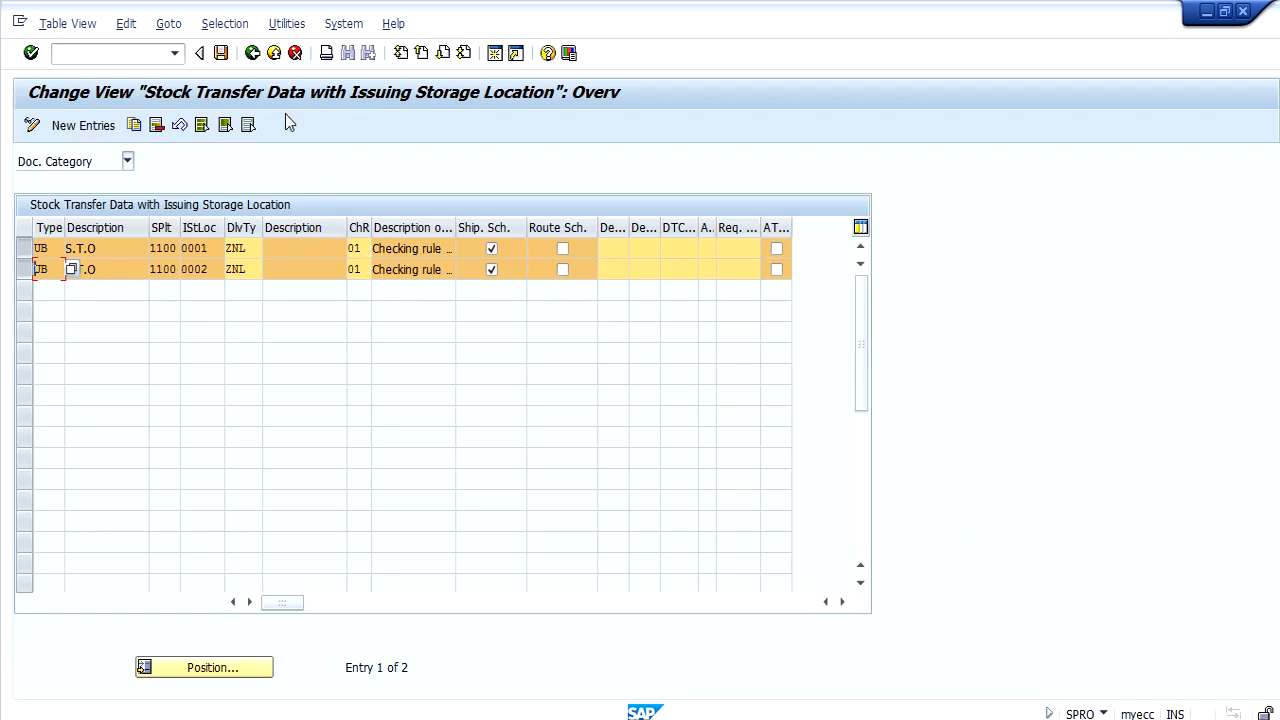
{"action": "left_click", "coordinate": [255, 54]}
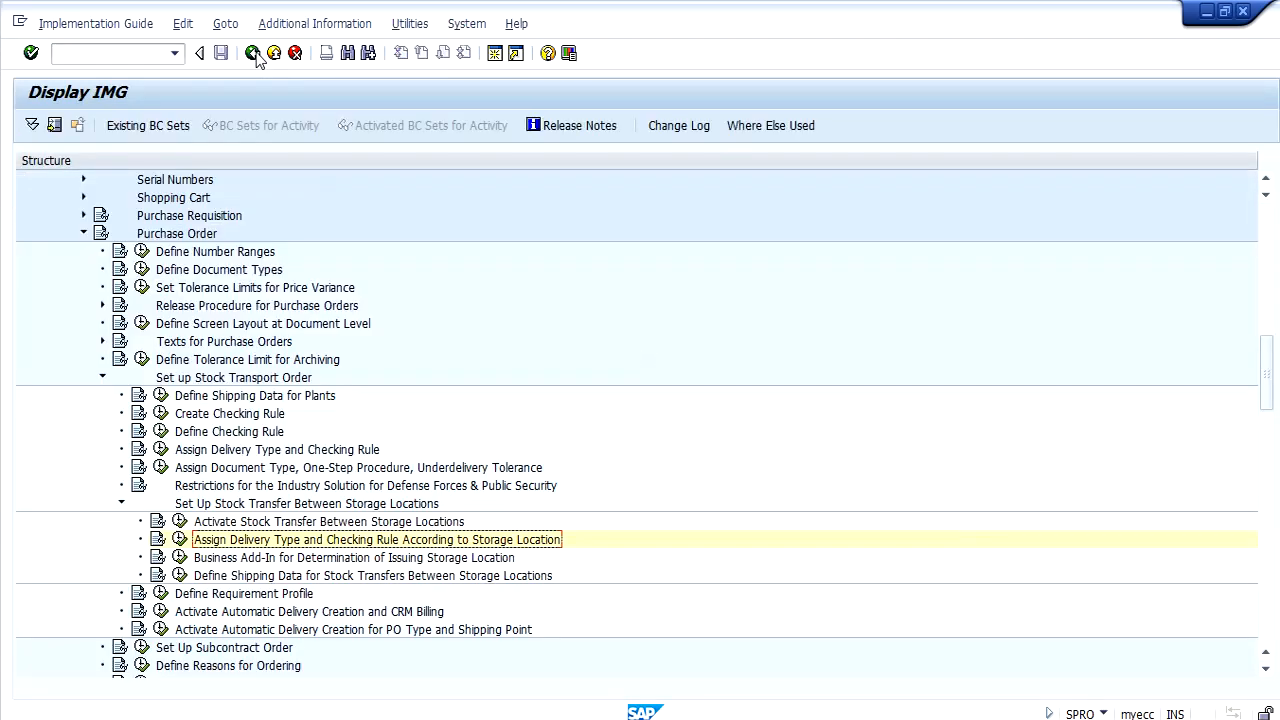
Open Define Shipping Data for Stock Transfers Between Storage Locations and review the sales area and shipping data of plant 1100.
{"action": "left_click", "coordinate": [295, 576]}
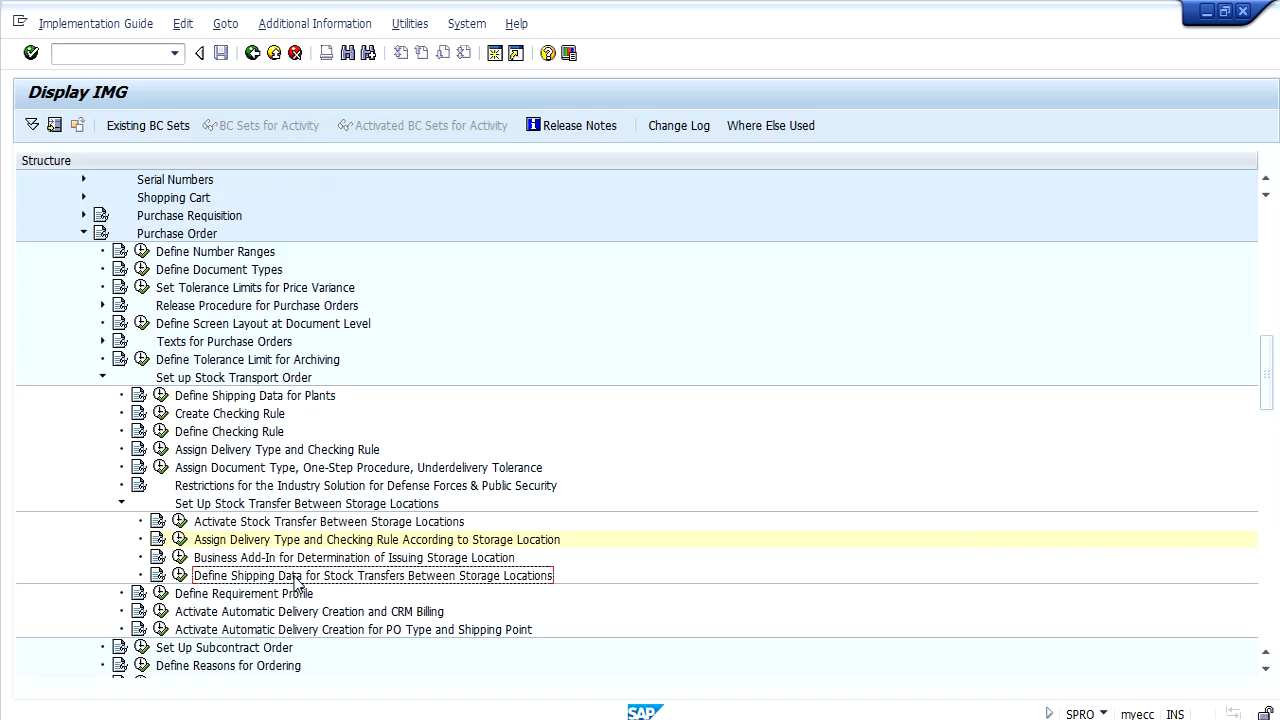
{"action": "left_click", "coordinate": [180, 576]}
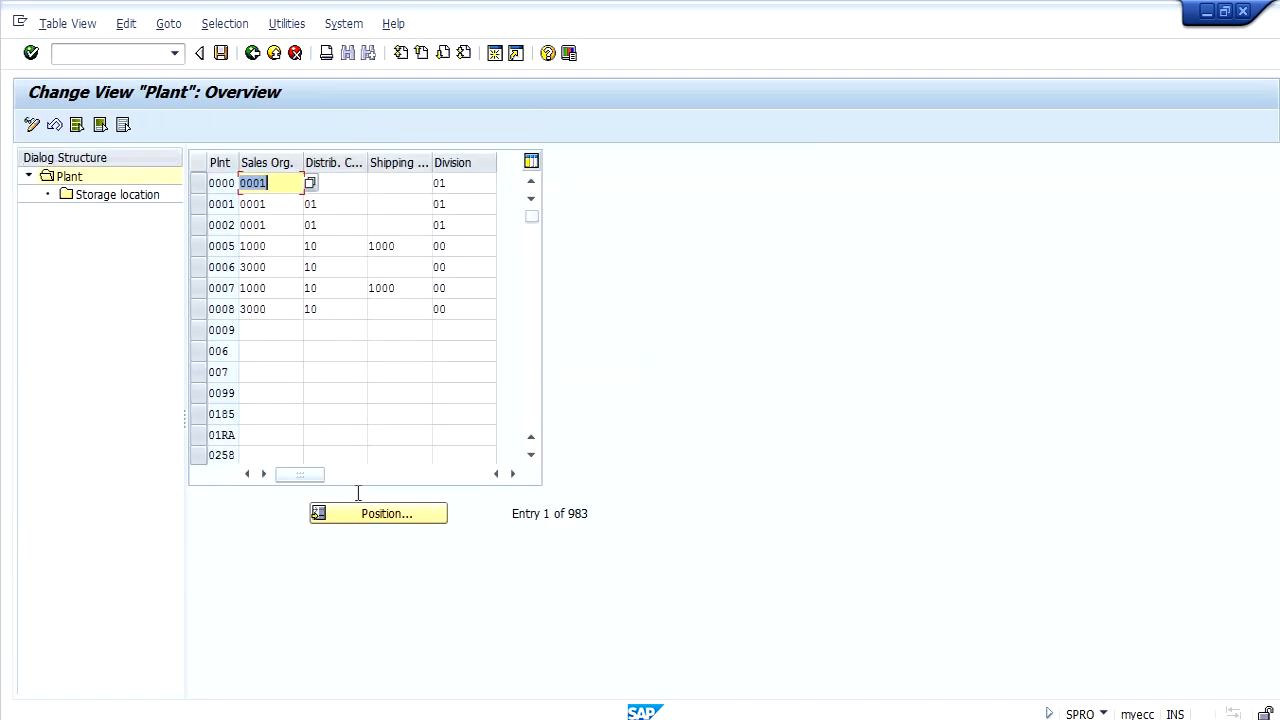
{"action": "left_click", "coordinate": [362, 516]}
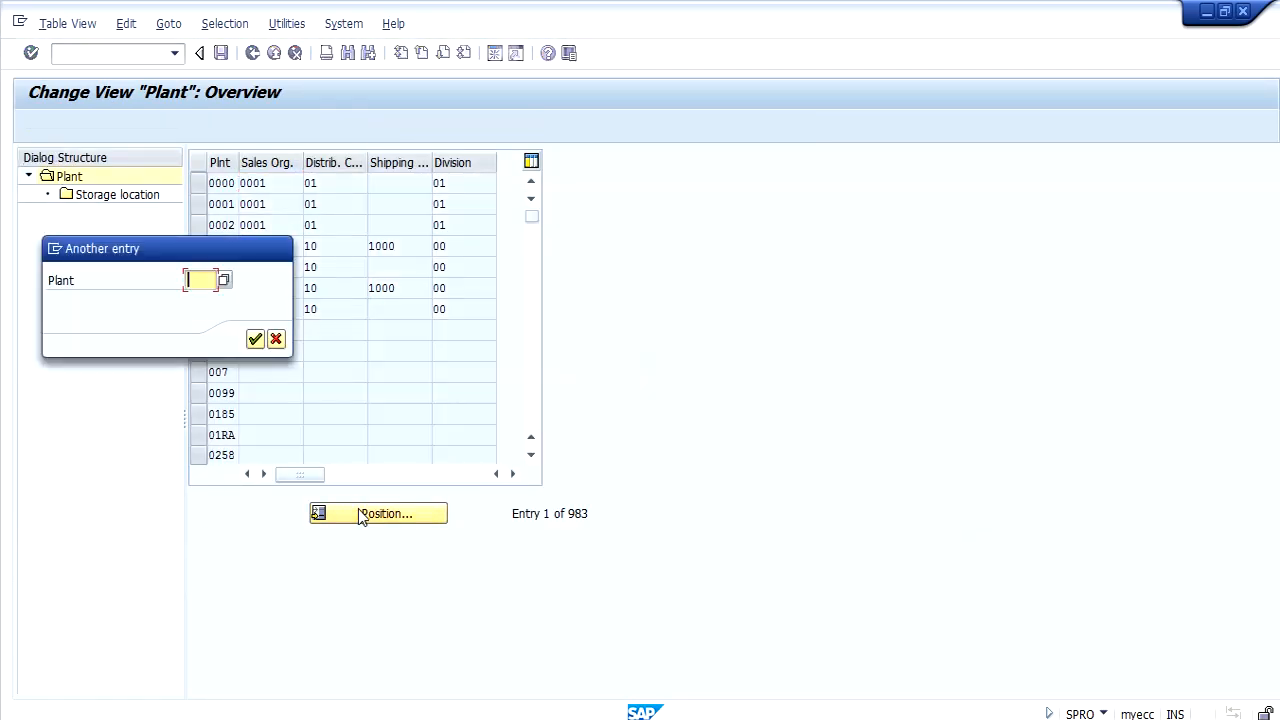
{"action": "type", "text": "1100"}
{"action": "key", "text": "Return"}
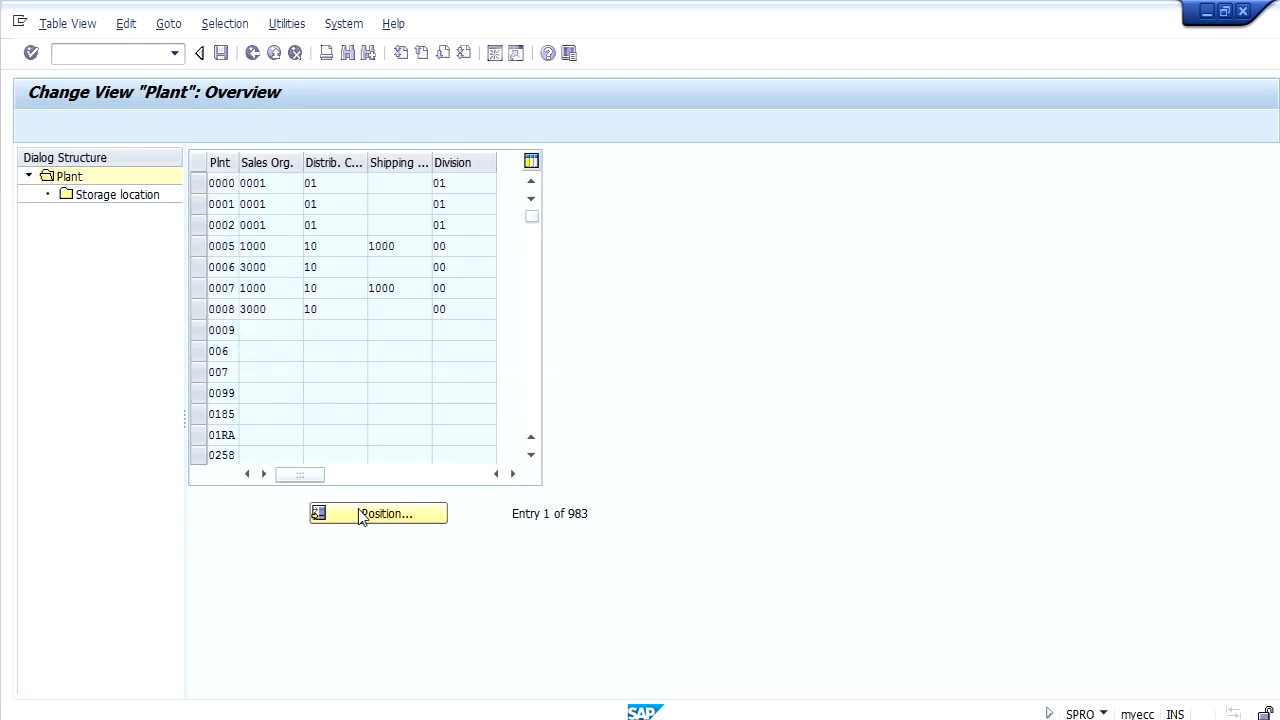
{"action": "left_click", "coordinate": [340, 185]}
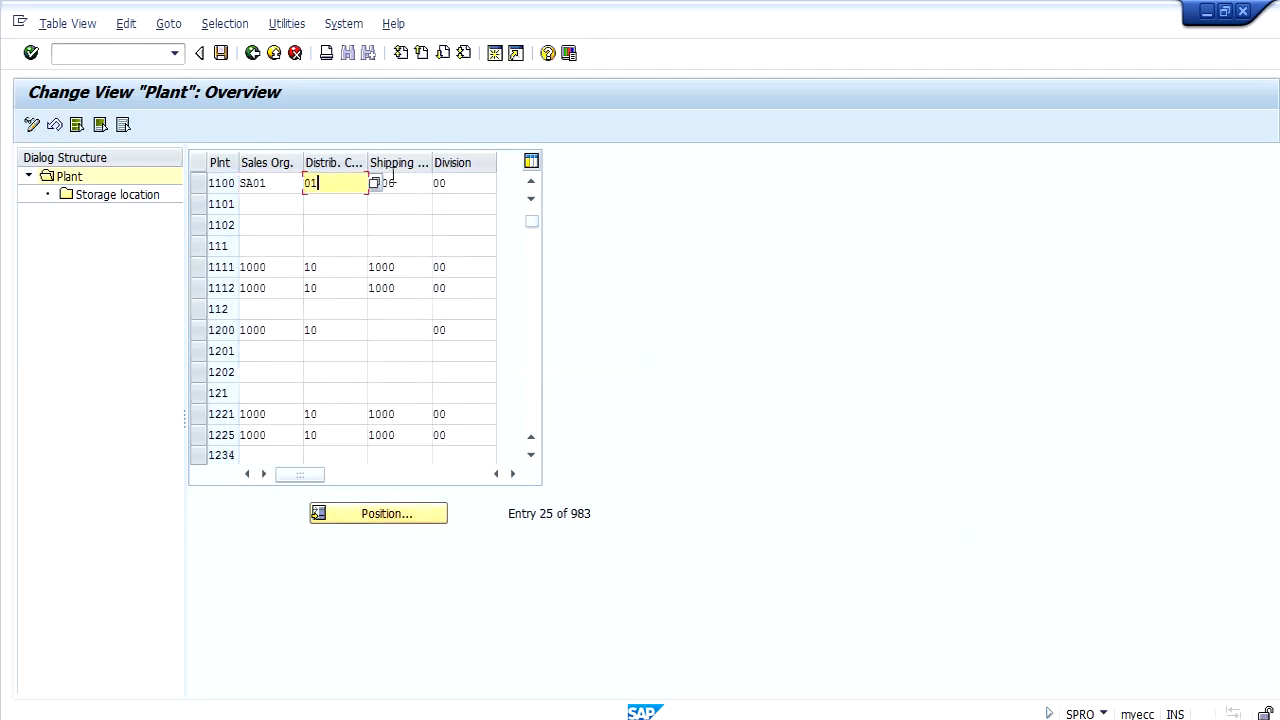
{"action": "left_click", "coordinate": [400, 183]}
{"action": "left_click", "coordinate": [461, 183]}
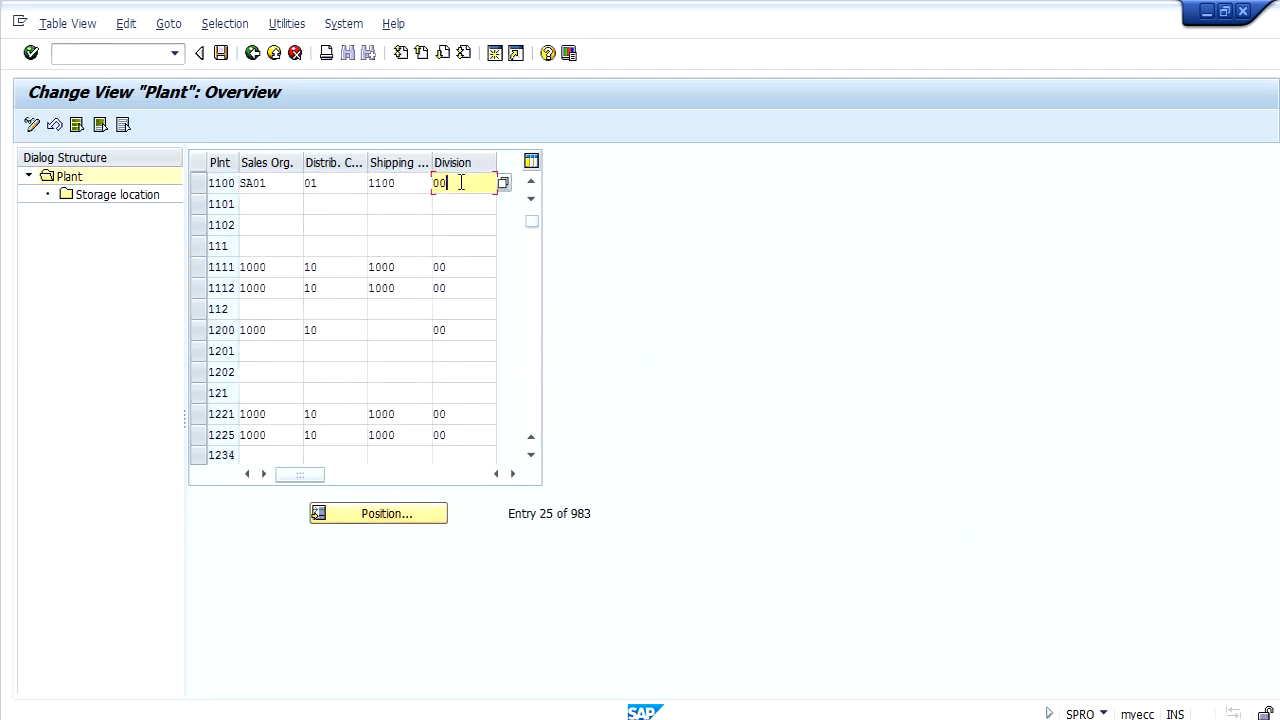
Review the shipping data and customer of storage locations 0001 and 0002 under plant 1100, and return to the IMG.
{"action": "left_click", "coordinate": [199, 186]}
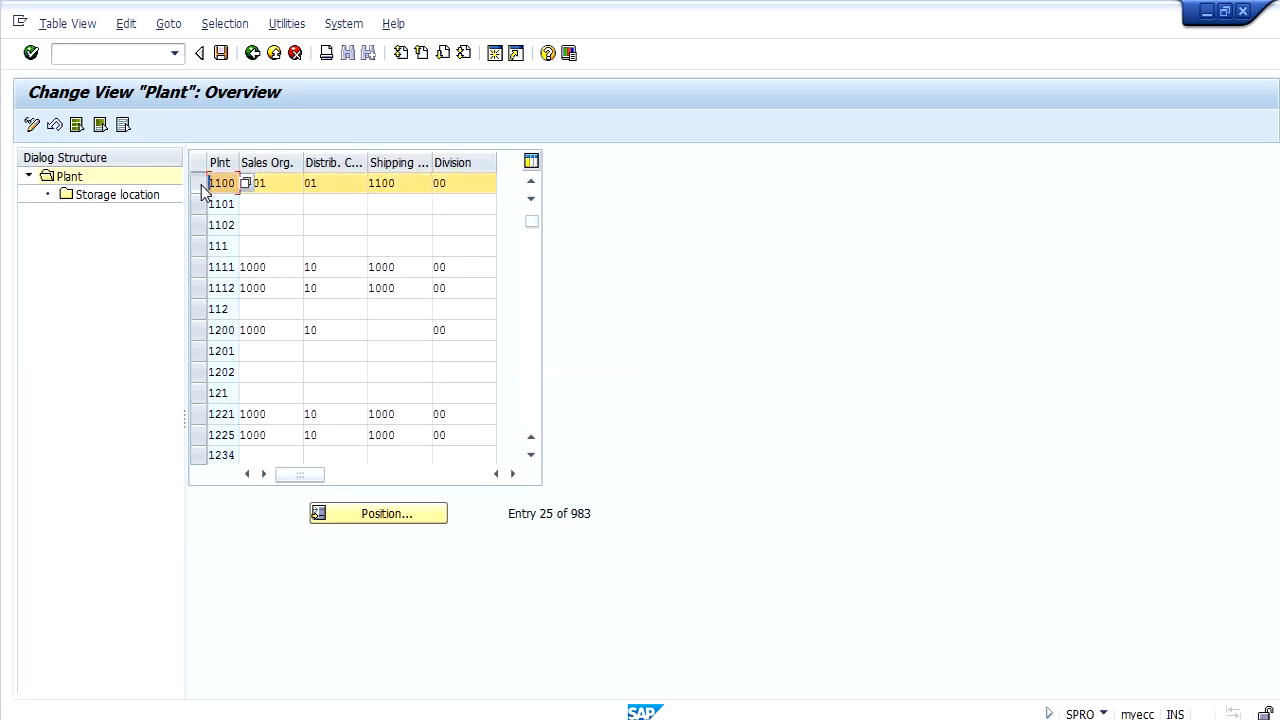
{"action": "double_click", "coordinate": [146, 197]}
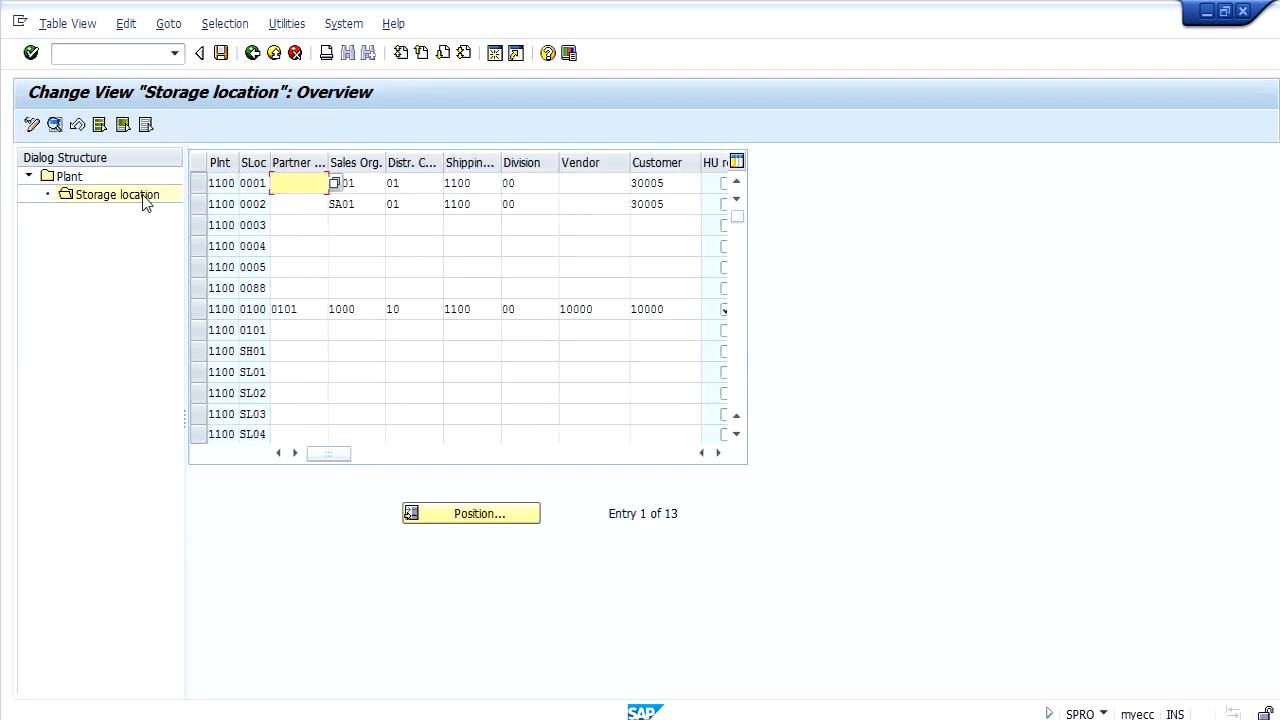
{"action": "left_click", "coordinate": [196, 183]}
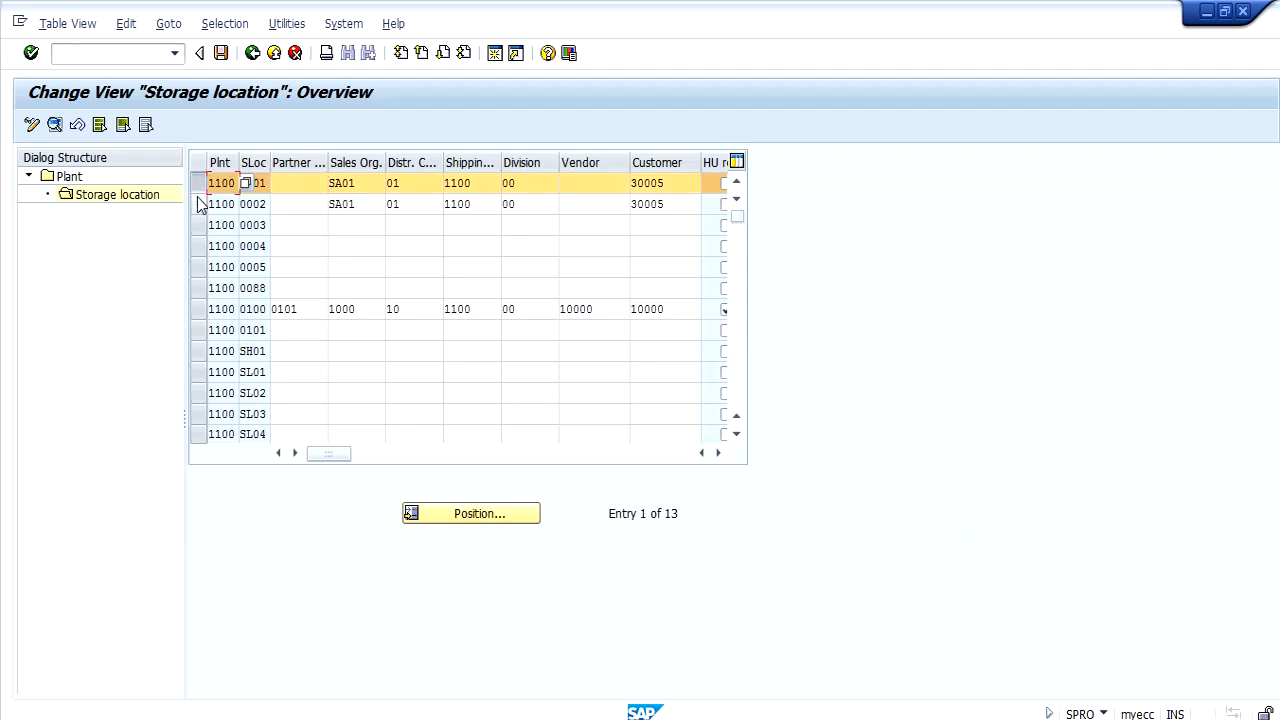
{"action": "left_click", "coordinate": [197, 203]}
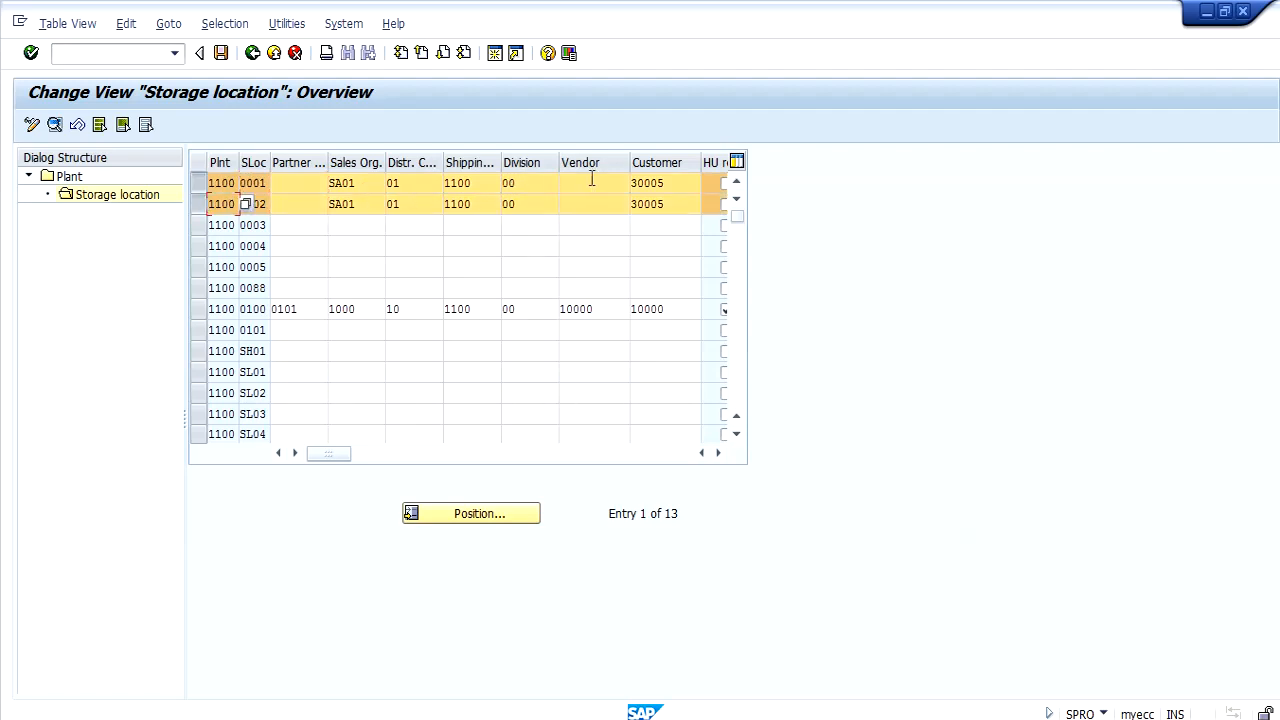
{"action": "left_click", "coordinate": [678, 203]}
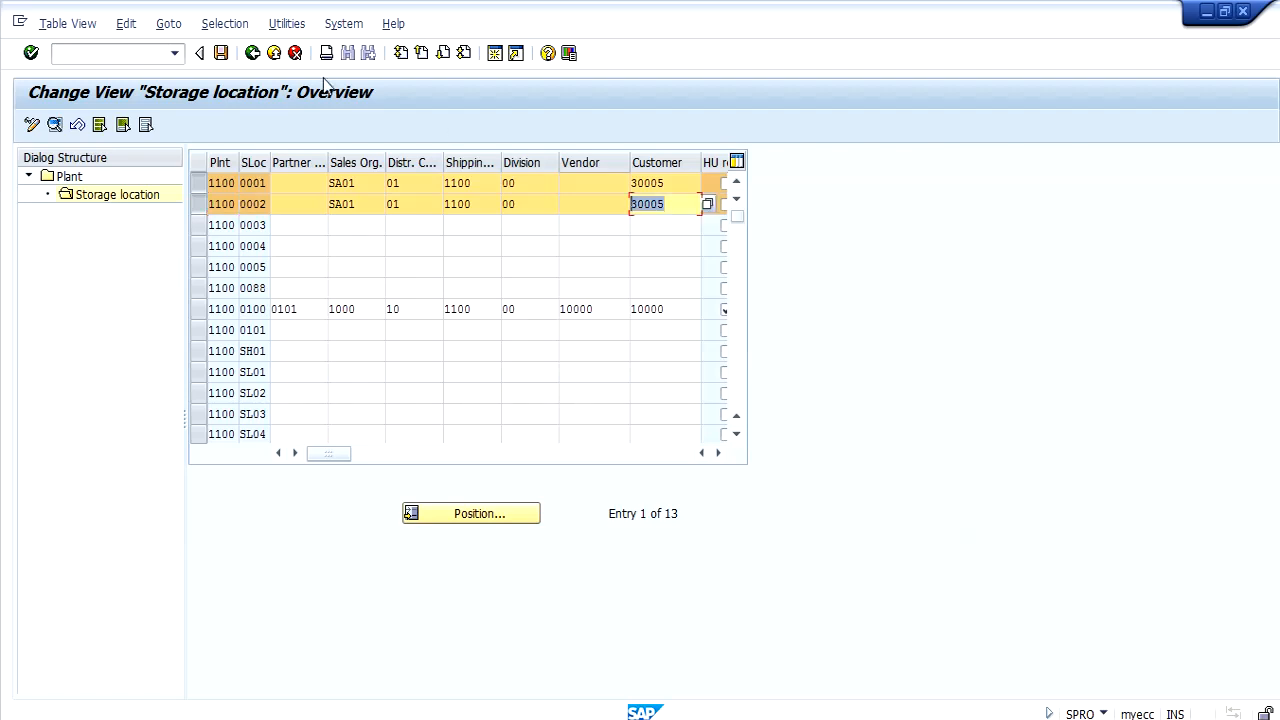
{"action": "left_click", "coordinate": [253, 56]}
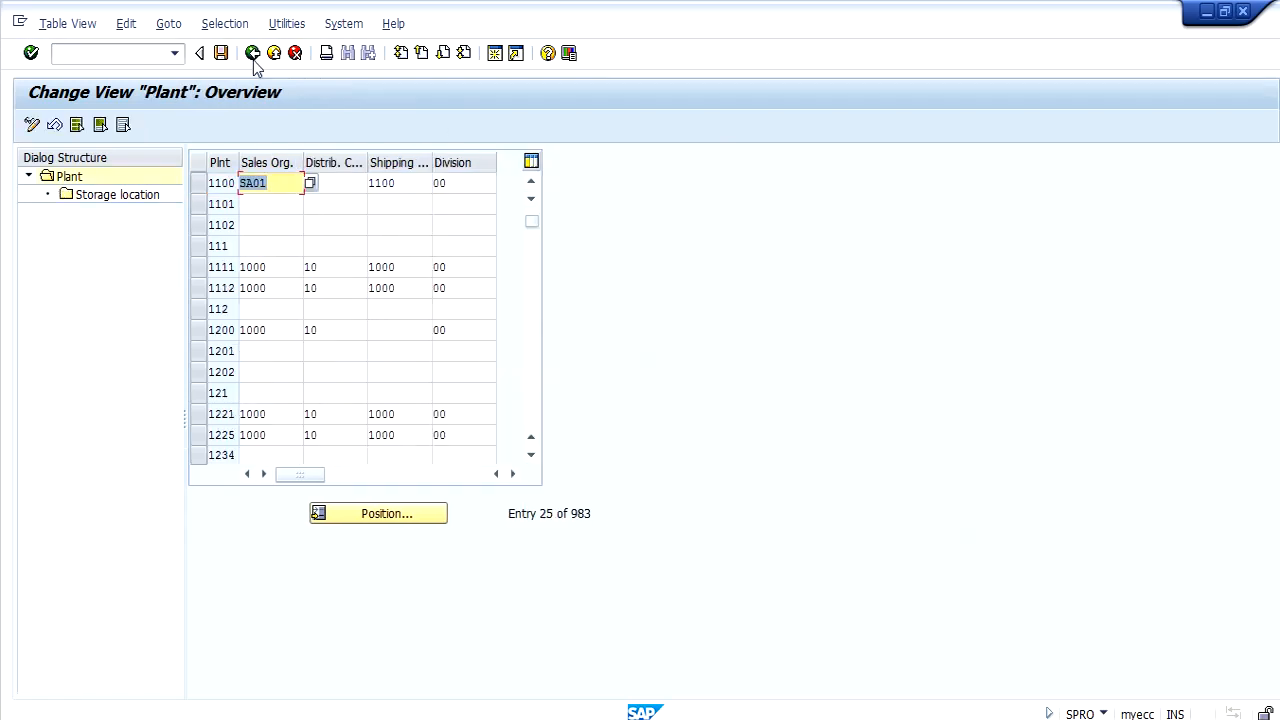
{"action": "left_click", "coordinate": [253, 55]}
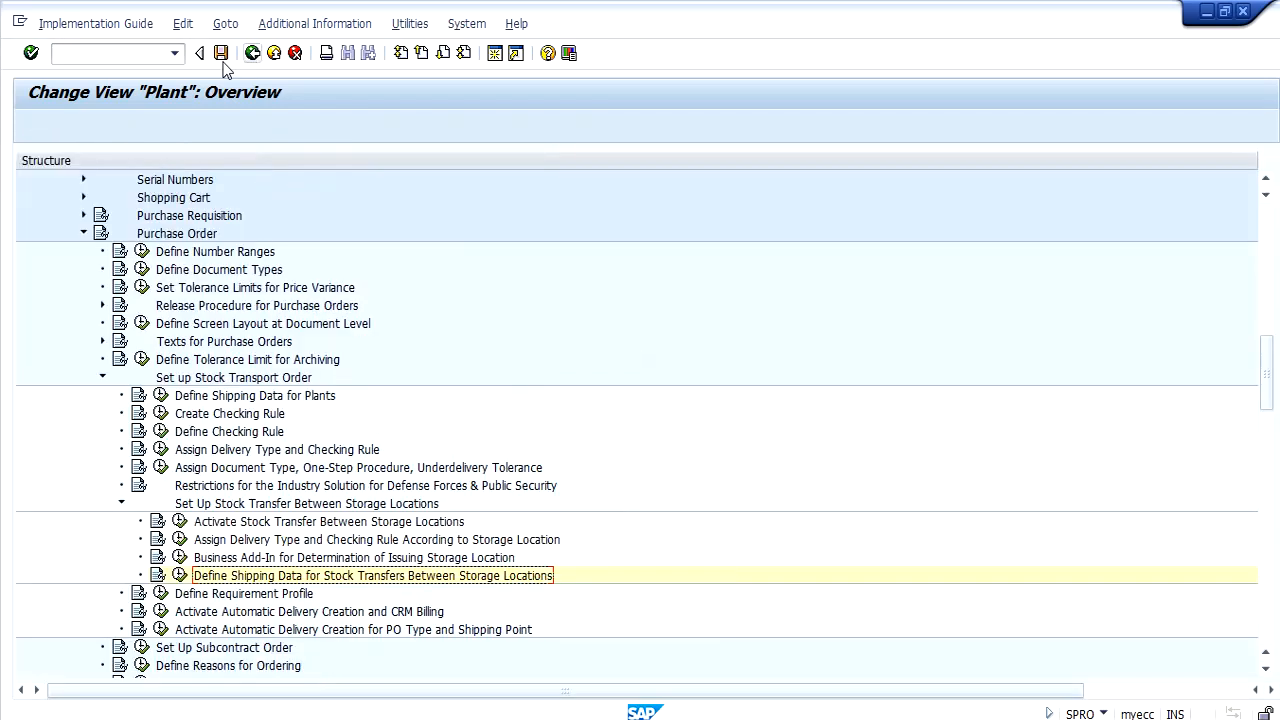
Start transaction MM03 and call up the view selection for material 189.
{"action": "type", "text": "/OMM03"}
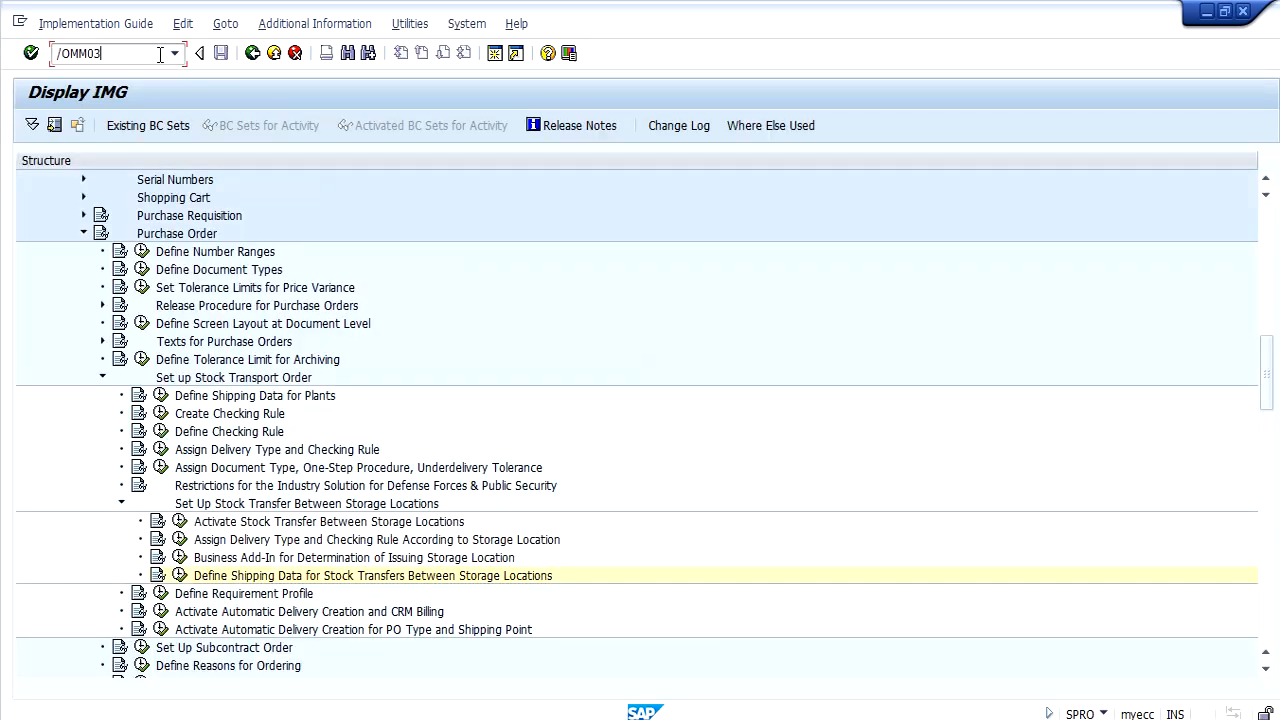
{"action": "key", "text": "Return"}
{"action": "type", "text": "189"}
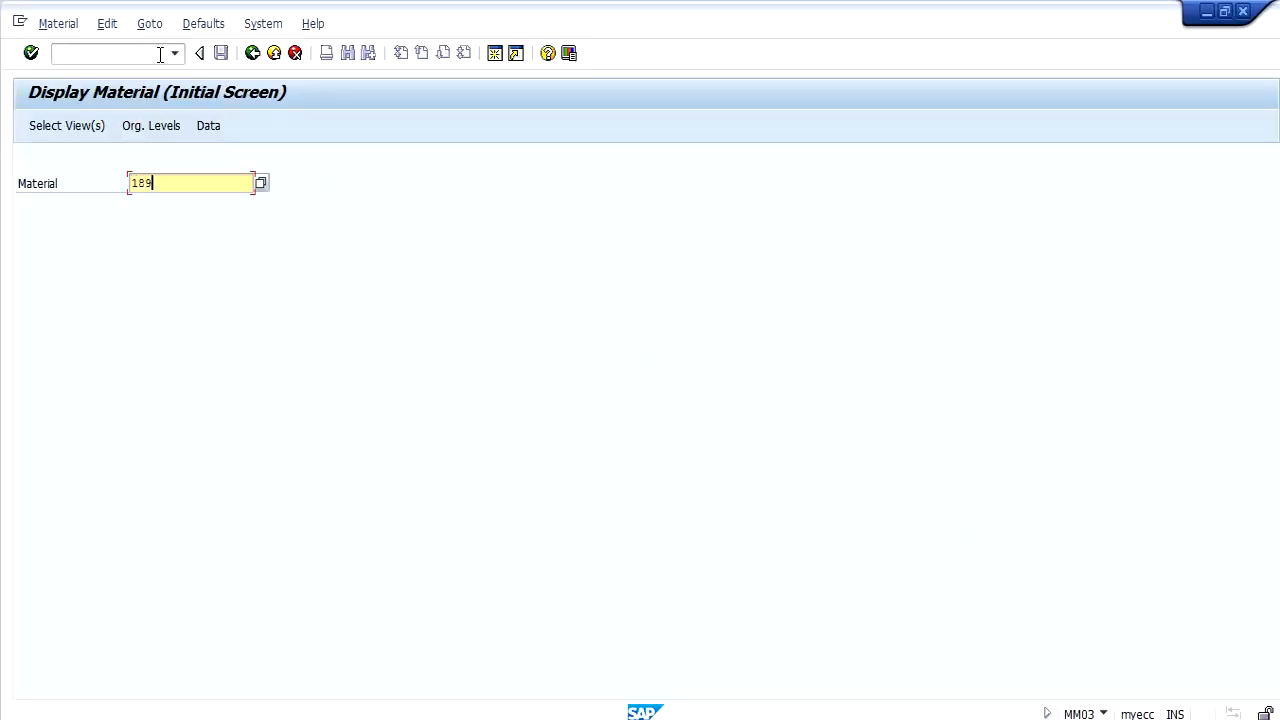
{"action": "key", "text": "Return"}
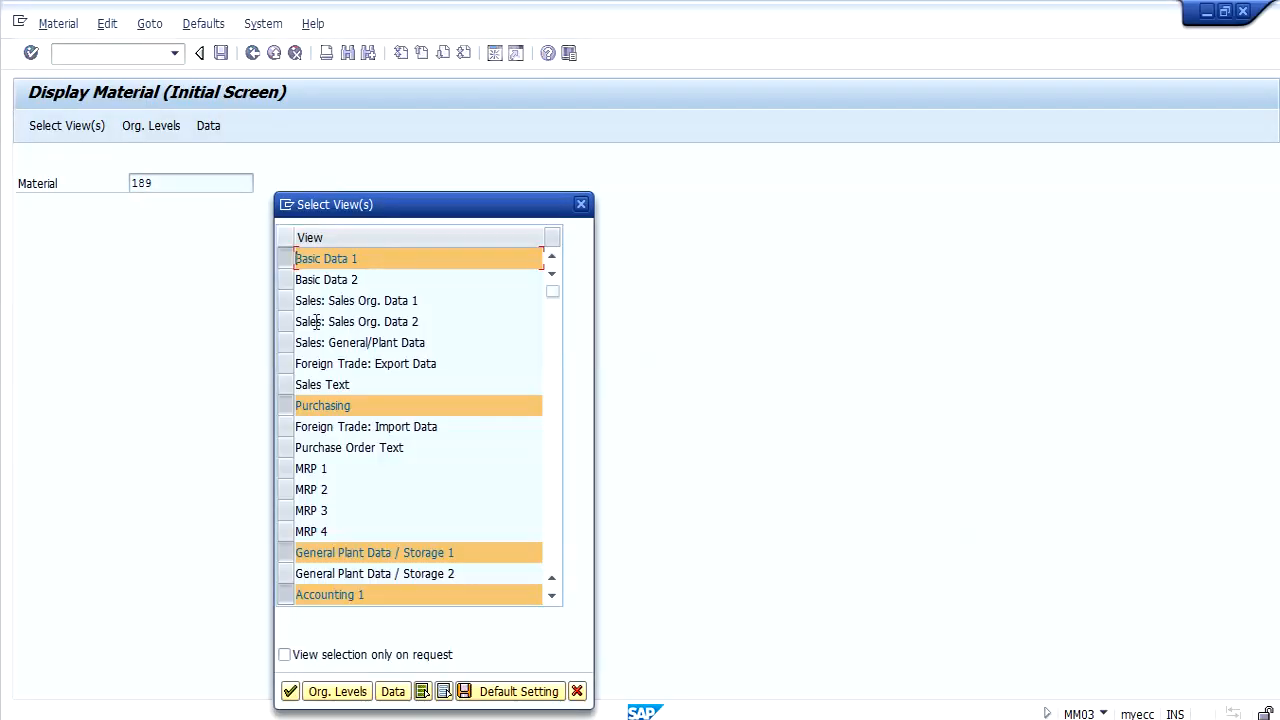
Display only the MRP 1 view of the material for plant 1100 and storage location 0001.
{"action": "left_click", "coordinate": [286, 470]}
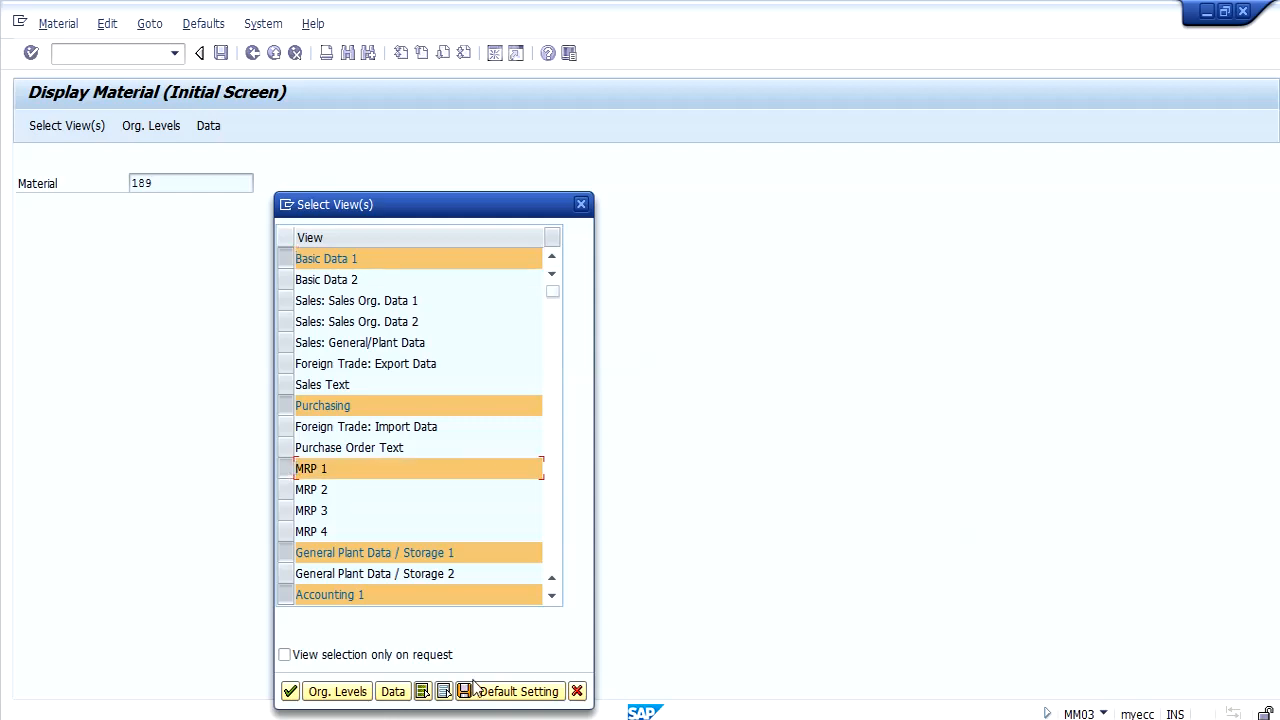
{"action": "left_click", "coordinate": [446, 692]}
{"action": "left_click", "coordinate": [287, 469]}
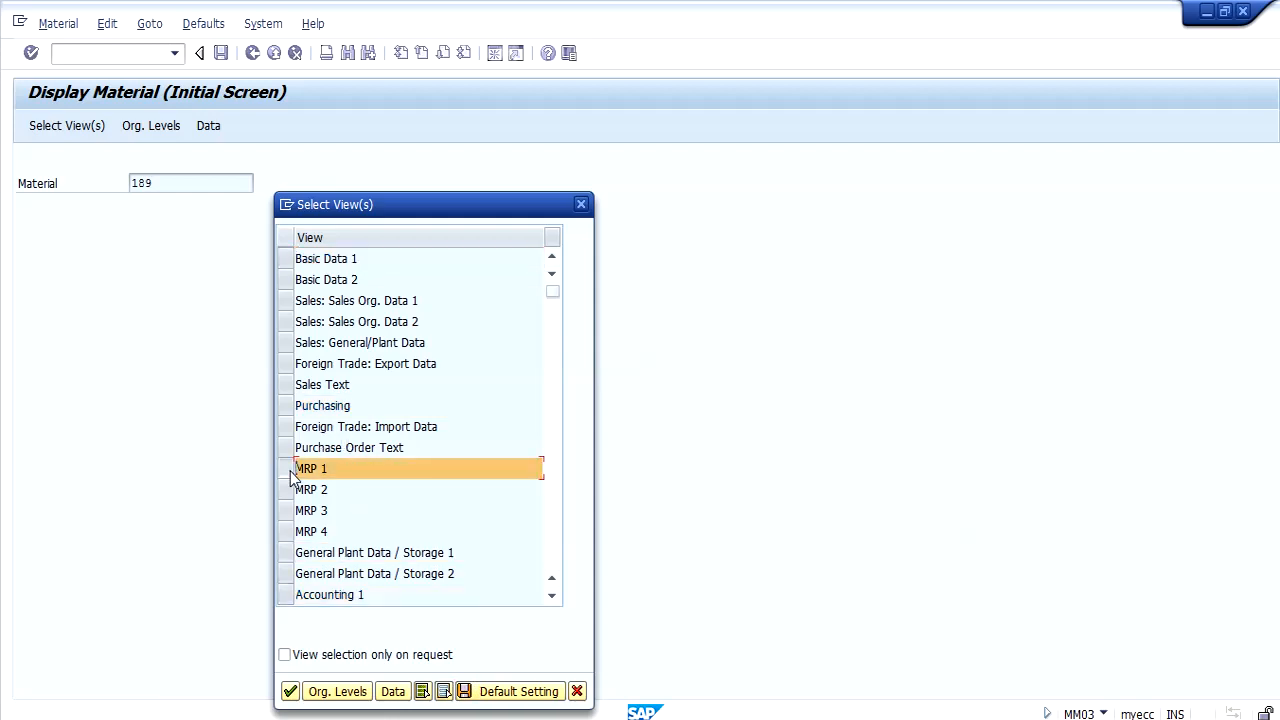
{"action": "key", "text": "Return"}
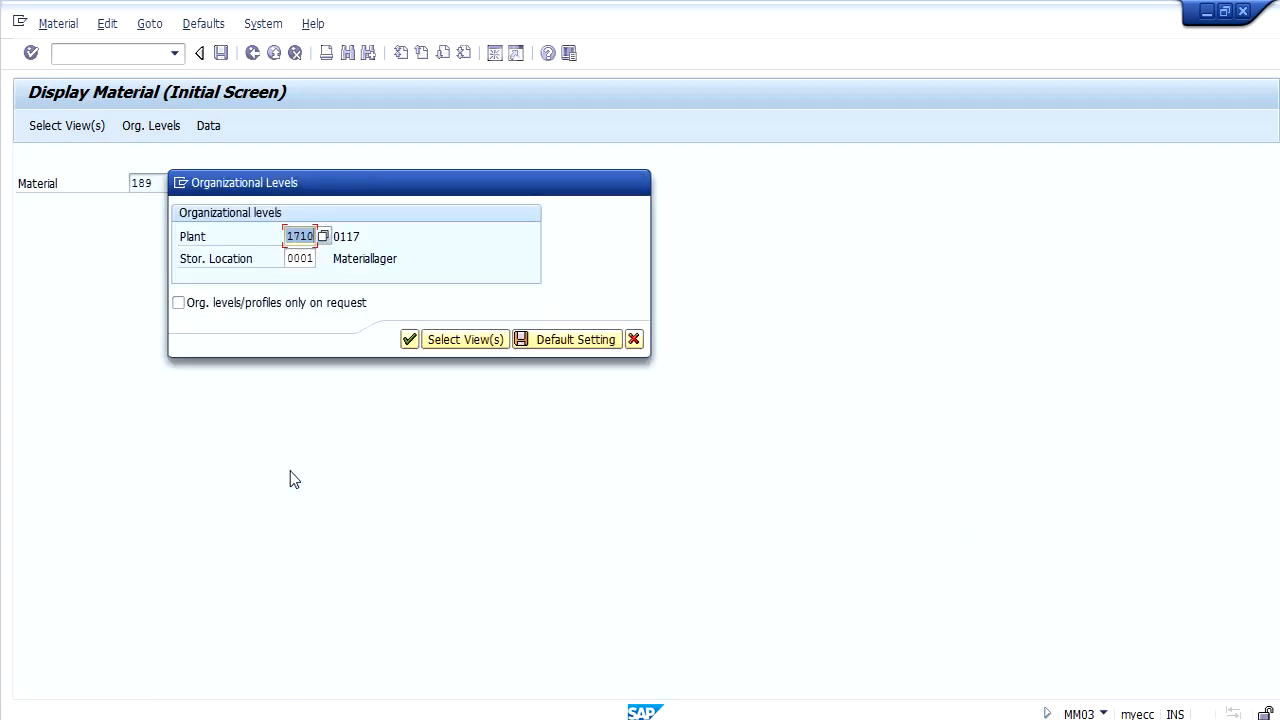
{"action": "type", "text": "1100"}
{"action": "key", "text": "Tab"}
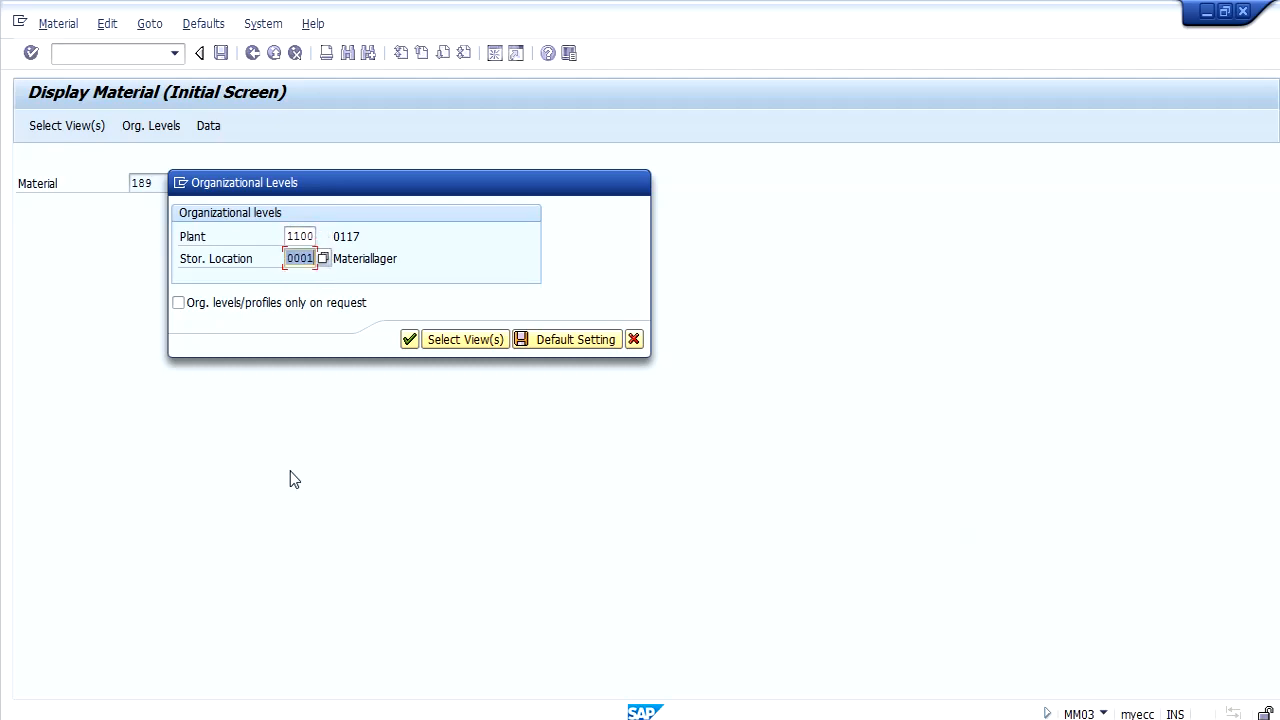
{"action": "key", "text": "Return"}
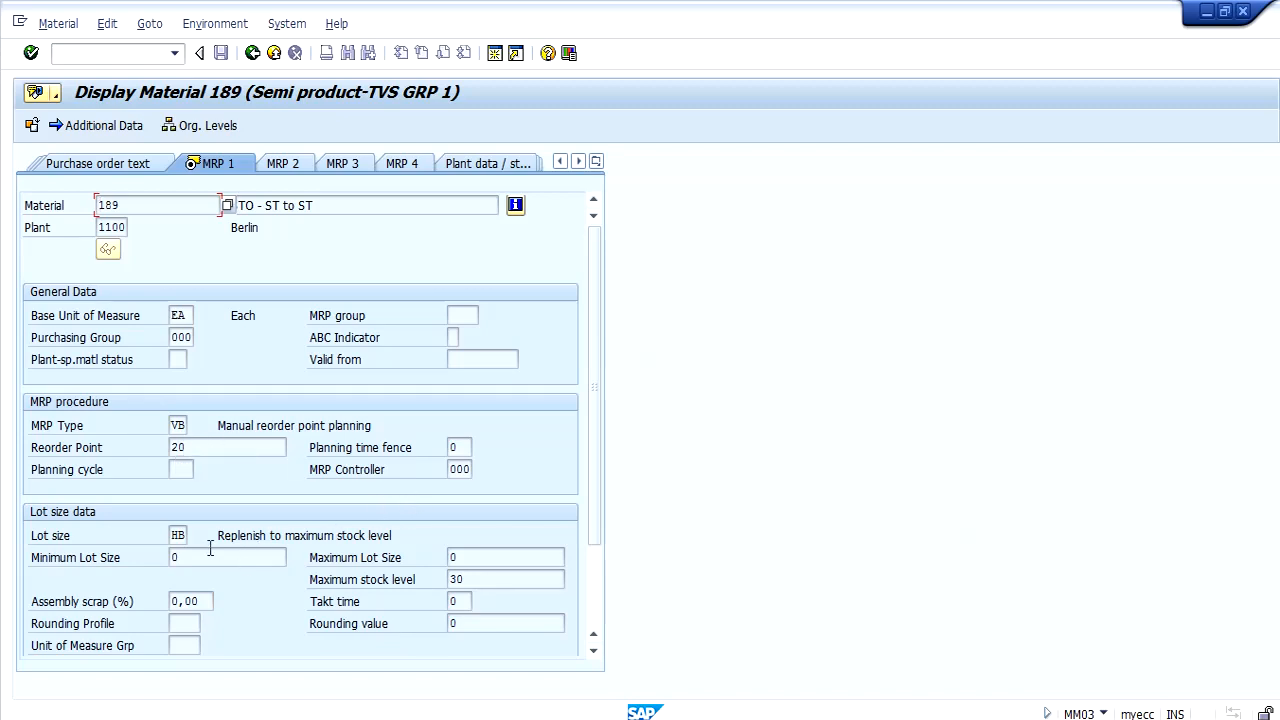
Open the material's MRP areas overview and review the MRP details of area 1100-0001.
{"action": "left_click", "coordinate": [593, 588]}
{"action": "left_click", "coordinate": [526, 601]}
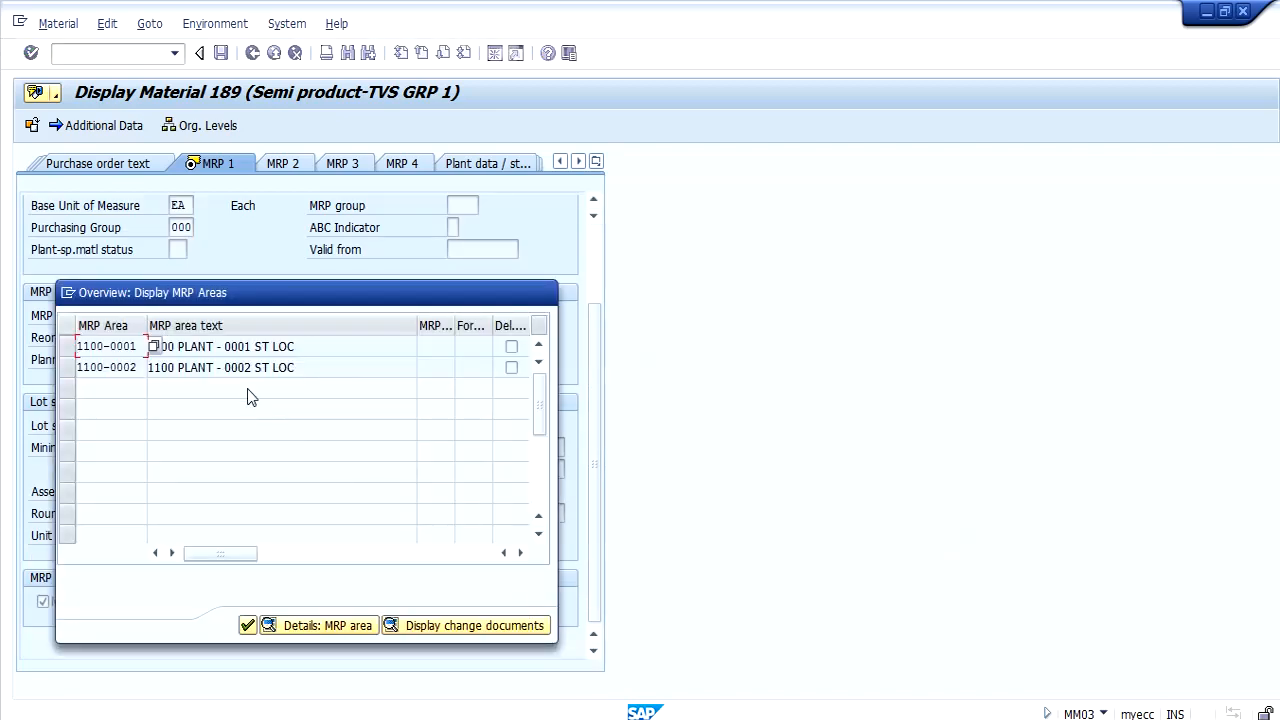
{"action": "left_click", "coordinate": [232, 346]}
{"action": "left_click", "coordinate": [131, 346]}
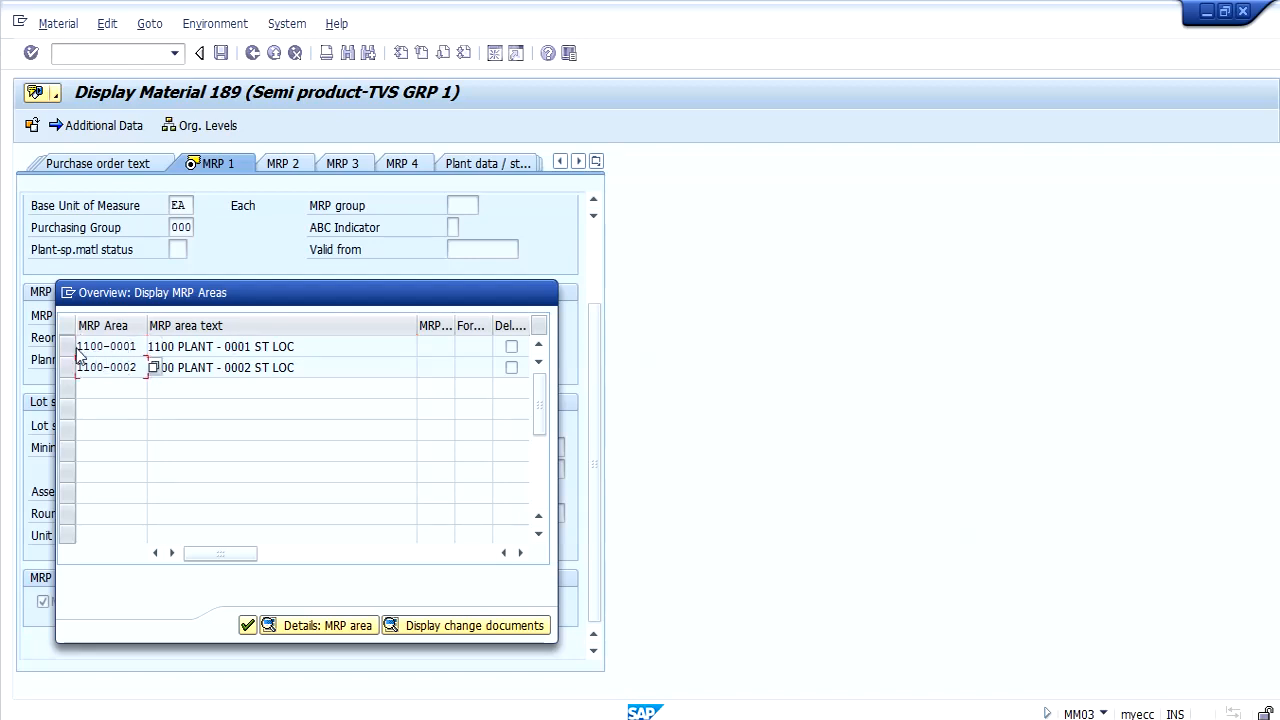
{"action": "double_click", "coordinate": [97, 346]}
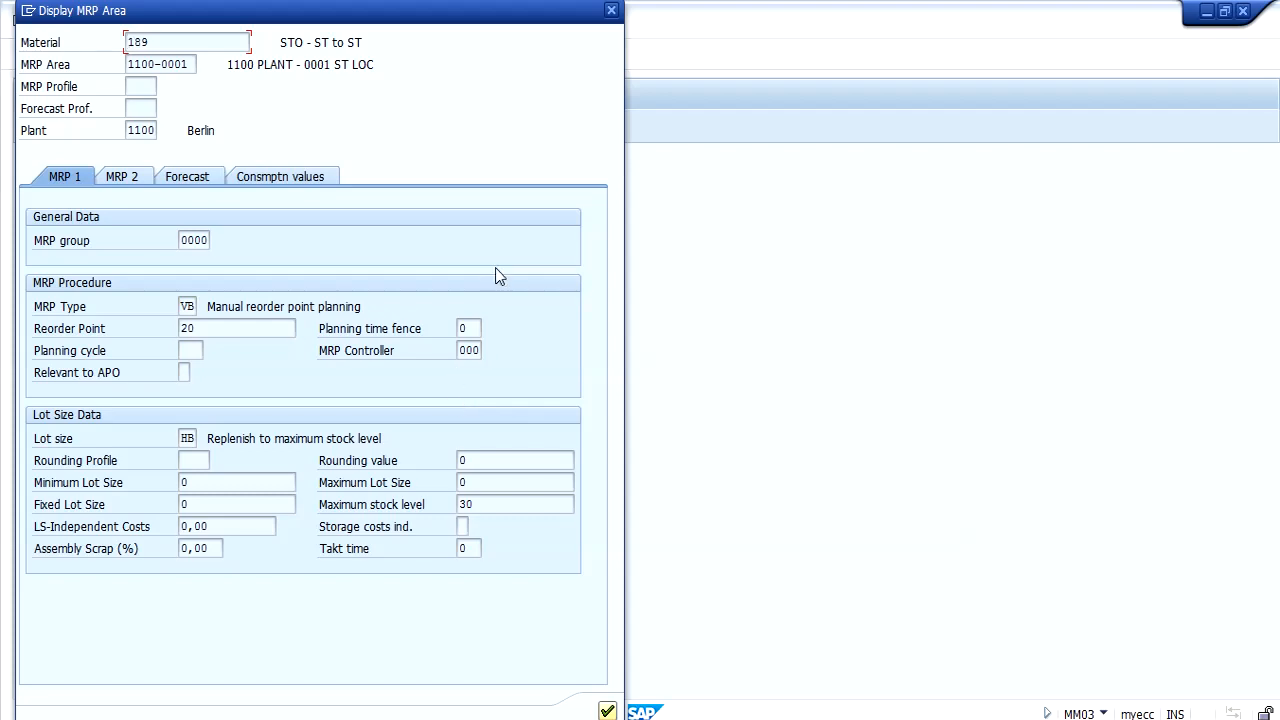
{"action": "left_click", "coordinate": [611, 11]}
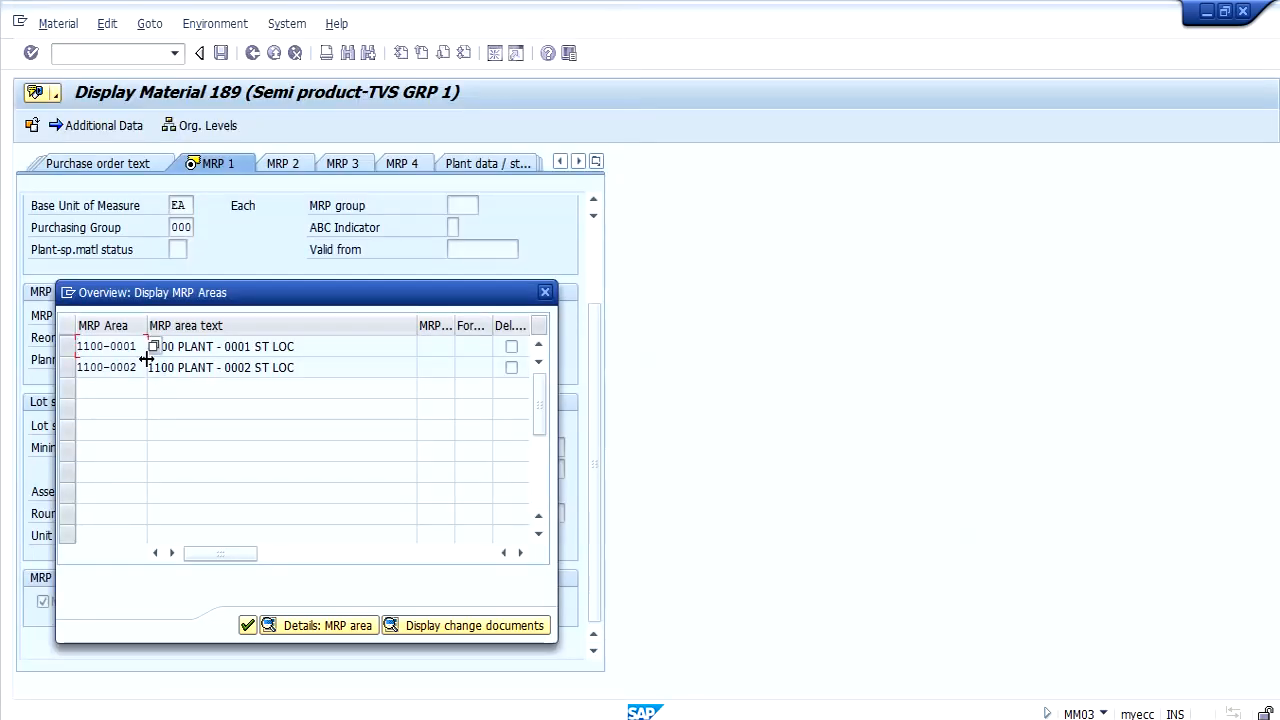
Review the MRP details of area 1100-0002 and close the MRP areas overview.
{"action": "double_click", "coordinate": [119, 370]}
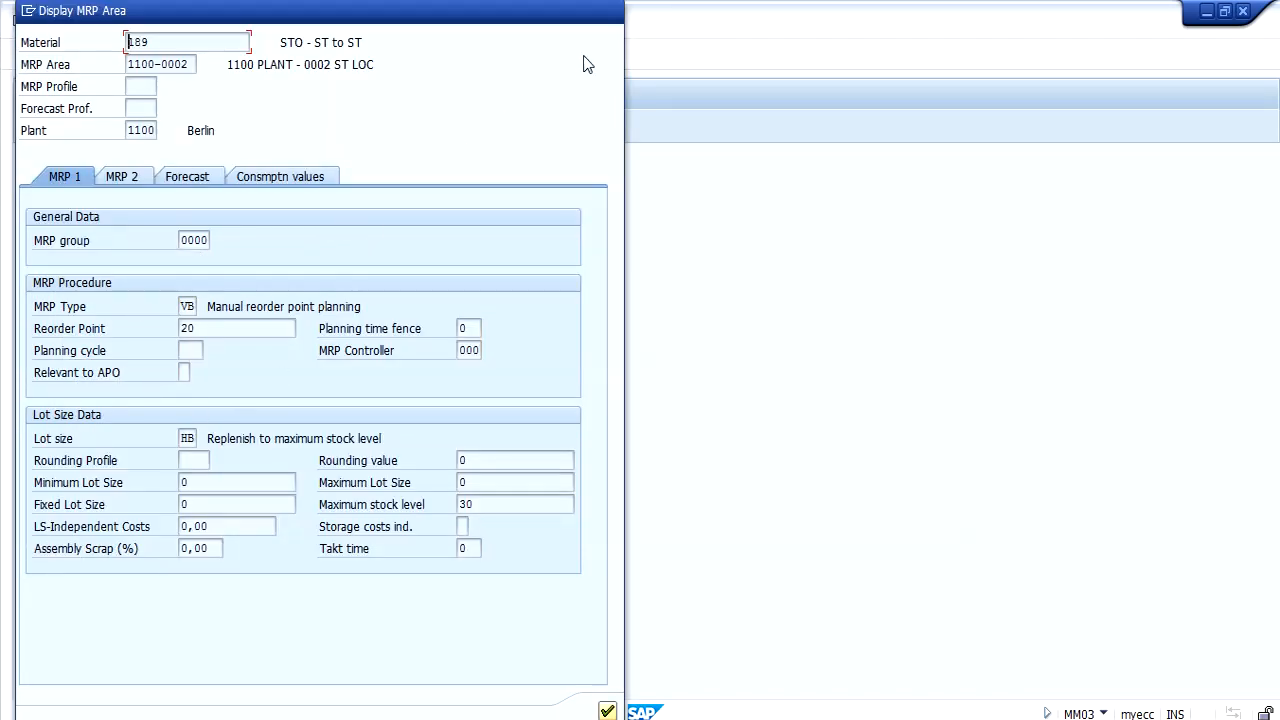
{"action": "left_click", "coordinate": [607, 711]}
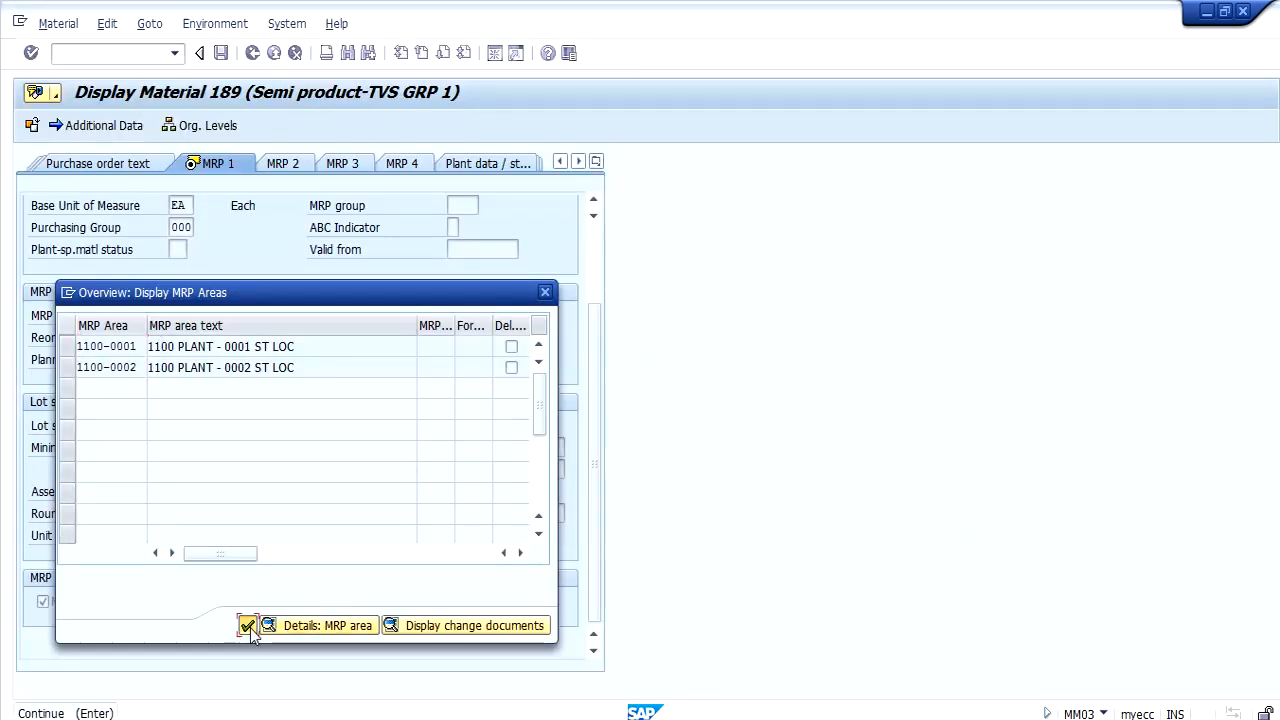
{"action": "left_click", "coordinate": [247, 626]}
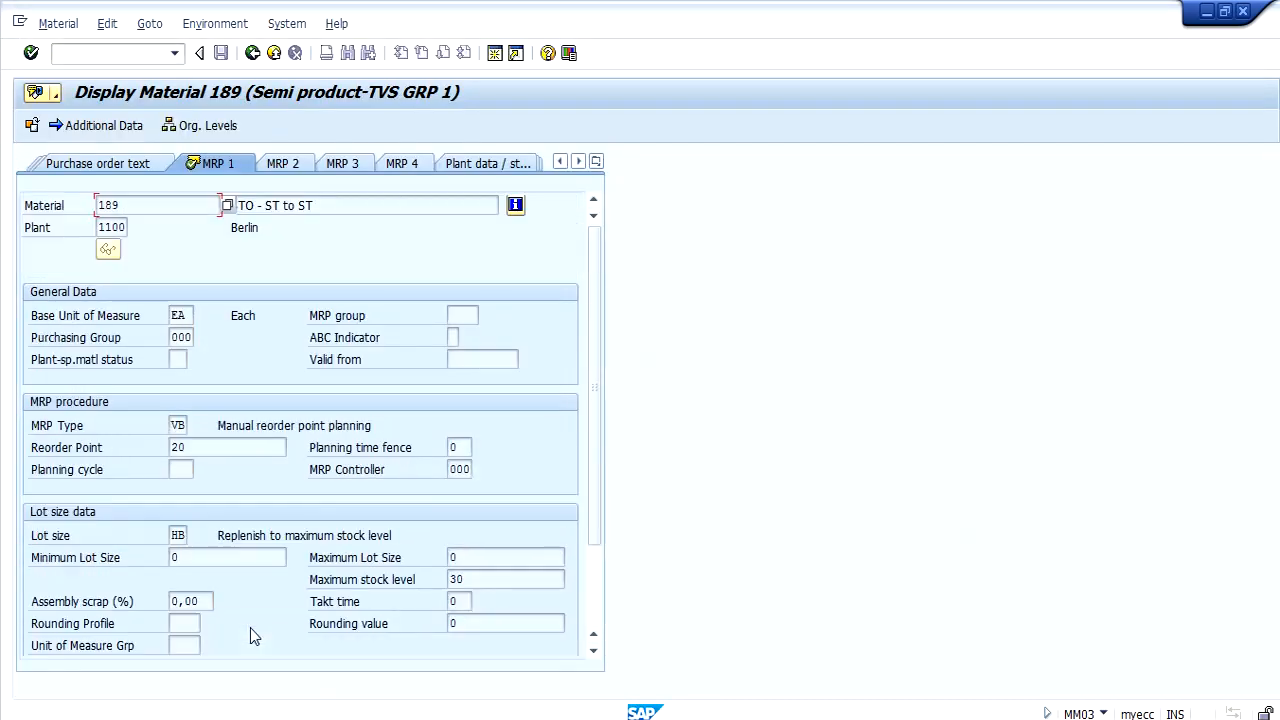
Leave the material display and start transaction MD04 in a new session.
{"action": "left_click", "coordinate": [251, 55]}
{"action": "left_click", "coordinate": [135, 55]}
{"action": "type", "text": "/OMD"}
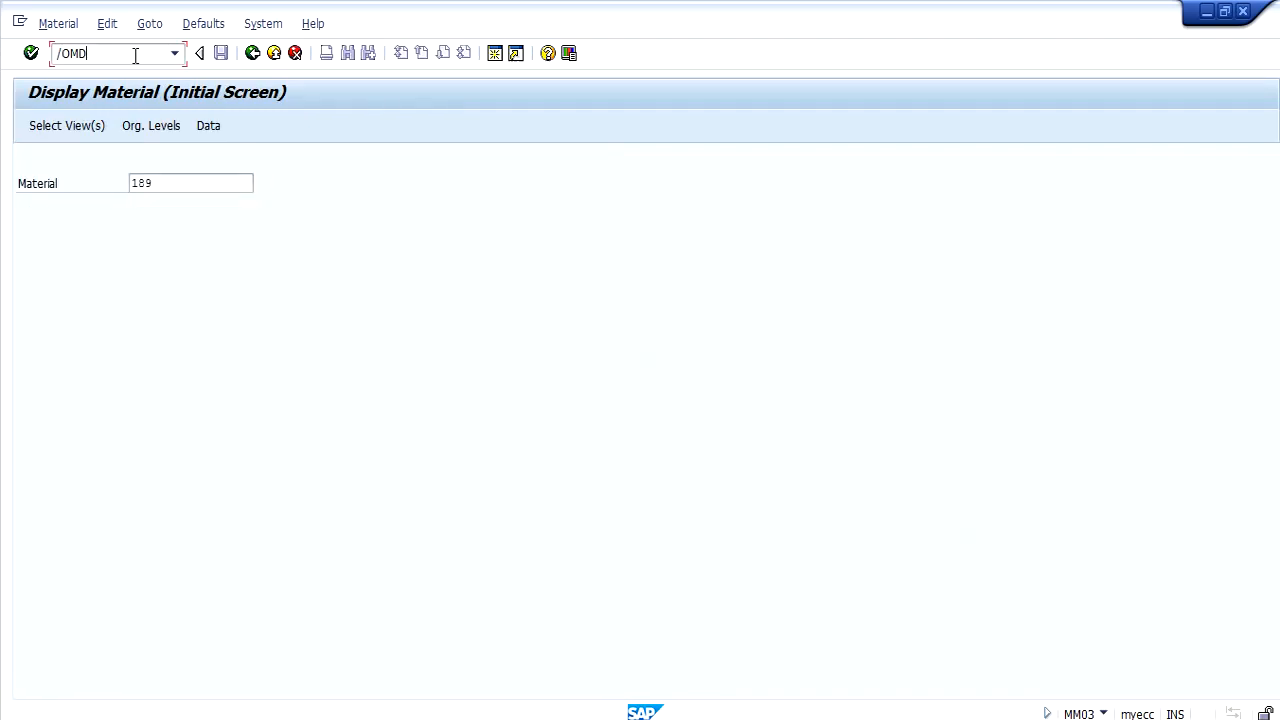
{"action": "type", "text": "04"}
{"action": "key", "text": "Return"}
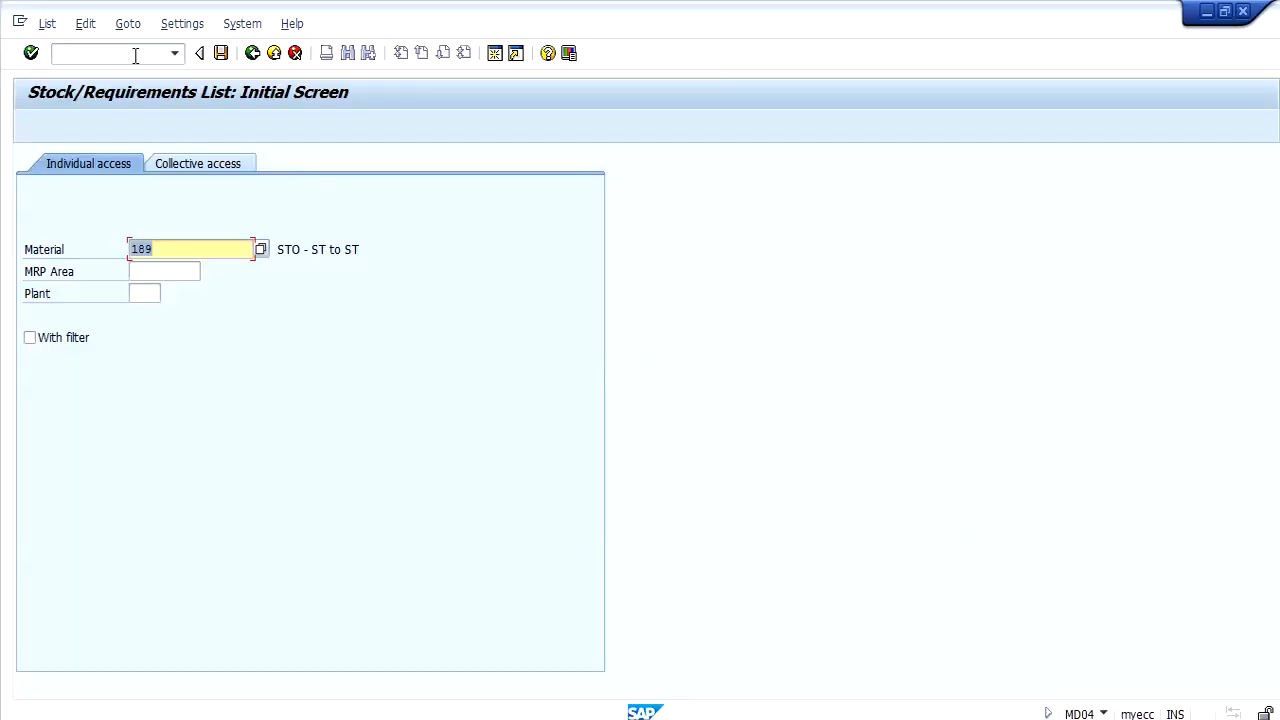
Switch the session to transaction MD02 and set MRP area 1100-0002 and plant 1100 for material 189.
{"action": "left_click", "coordinate": [135, 55]}
{"action": "type", "text": "/NM"}
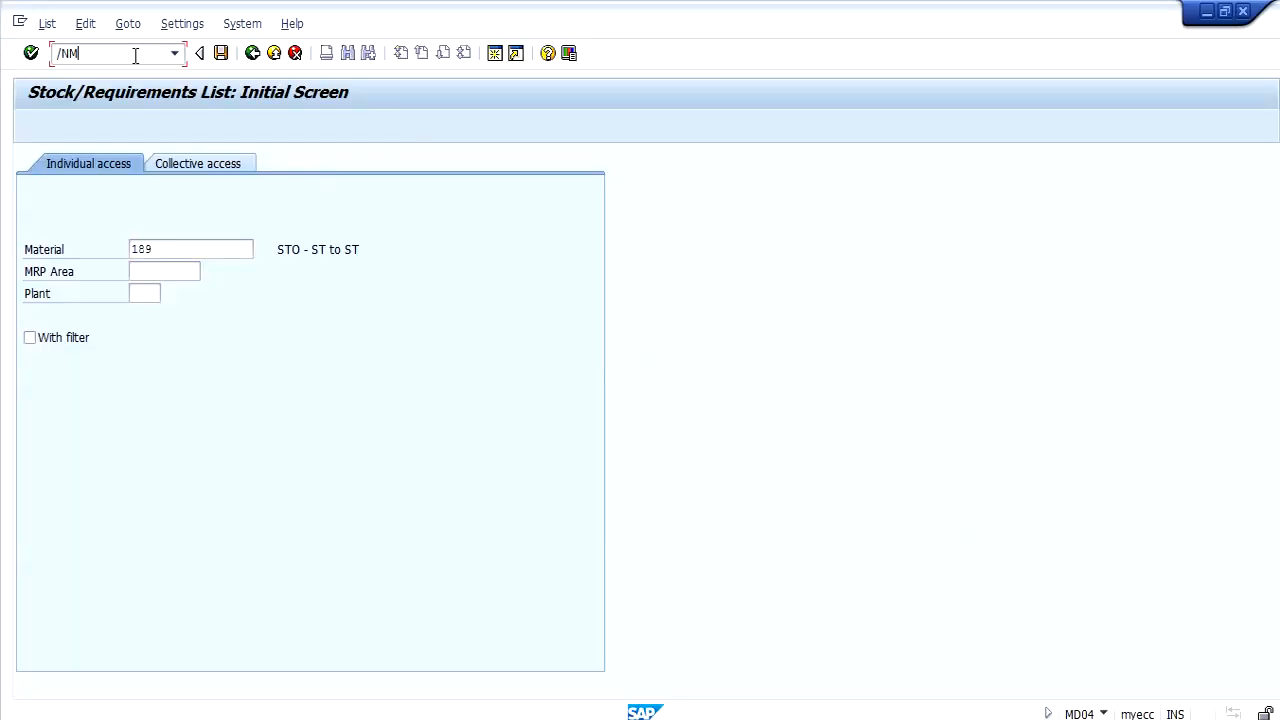
{"action": "type", "text": "D02"}
{"action": "key", "text": "Return"}
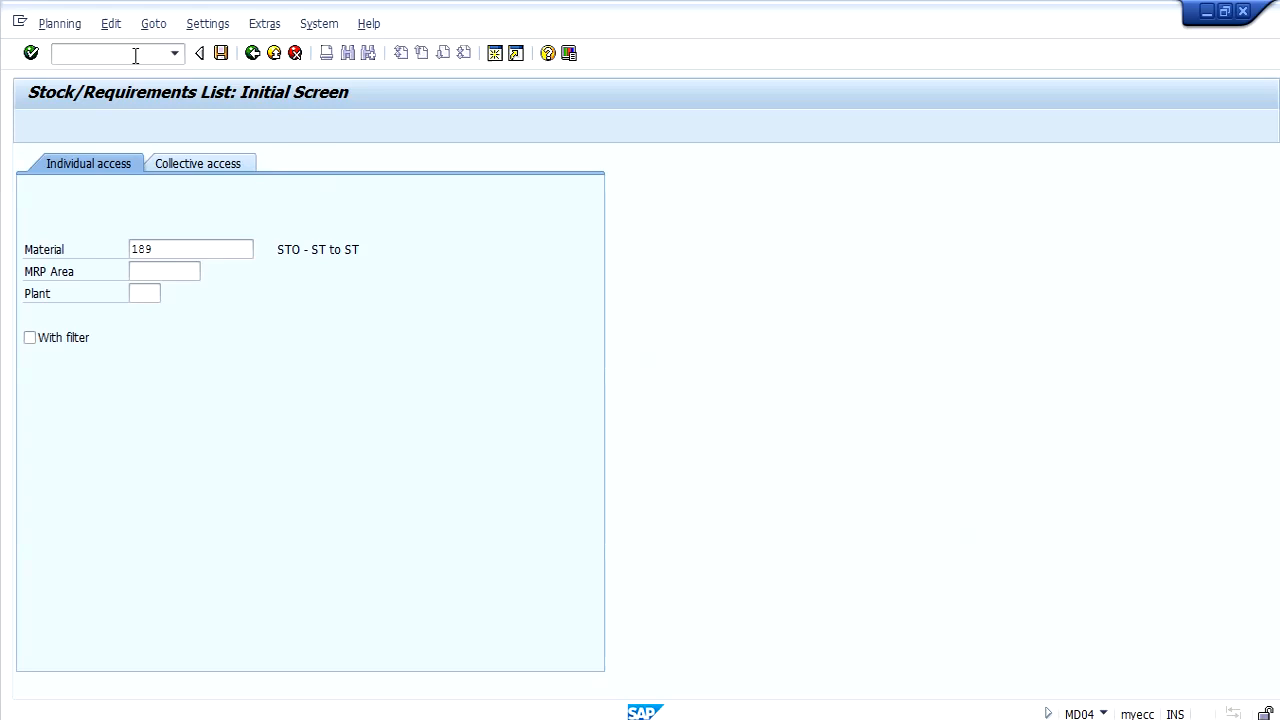
{"action": "key", "text": "Tab"}
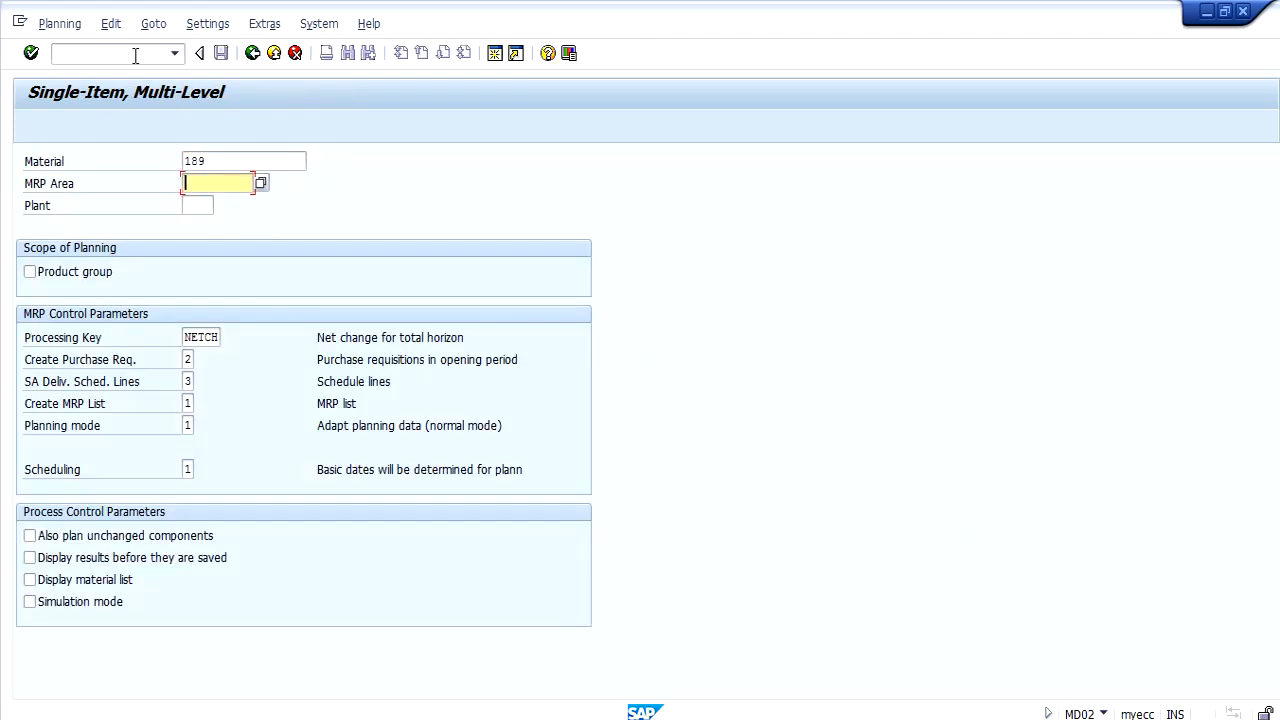
{"action": "key", "text": "Down"}
{"action": "key", "text": "Down"}
{"action": "key", "text": "Return"}
{"action": "key", "text": "Tab"}
{"action": "key", "text": "Down"}
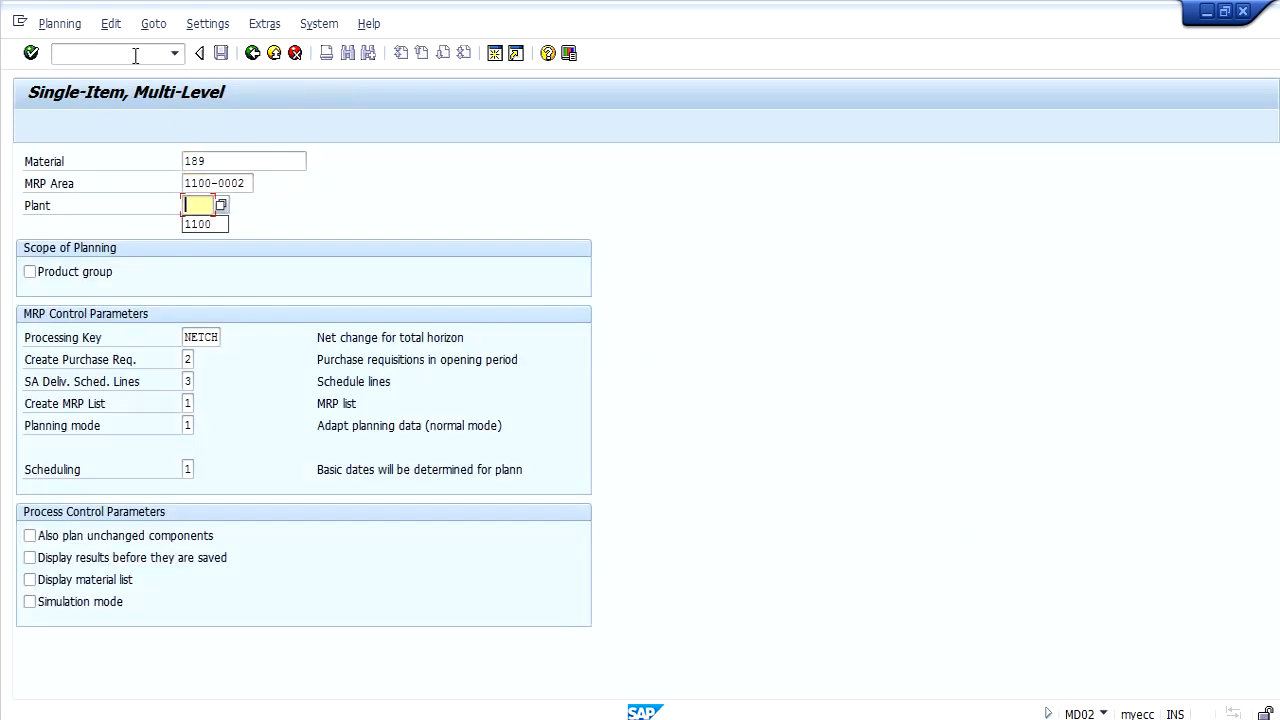
{"action": "key", "text": "Down"}
{"action": "key", "text": "Return"}
Open transaction OVL2 in a new session and position the shipping point determination at shipping condition 02 and plant 1100.
{"action": "left_click", "coordinate": [135, 55]}
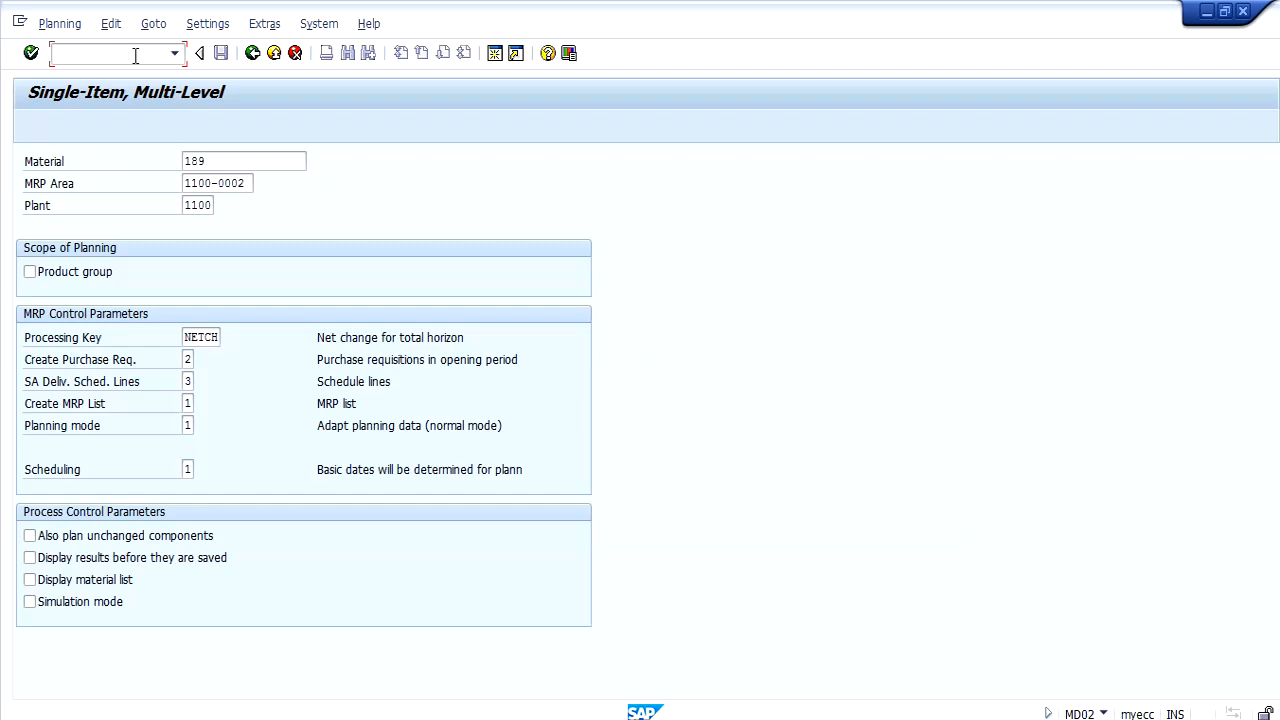
{"action": "type", "text": "/OOVL2"}
{"action": "key", "text": "Return"}
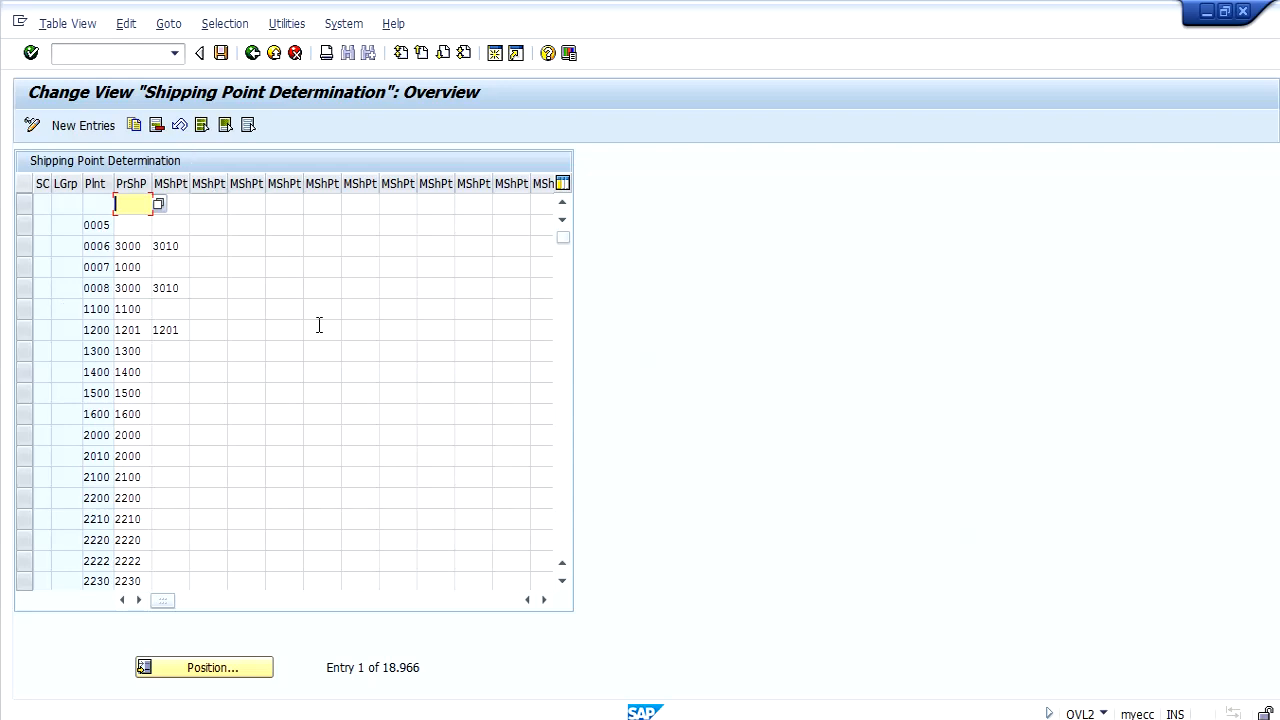
{"action": "left_click", "coordinate": [218, 667]}
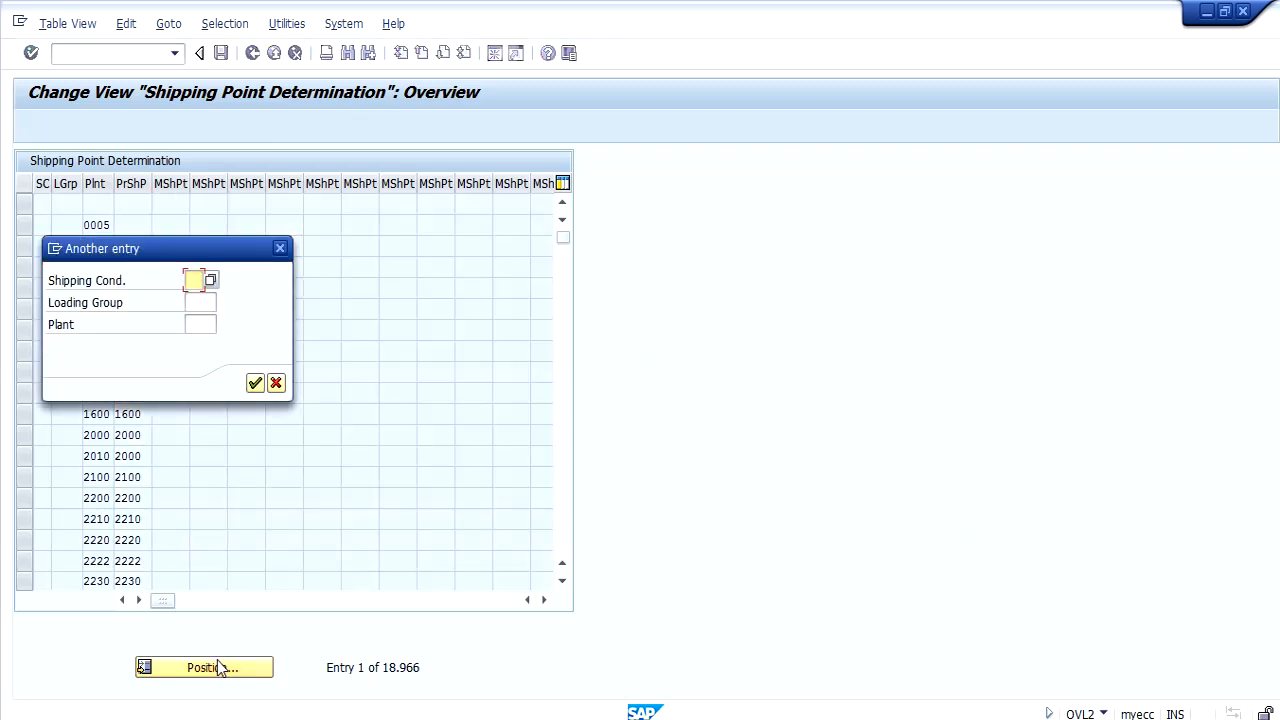
{"action": "type", "text": "02"}
{"action": "key", "text": "Tab"}
{"action": "key", "text": "Tab"}
{"action": "type", "text": "1100"}
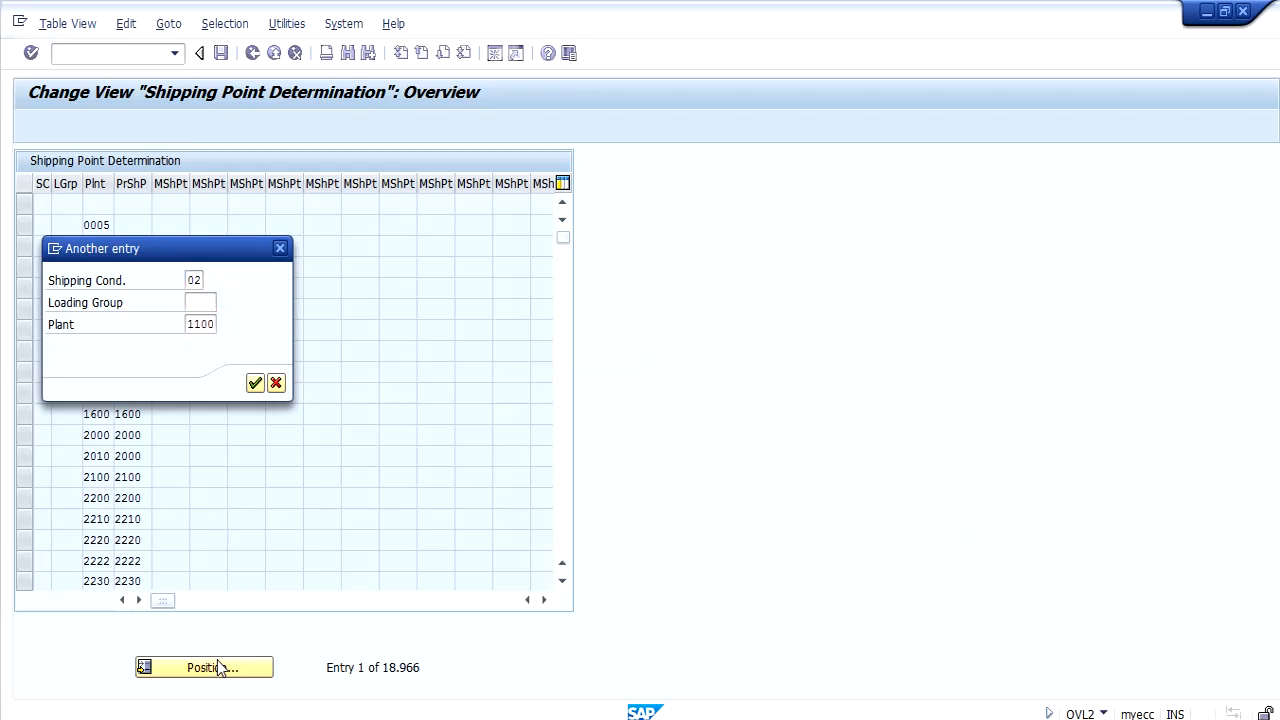
{"action": "key", "text": "Return"}
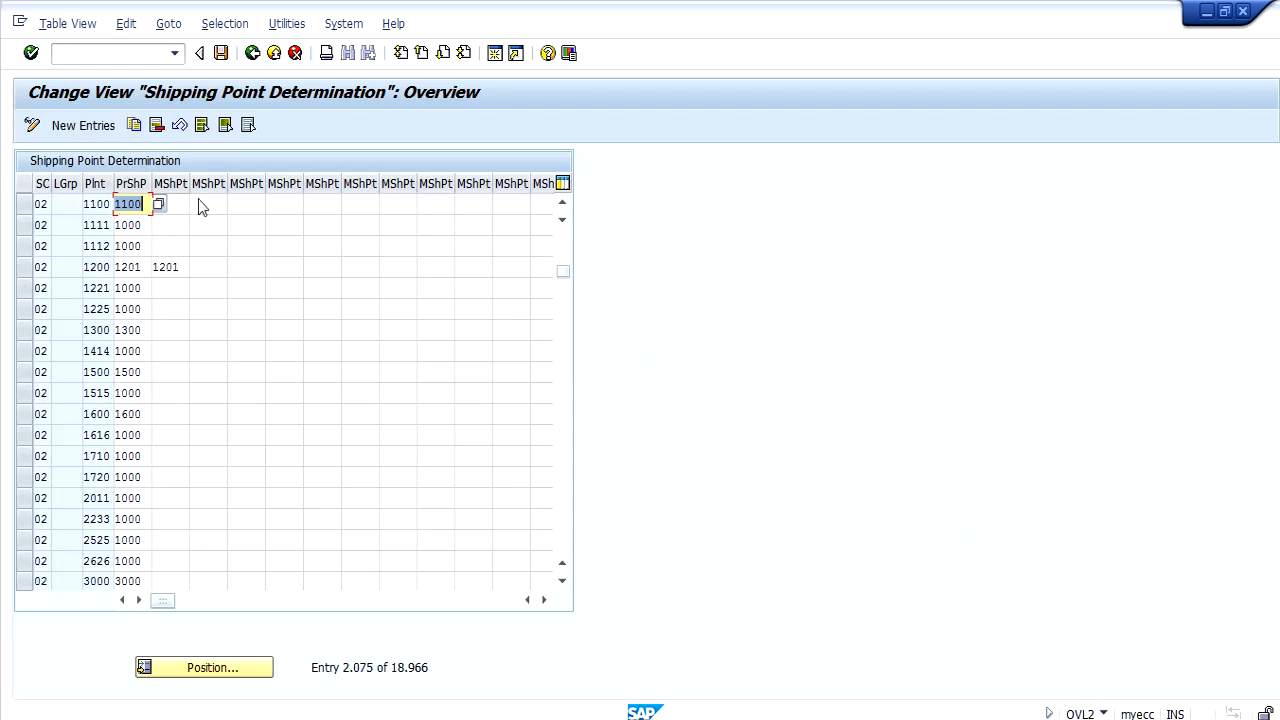
Switch to transaction OVLK and position the delivery types overview at type ZNL.
{"action": "left_click", "coordinate": [154, 50]}
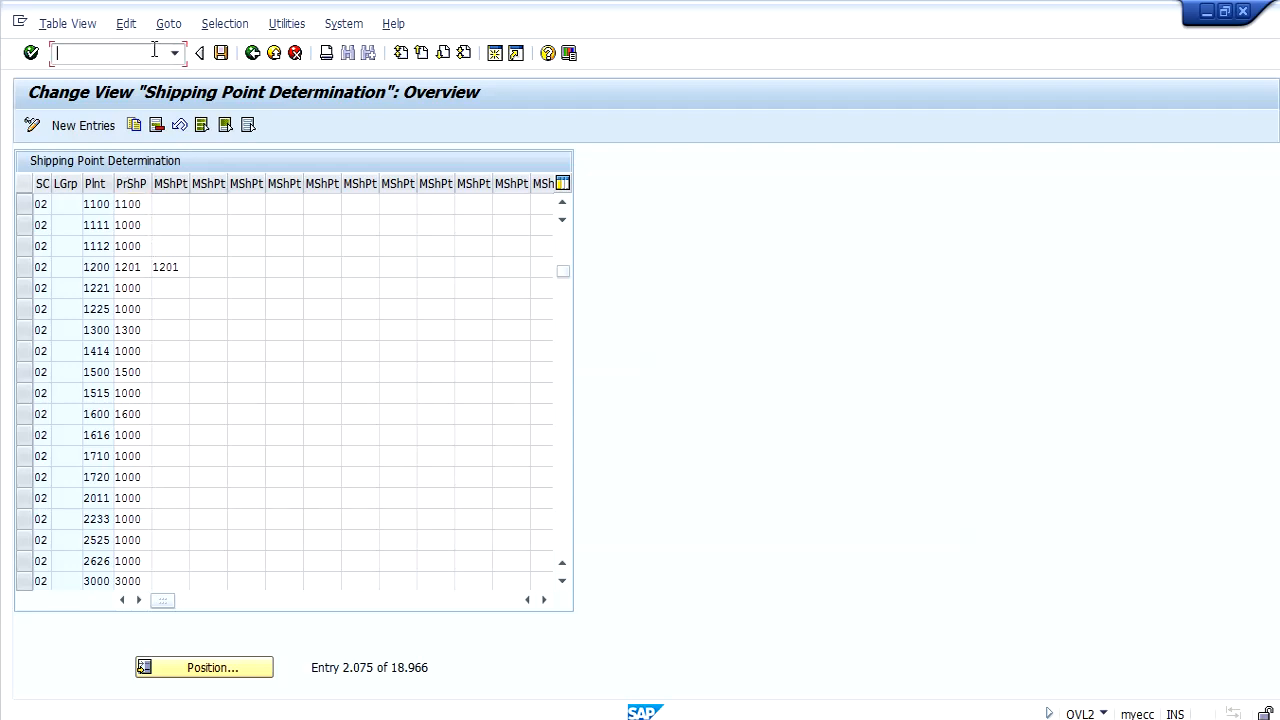
{"action": "type", "text": "/NOVLK"}
{"action": "key", "text": "Return"}
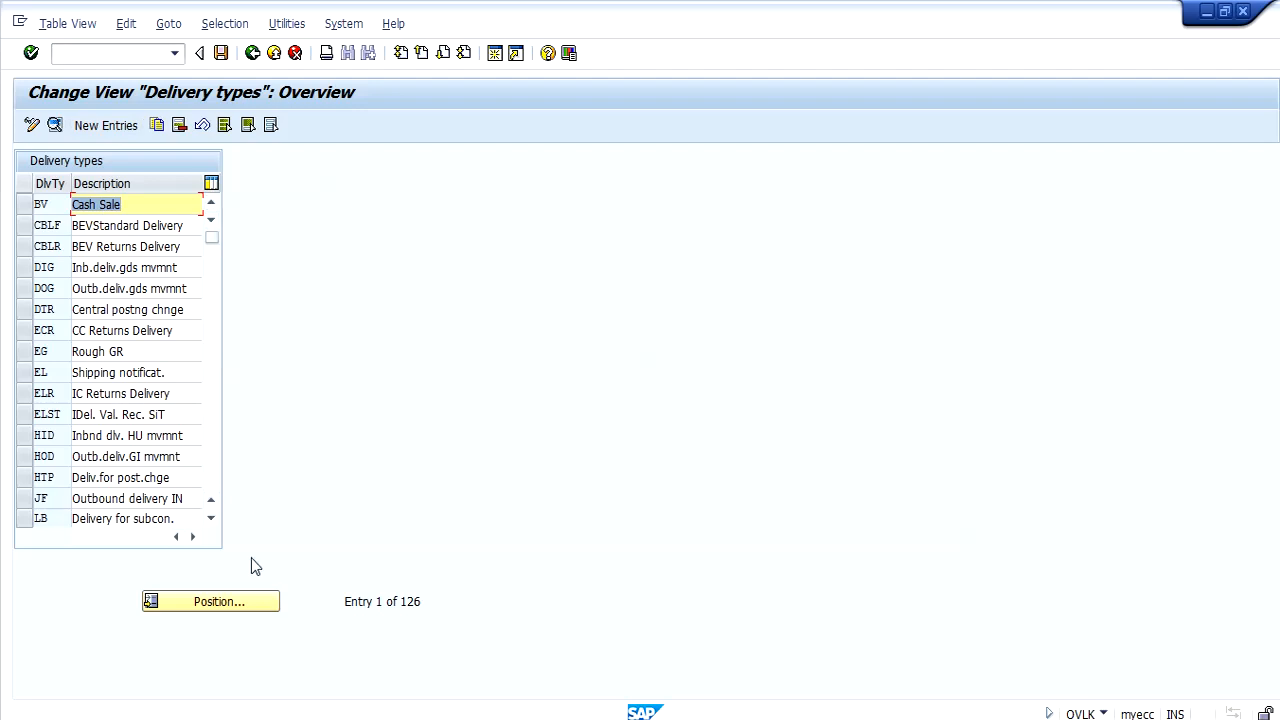
{"action": "left_click", "coordinate": [234, 599]}
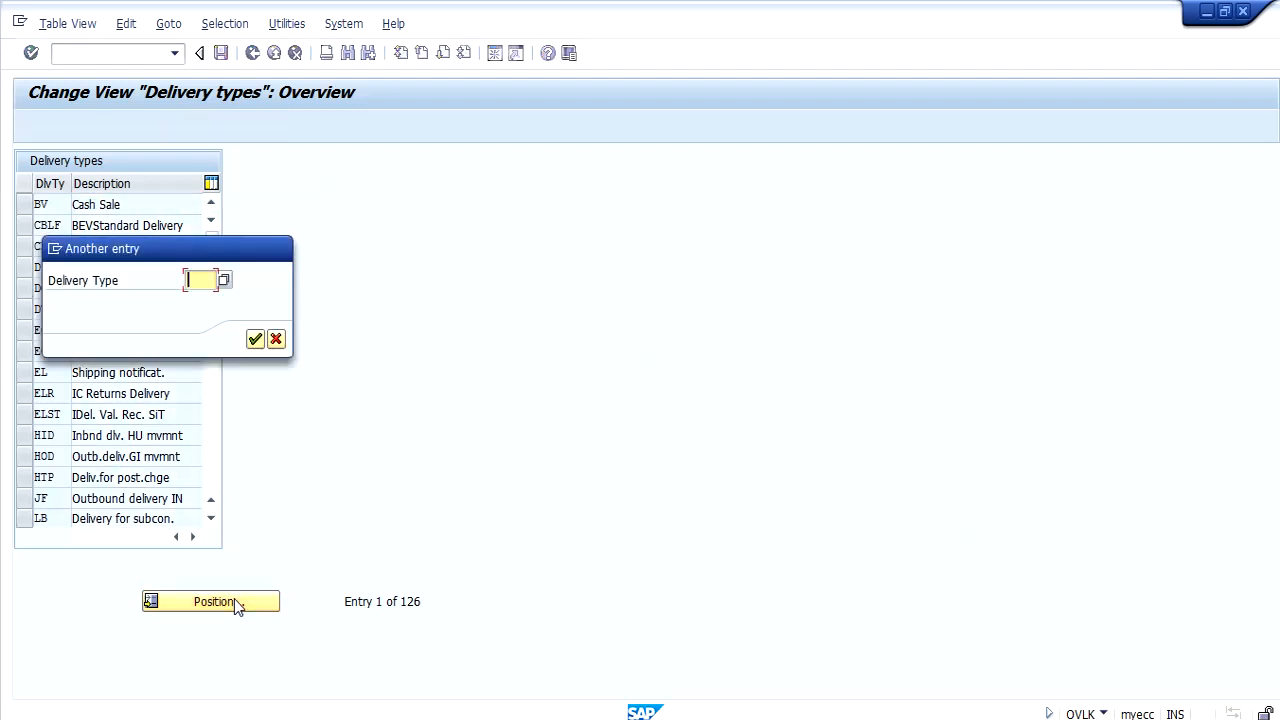
{"action": "type", "text": "ZNL"}
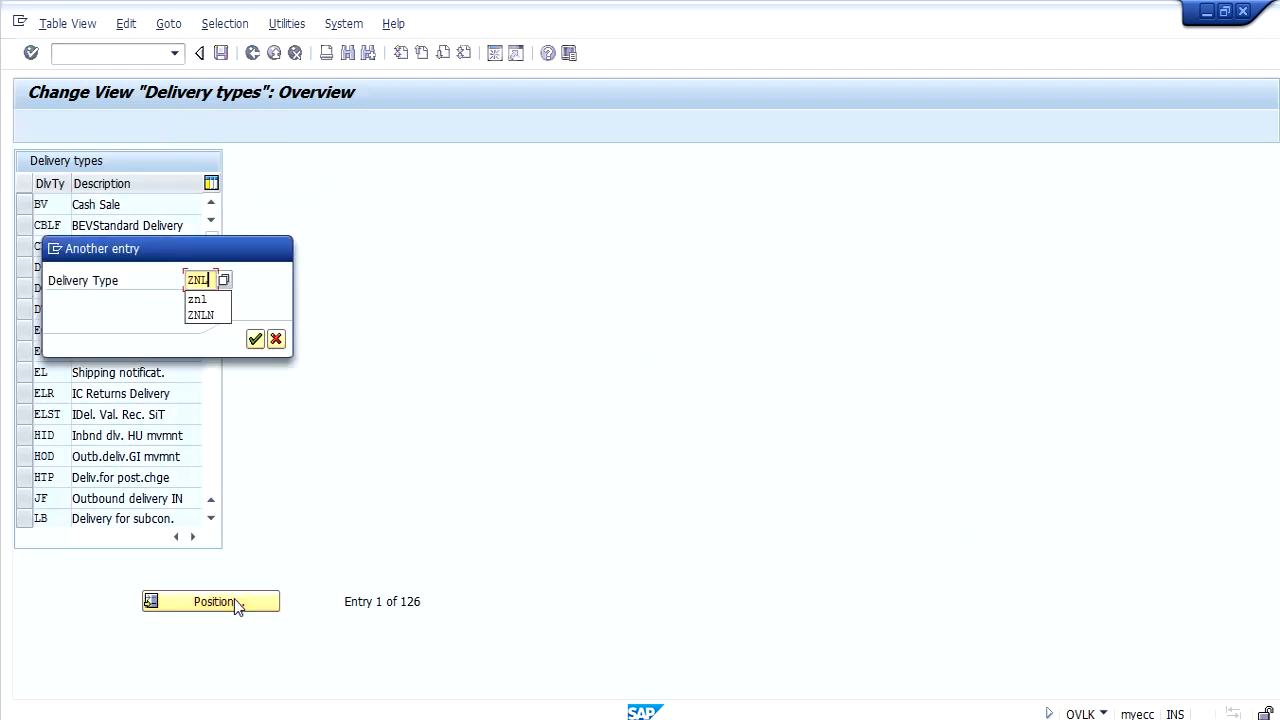
{"action": "key", "text": "Return"}
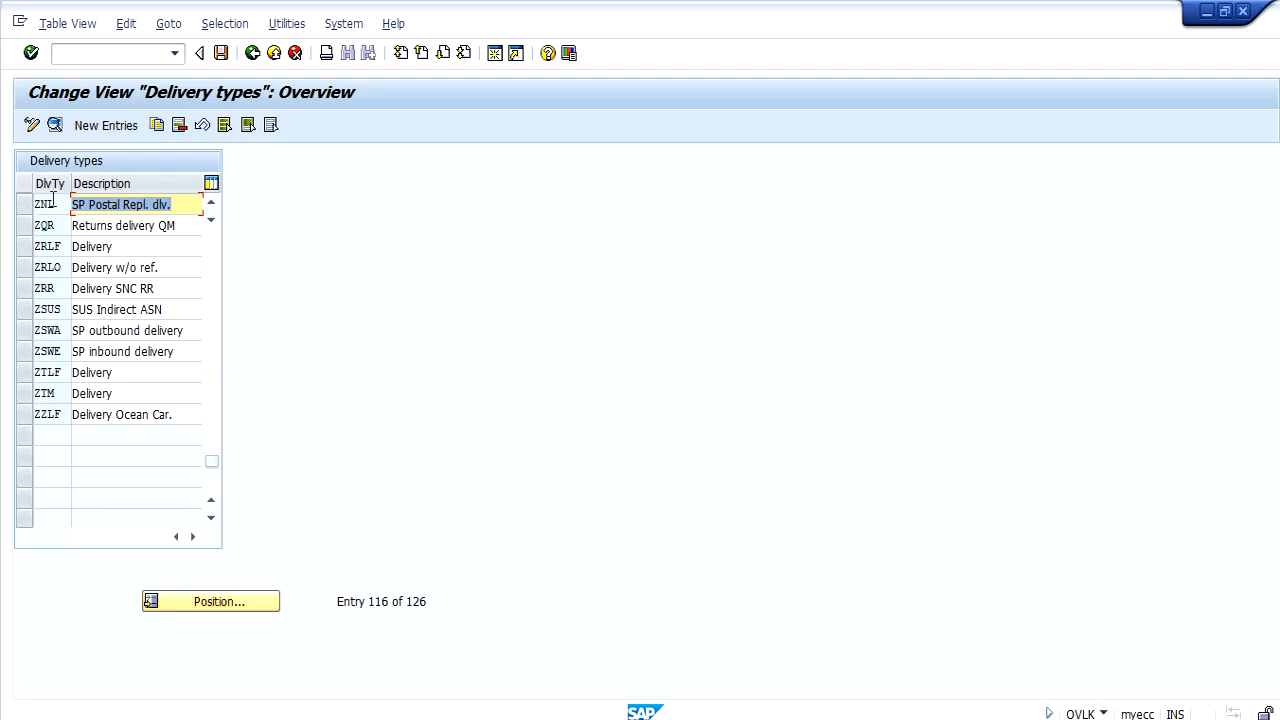
Open the details of delivery type ZNL, check its order required setting, and close the session.
{"action": "double_click", "coordinate": [53, 202]}
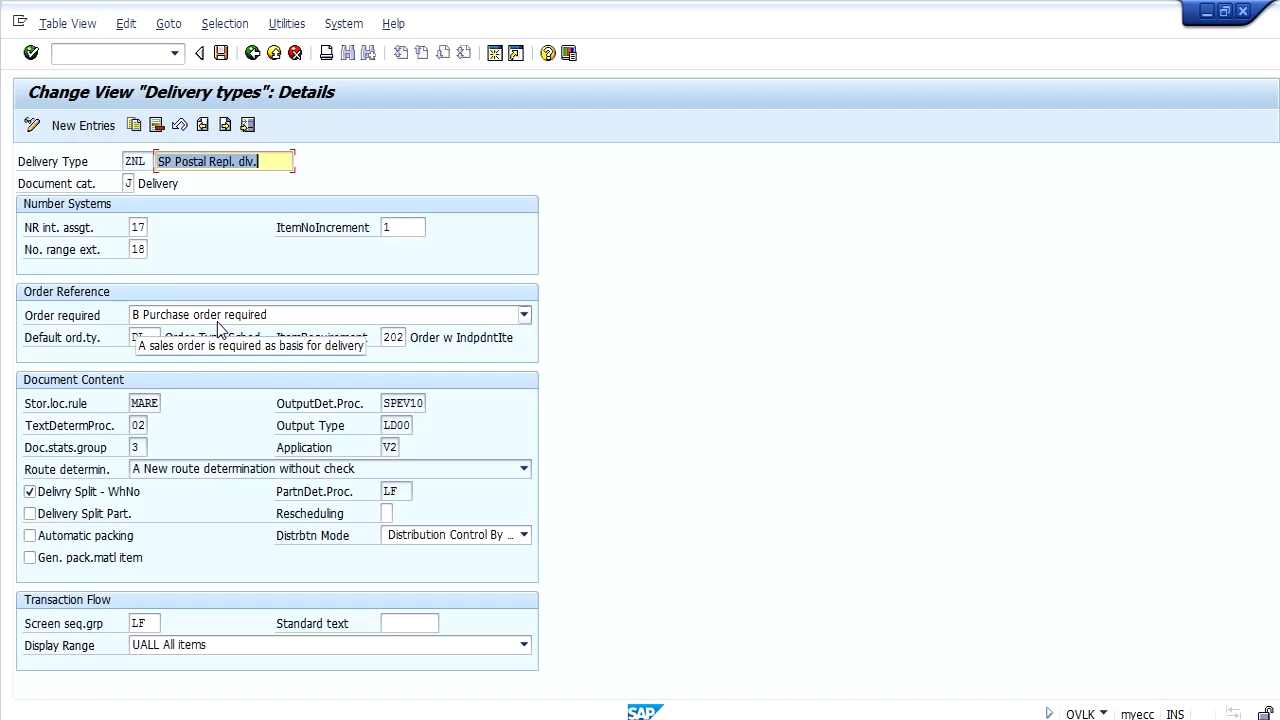
{"action": "left_click", "coordinate": [66, 316]}
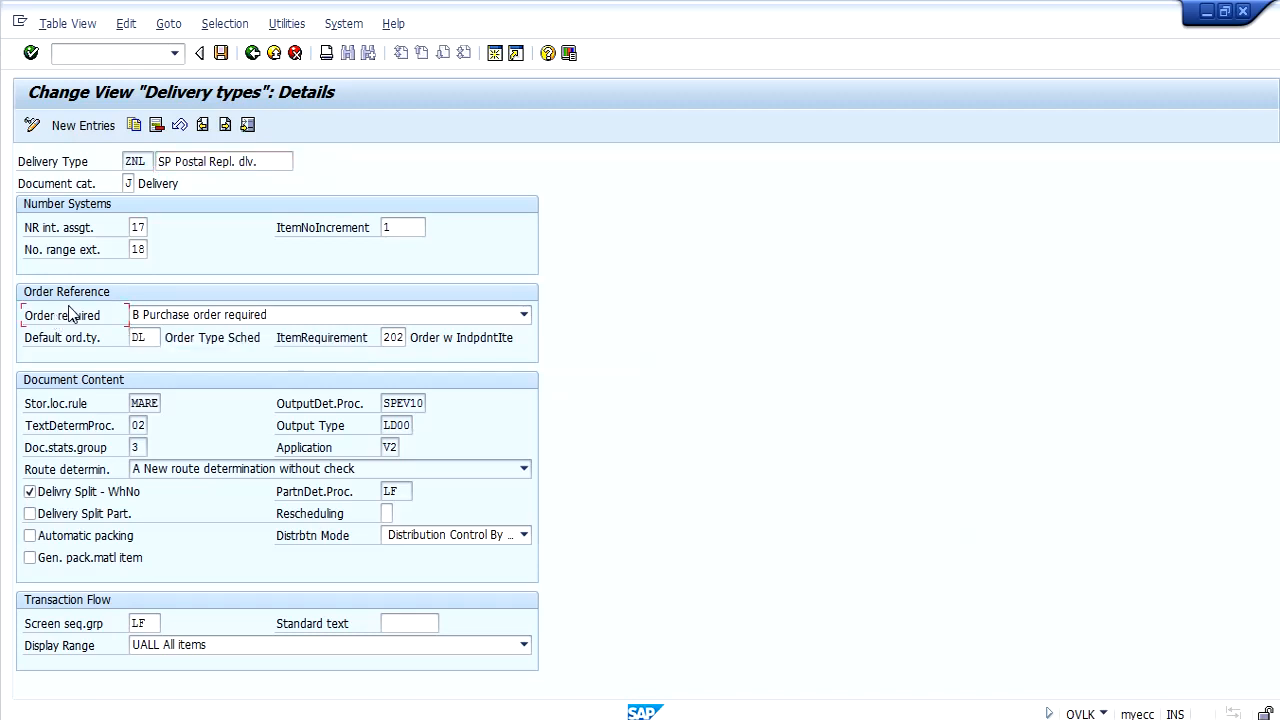
{"action": "left_click", "coordinate": [1243, 12]}
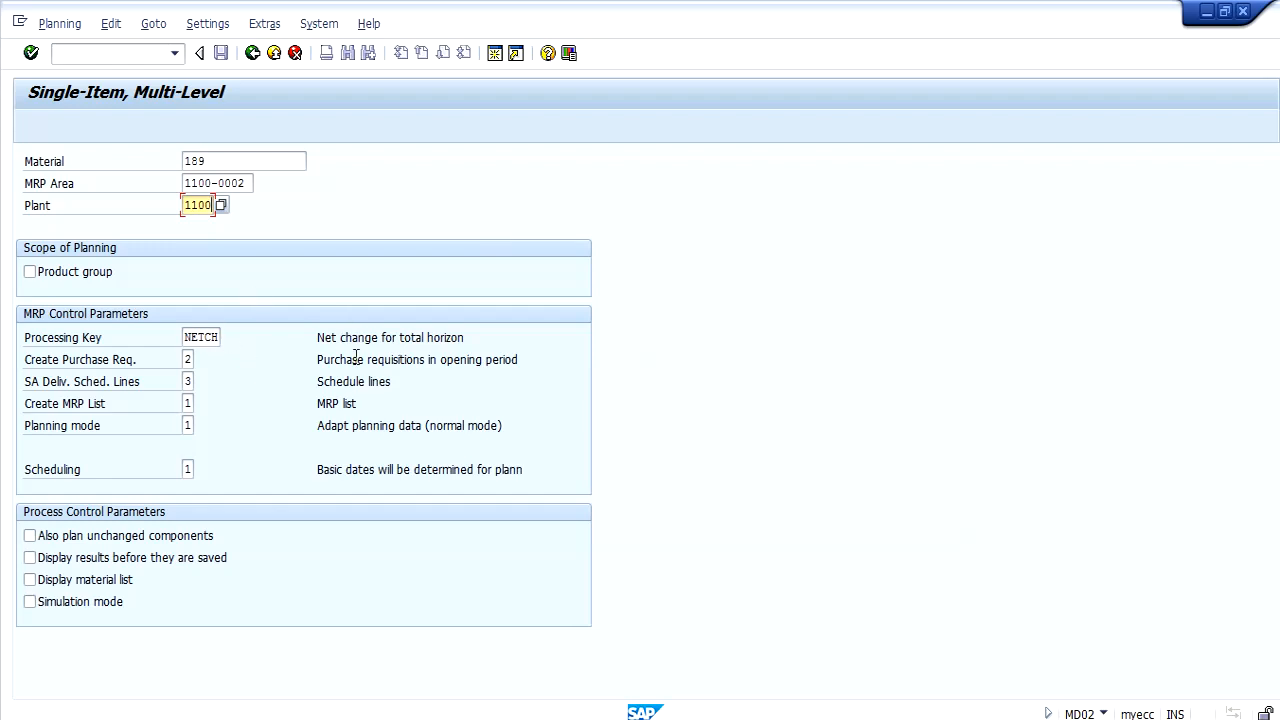
Execute the MRP run for material 189 in area 1100-0002 and open its stock/requirements list with transaction MD04.
{"action": "key", "text": "Return"}
{"action": "key", "text": "Return"}
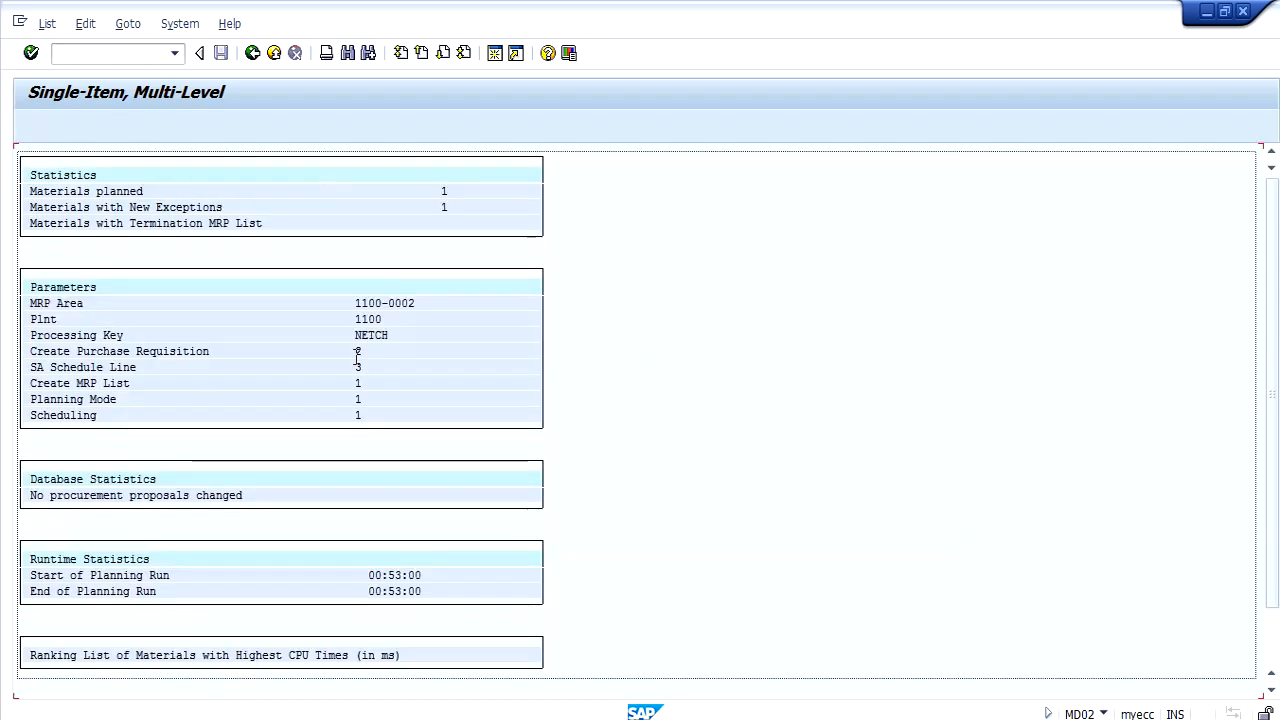
{"action": "left_click", "coordinate": [128, 54]}
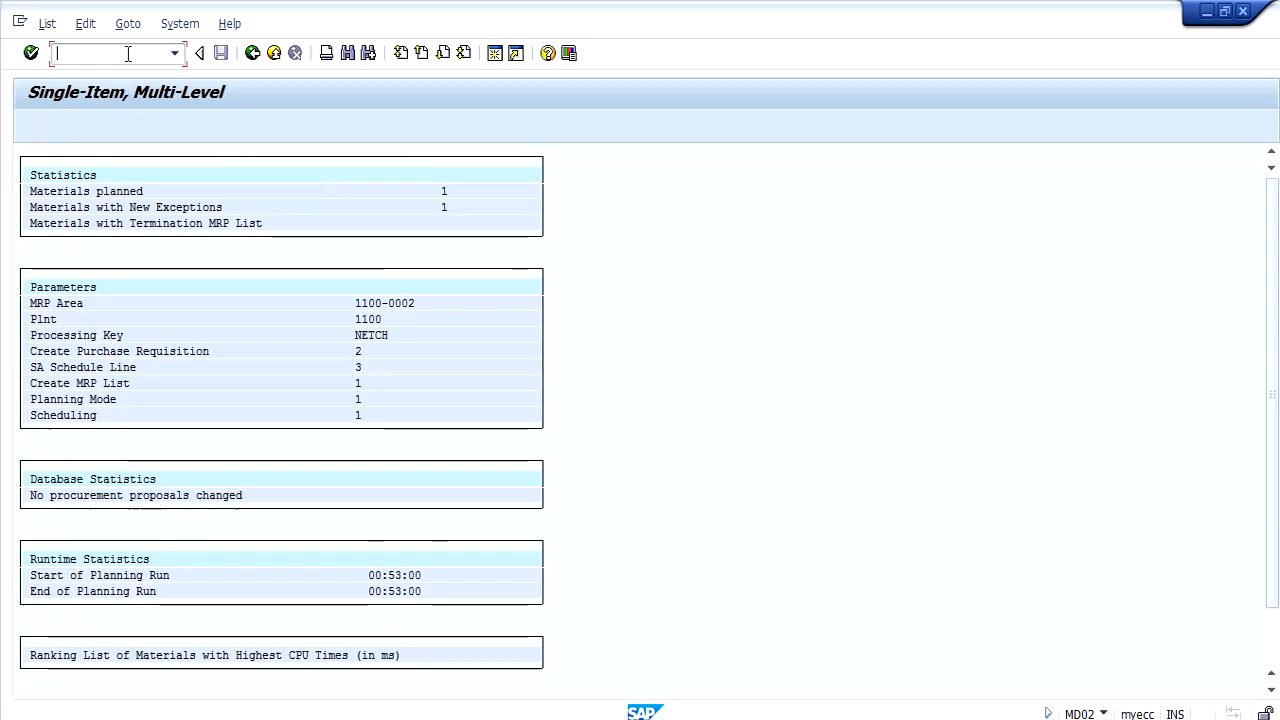
{"action": "type", "text": "/NMD"}
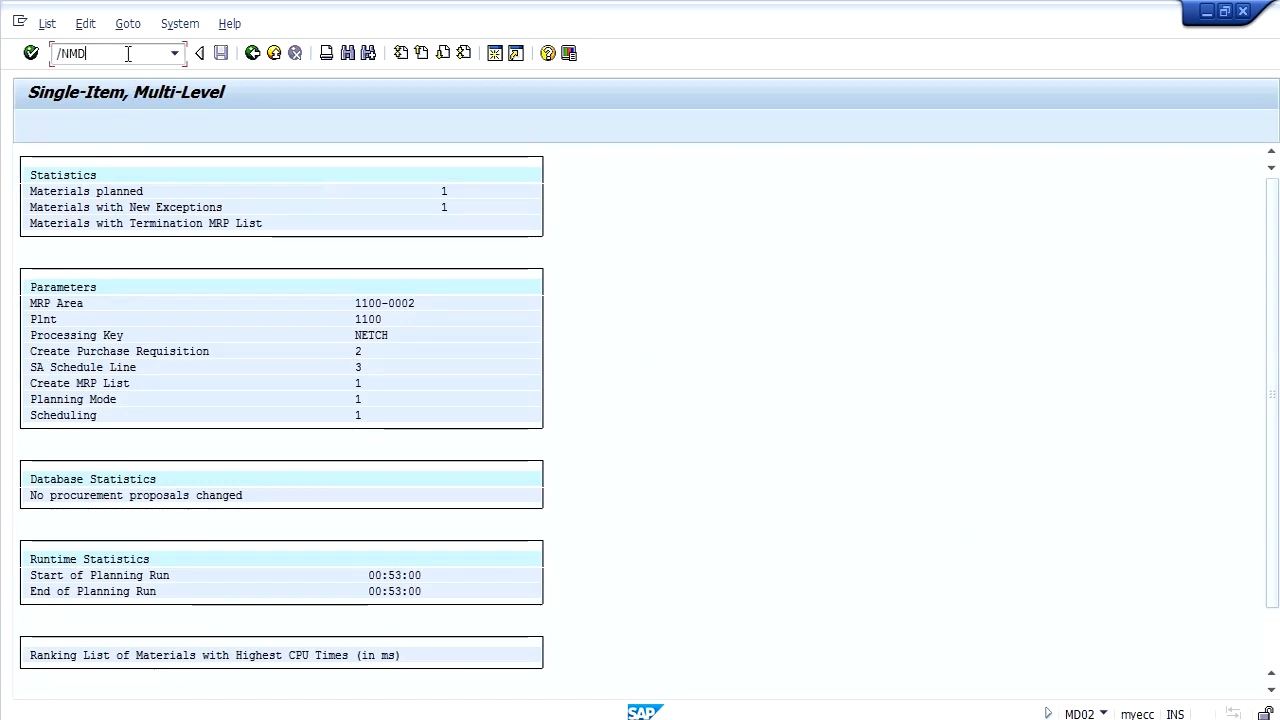
{"action": "type", "text": "04"}
{"action": "key", "text": "Return"}
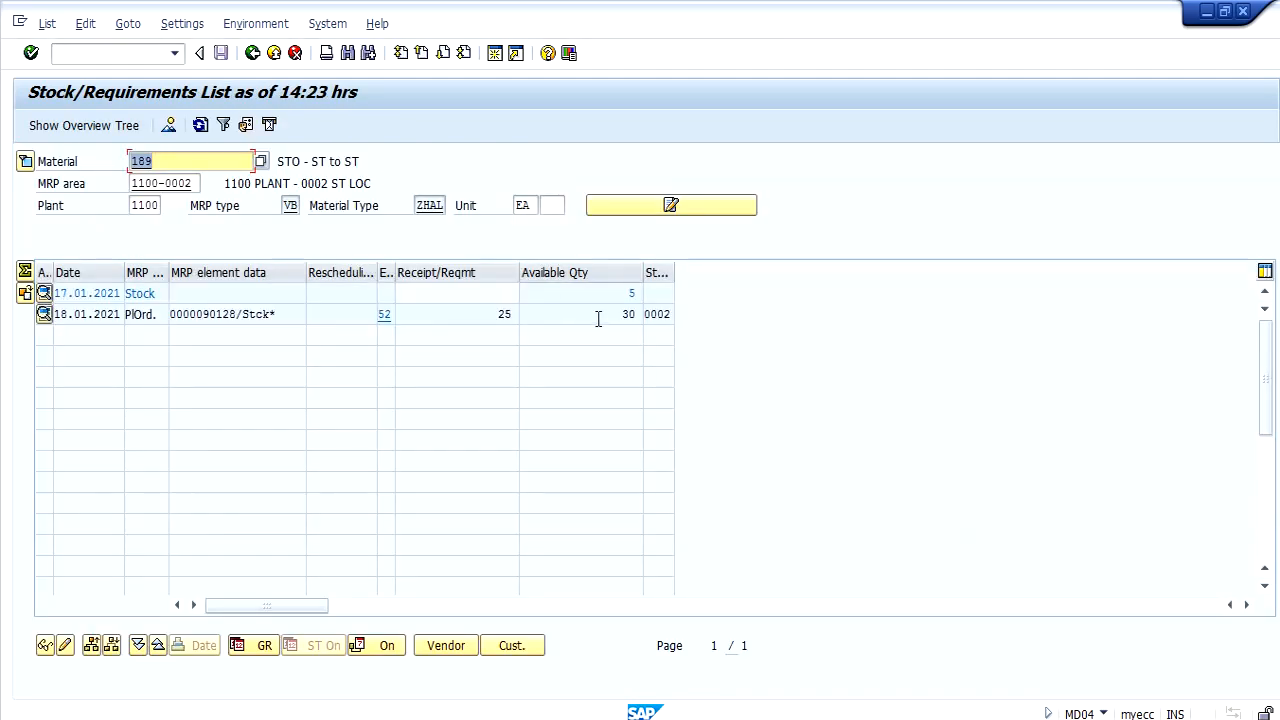
Examine the stock and planned order rows for their receipt and available quantities.
{"action": "left_click", "coordinate": [596, 316]}
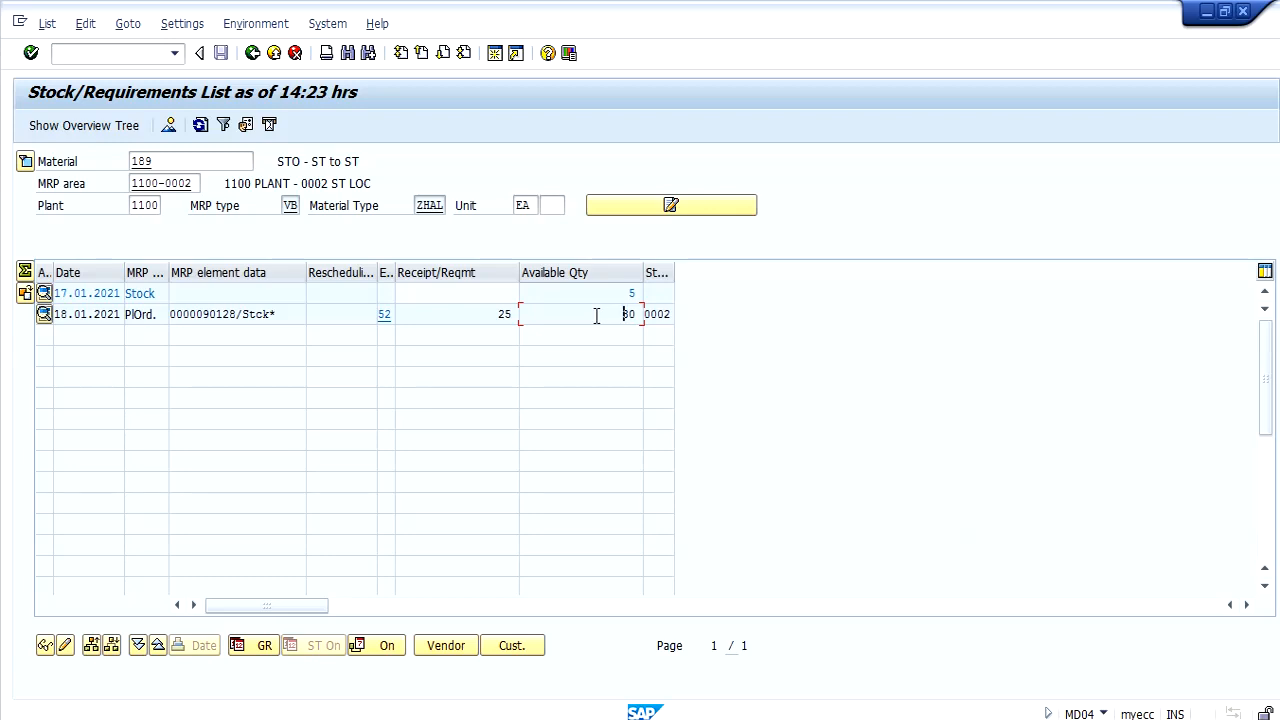
{"action": "left_click", "coordinate": [462, 318]}
{"action": "left_click", "coordinate": [608, 293]}
{"action": "left_click", "coordinate": [608, 317]}
{"action": "left_click", "coordinate": [465, 314]}
Convert part of the planned order into a purchase requisition with converted quantity 5 and save it.
{"action": "left_click", "coordinate": [41, 316]}
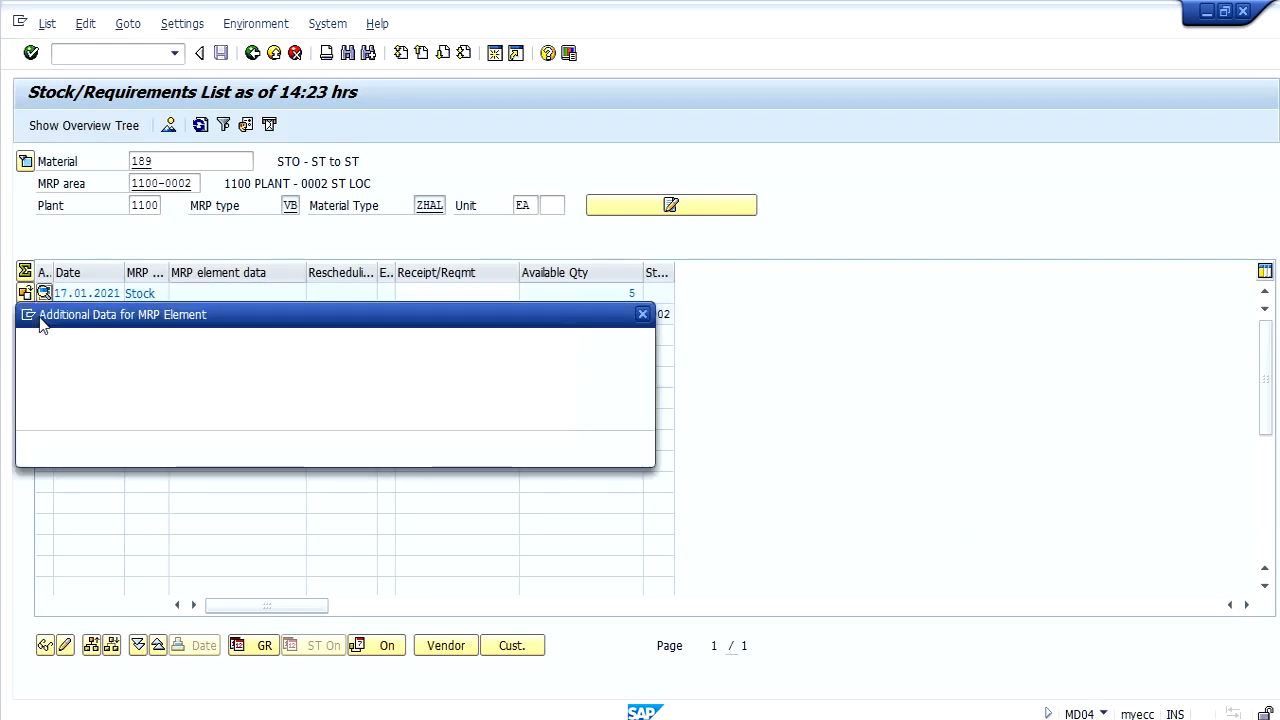
{"action": "left_click", "coordinate": [565, 449]}
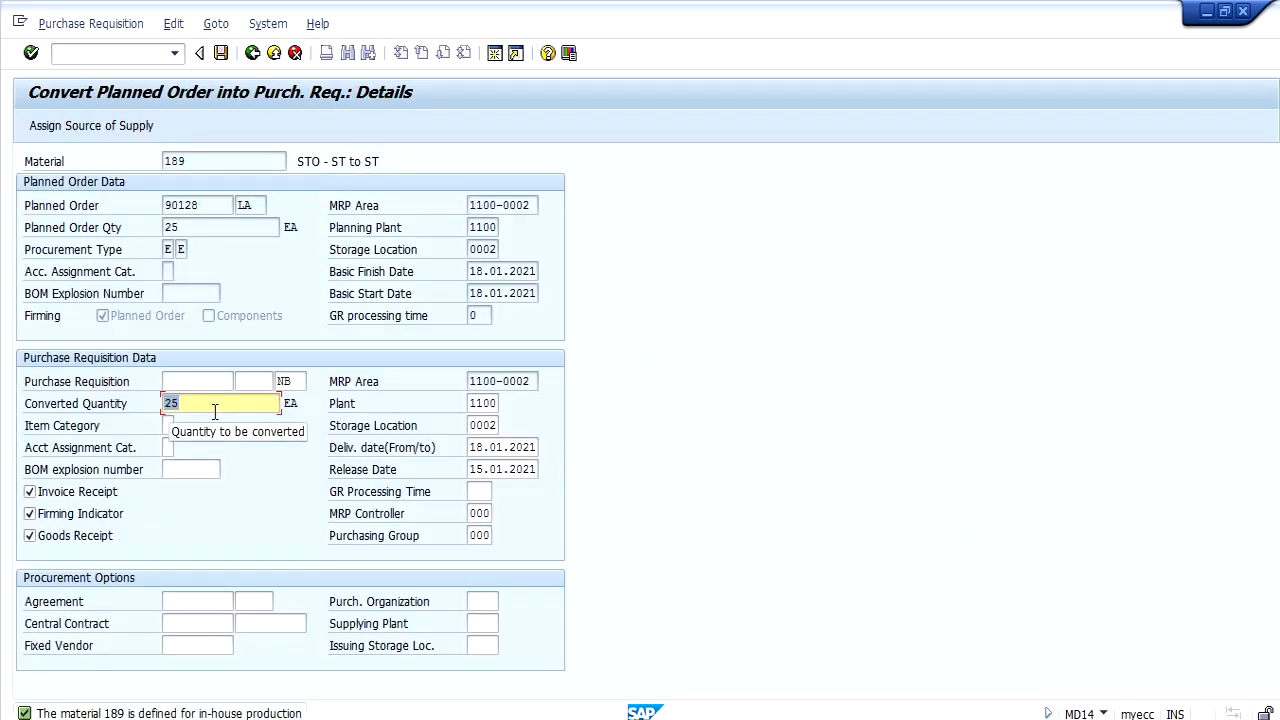
{"action": "type", "text": "5"}
{"action": "key", "text": "Return"}
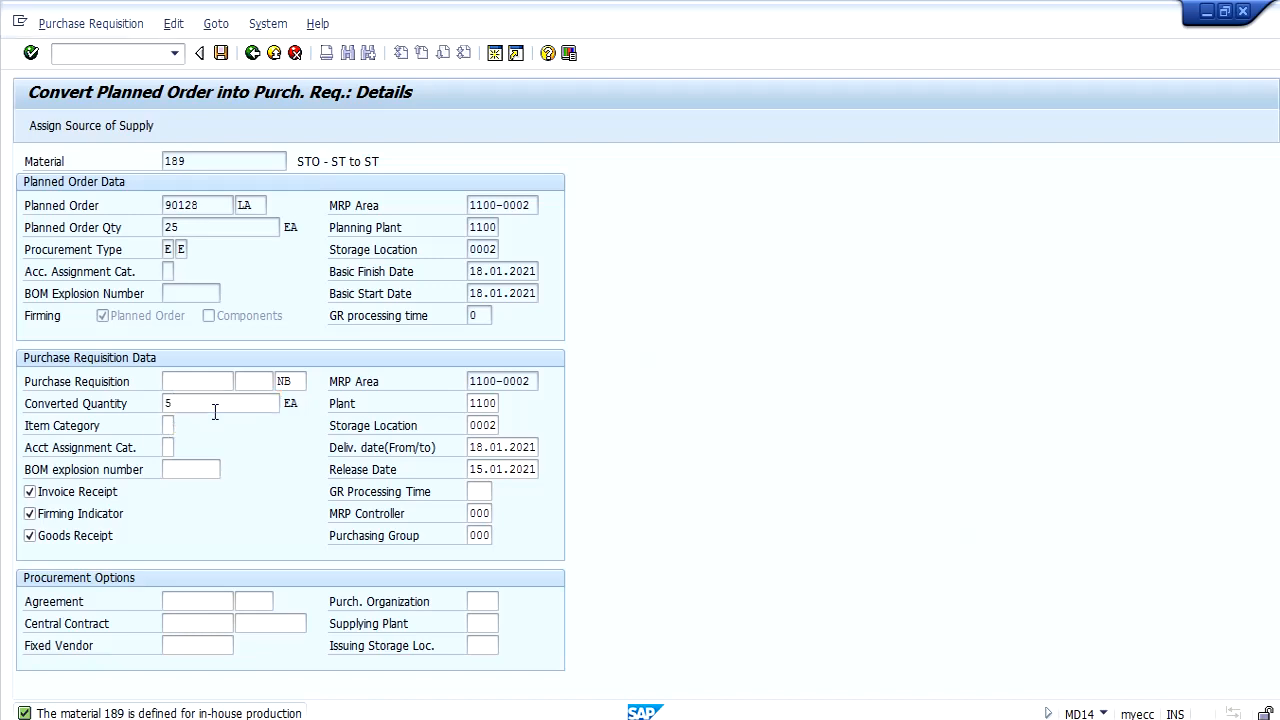
{"action": "left_click", "coordinate": [221, 53]}
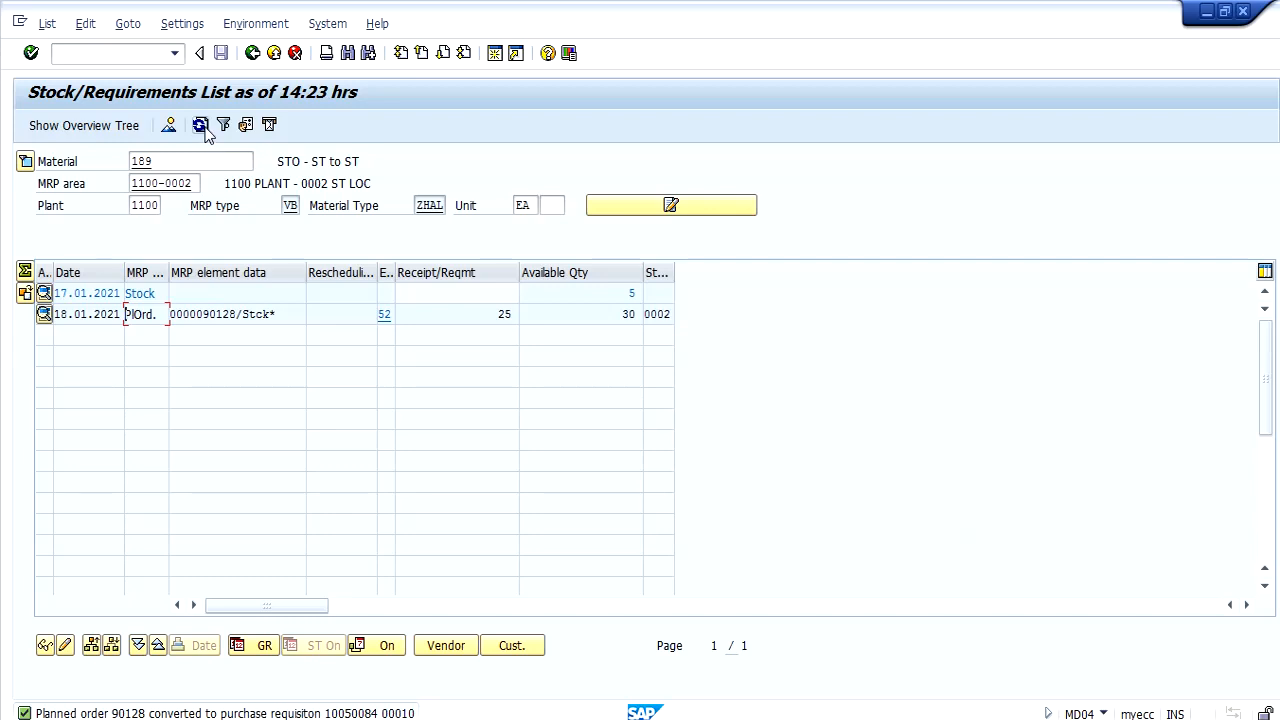
Refresh the stock/requirements list and start converting the new purchase requisition into a purchase order.
{"action": "left_click", "coordinate": [202, 127]}
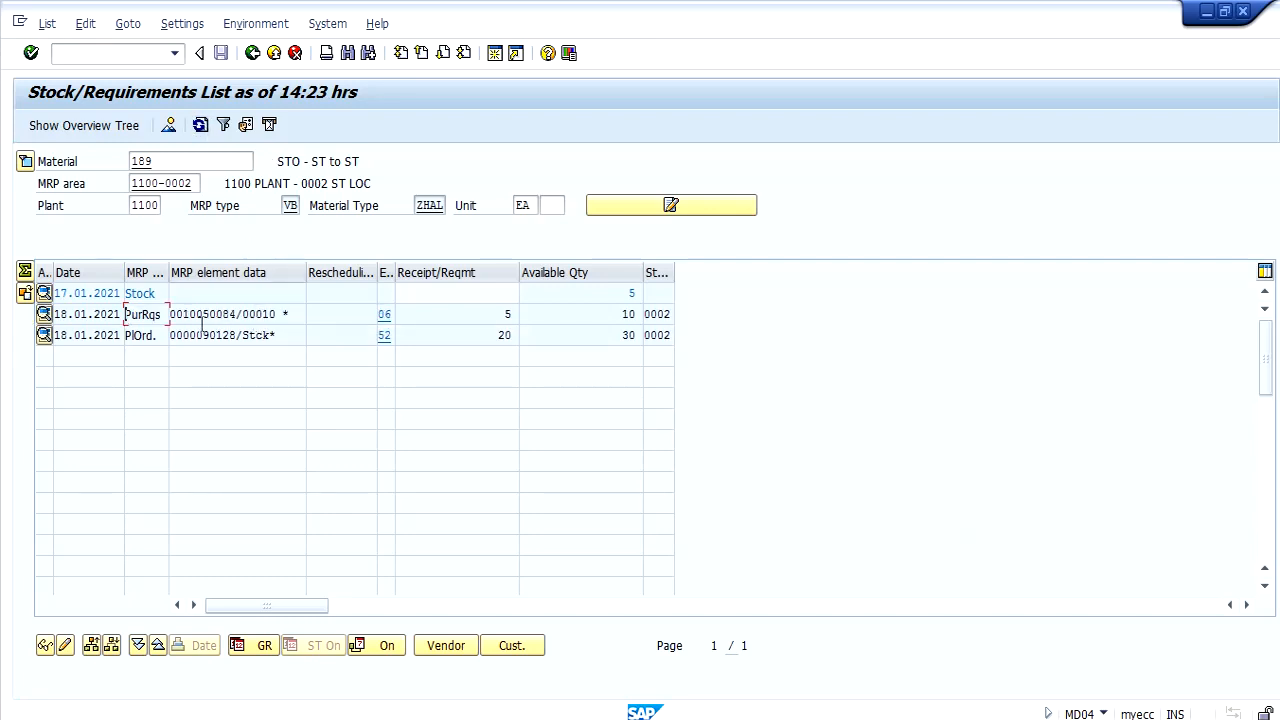
{"action": "left_click", "coordinate": [44, 314]}
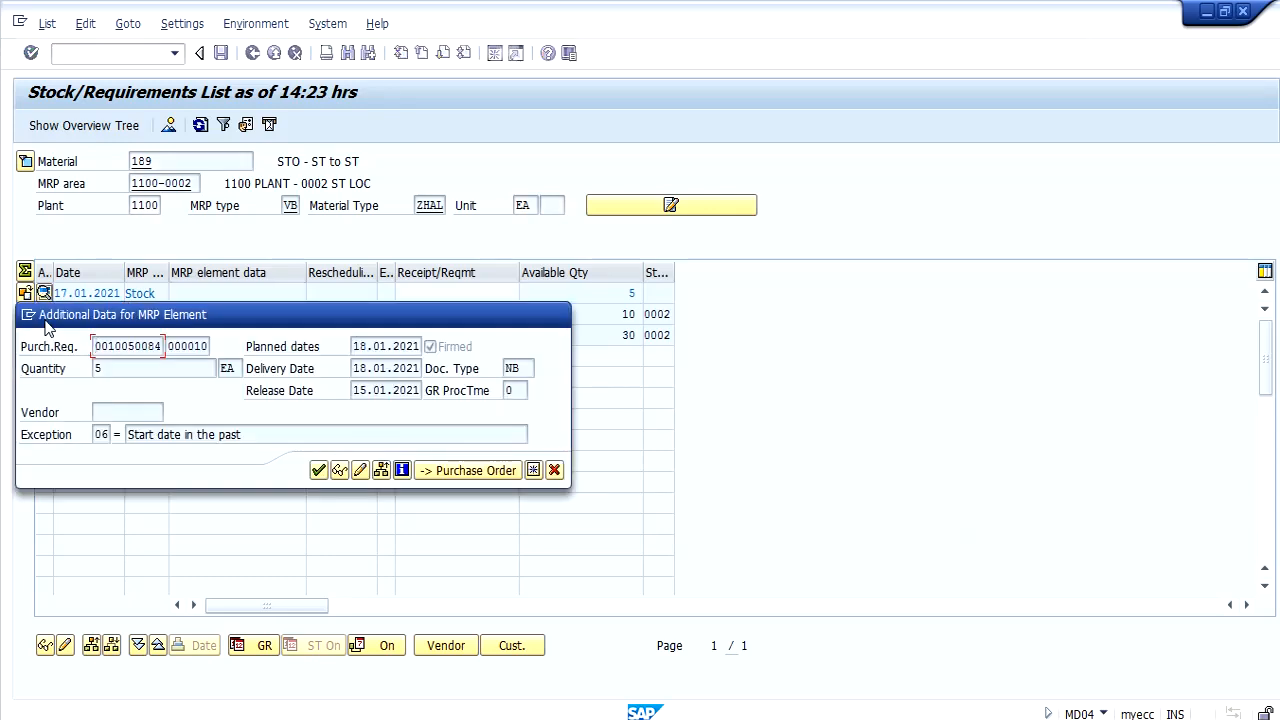
{"action": "left_click", "coordinate": [490, 472]}
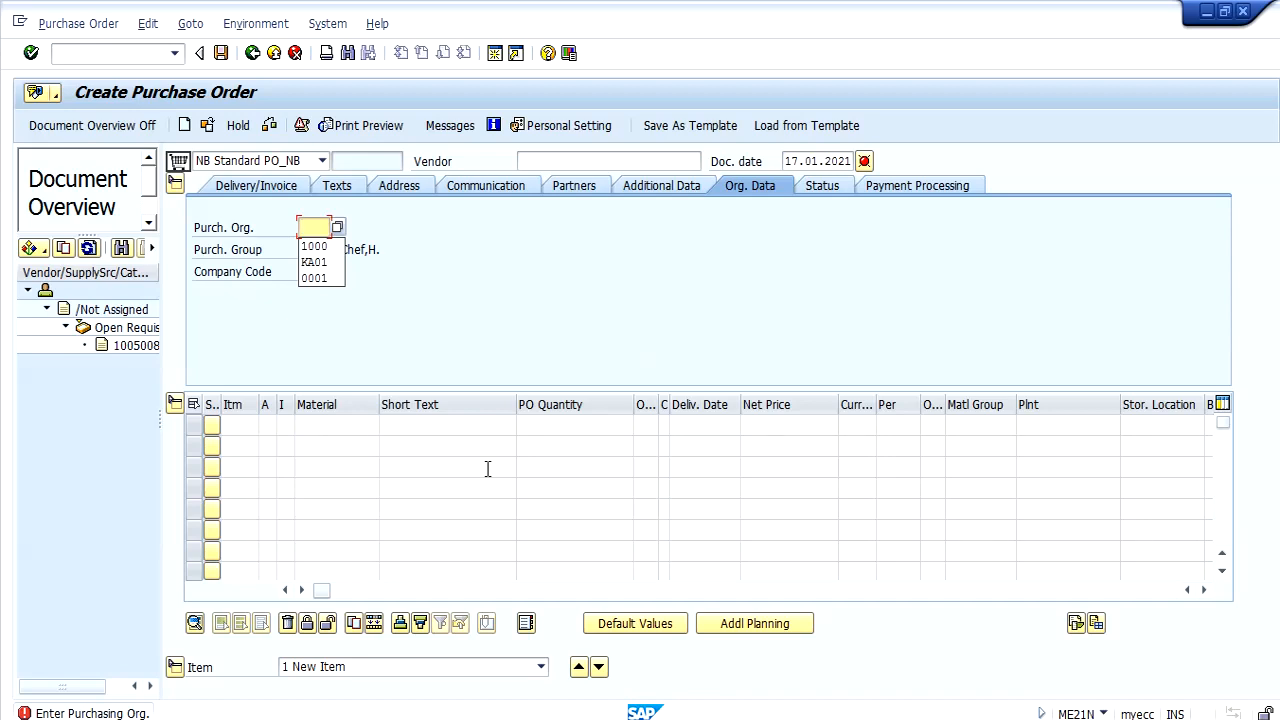
Set the purchase order's purchasing organization to 1000 and company code to 1000.
{"action": "key", "text": "Down"}
{"action": "key", "text": "Return"}
{"action": "key", "text": "Tab"}
{"action": "key", "text": "Tab"}
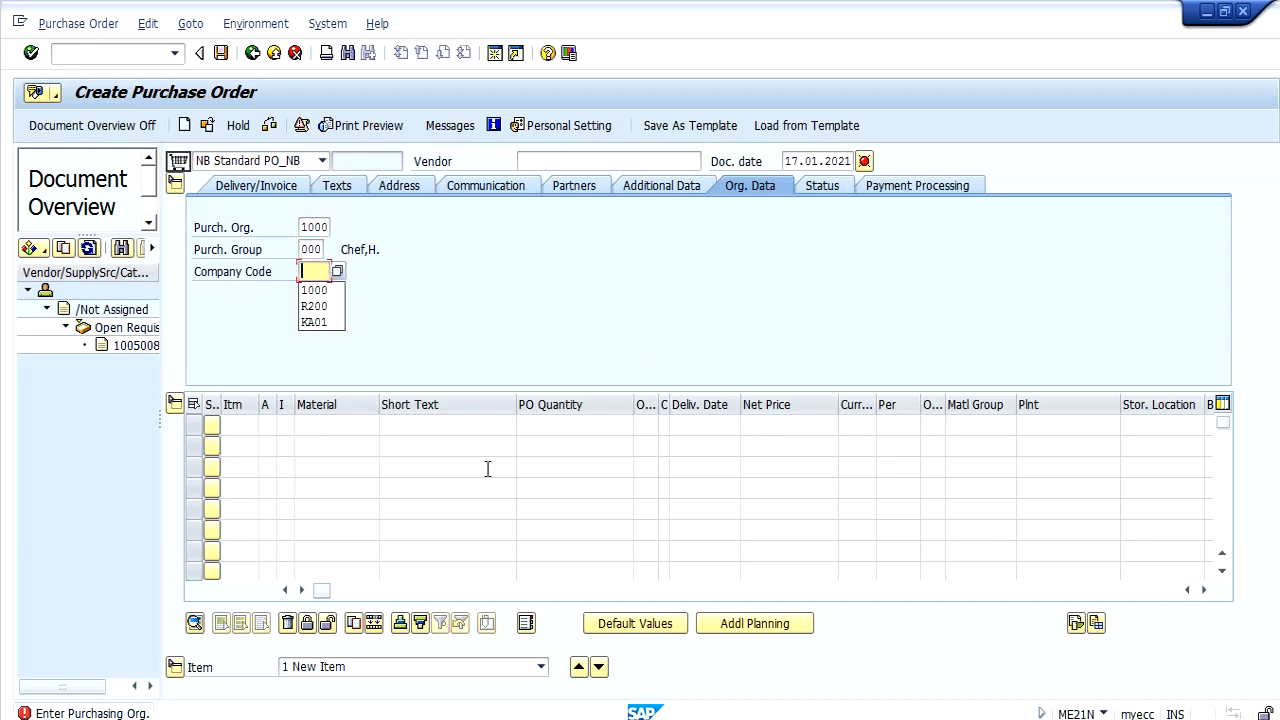
{"action": "key", "text": "Down"}
{"action": "key", "text": "Return"}
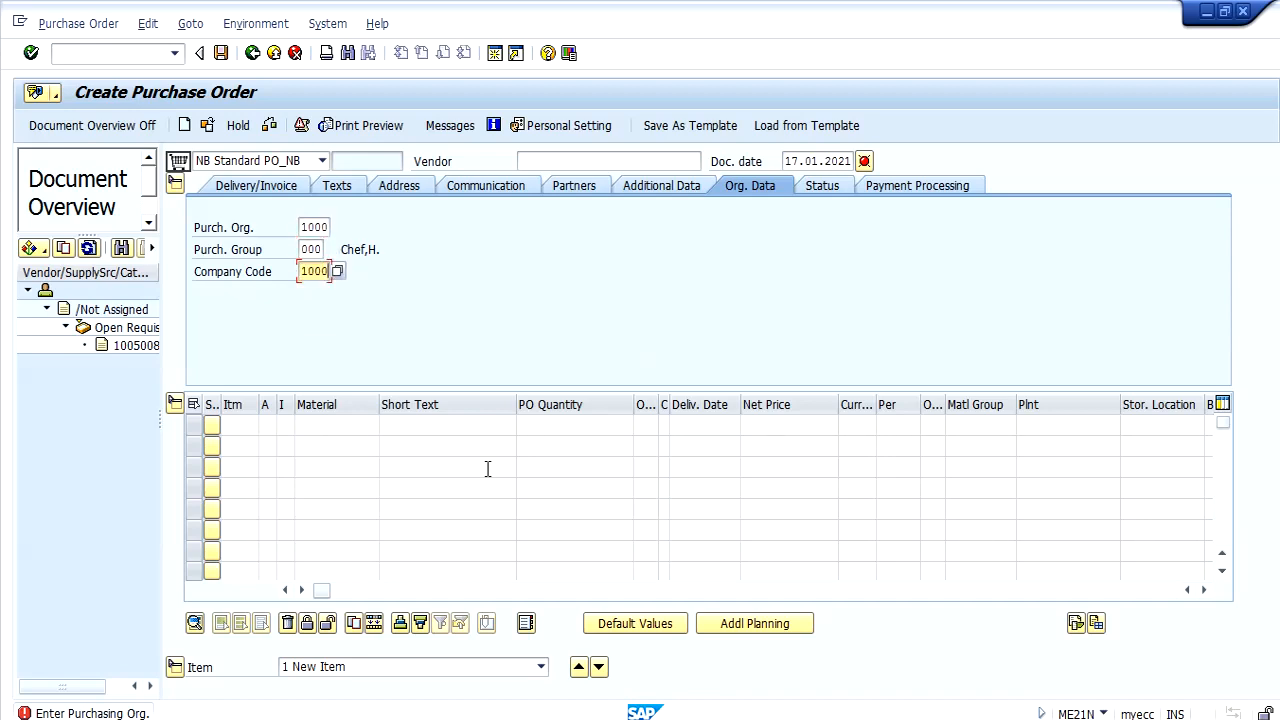
Change the purchase order's document type to UB S.T.O.
{"action": "left_click", "coordinate": [283, 160]}
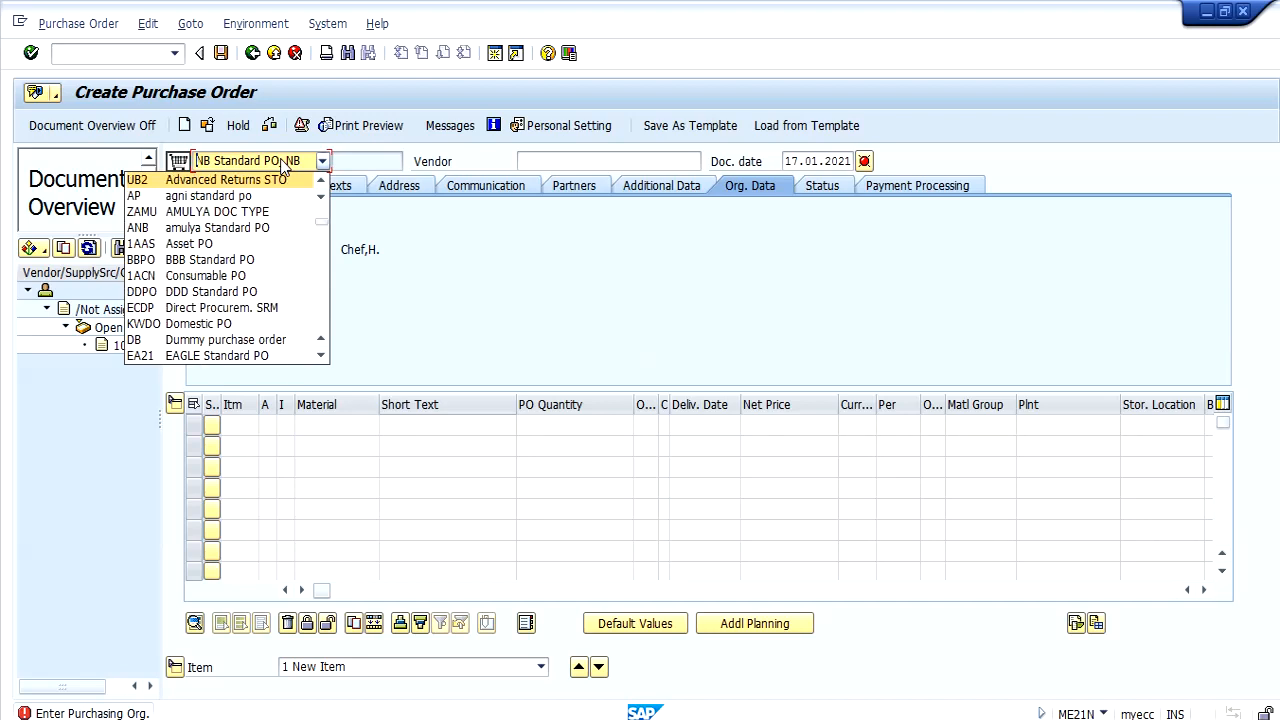
{"action": "key", "text": "Up"}
{"action": "key", "text": "Return"}
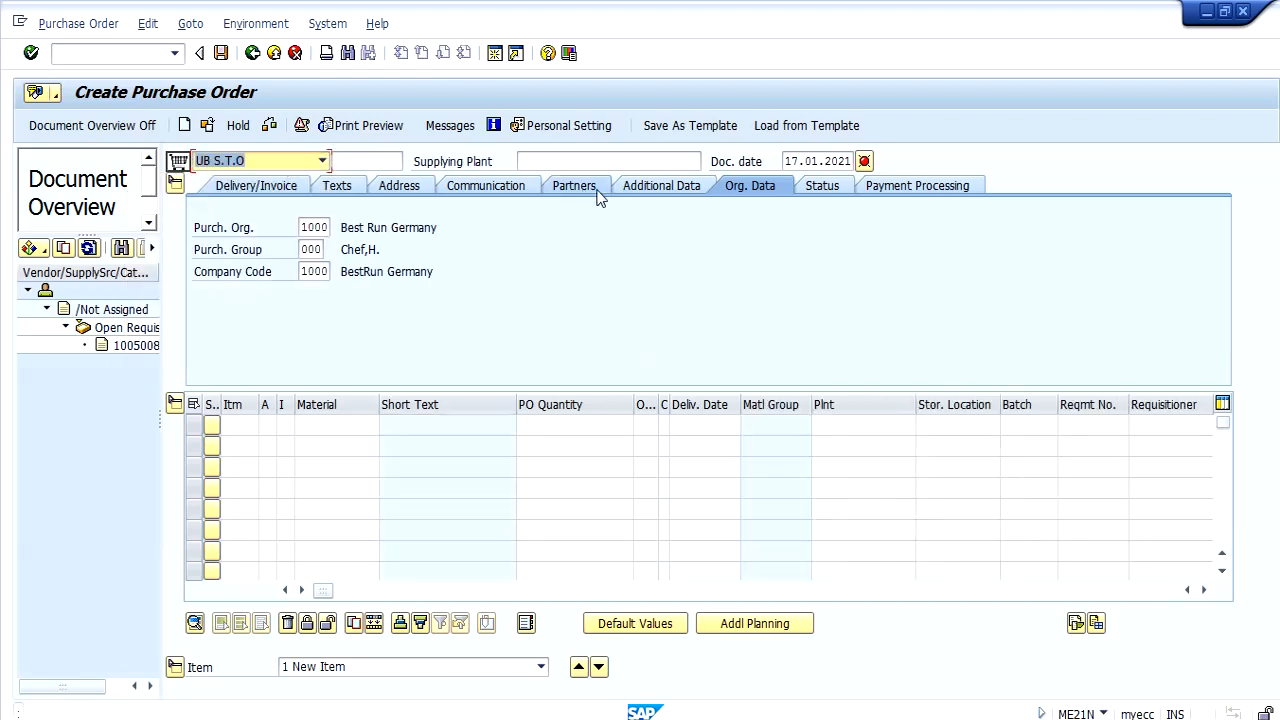
Set the supplying plant to 1100 and adopt the open purchase requisition from the document overview as the order item.
{"action": "left_click", "coordinate": [588, 163]}
{"action": "type", "text": "1100"}
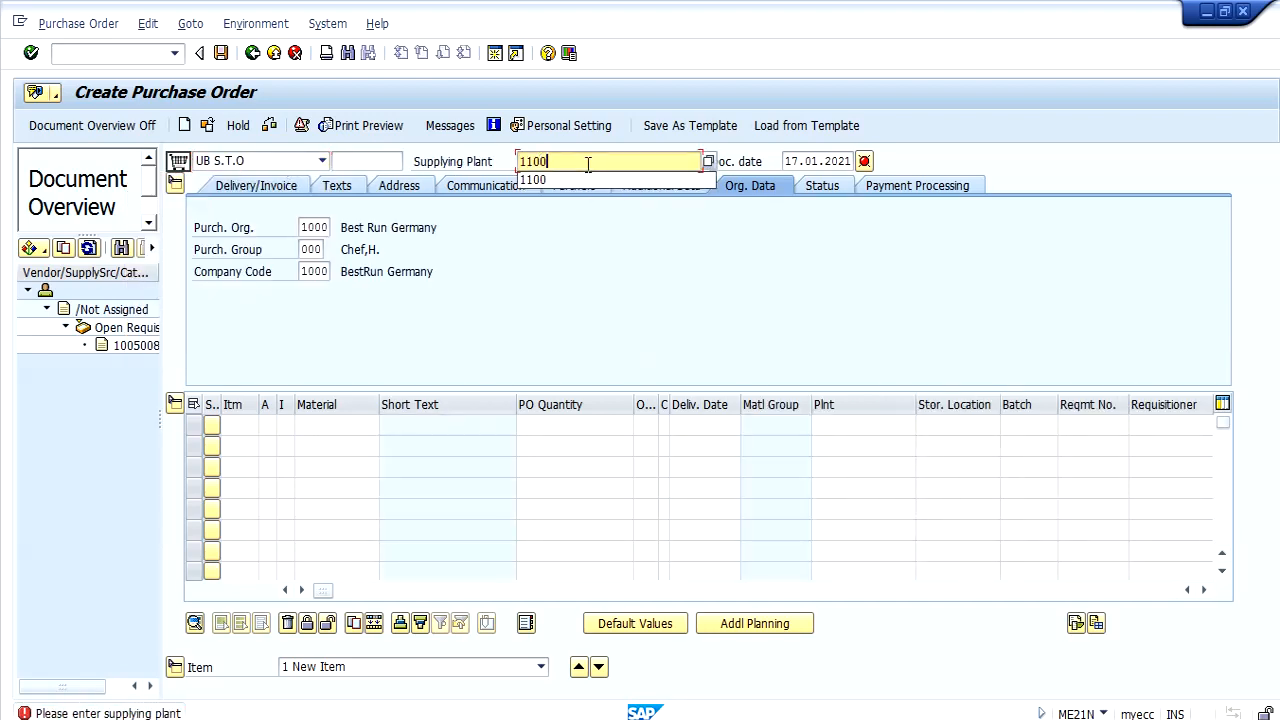
{"action": "key", "text": "Return"}
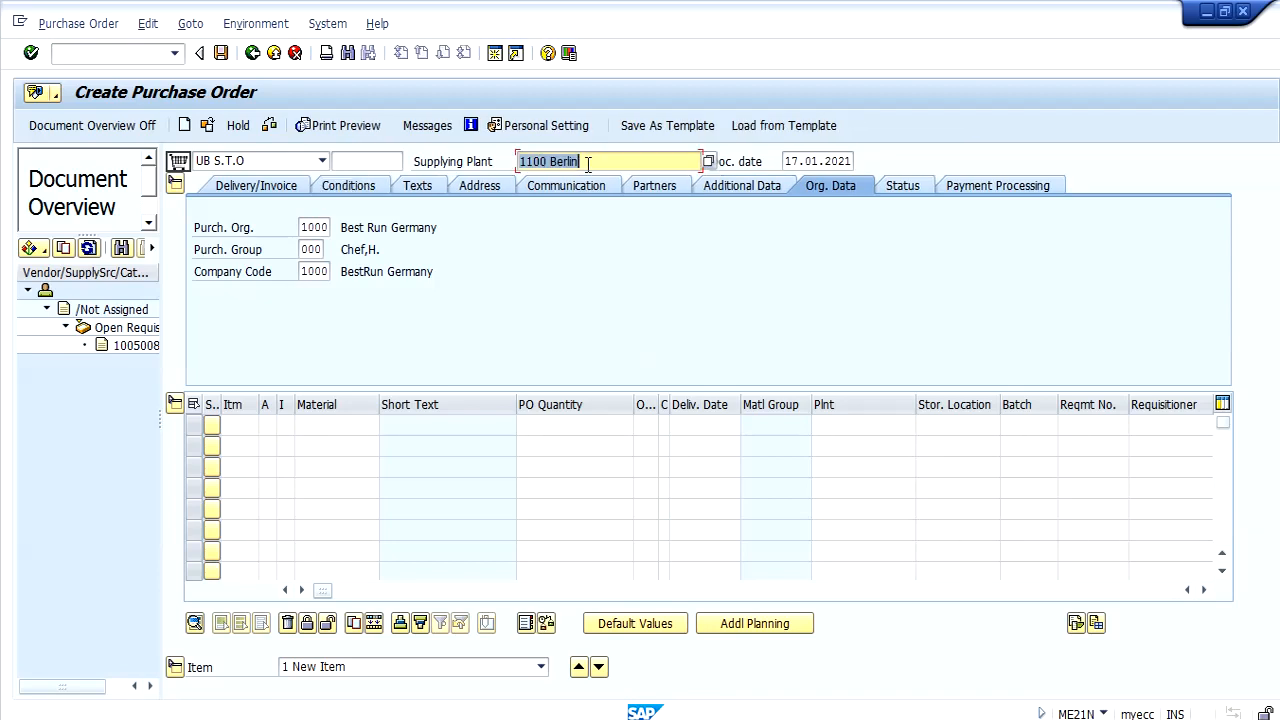
{"action": "left_click_drag", "start_coordinate": [122, 345], "coordinate": [179, 165]}
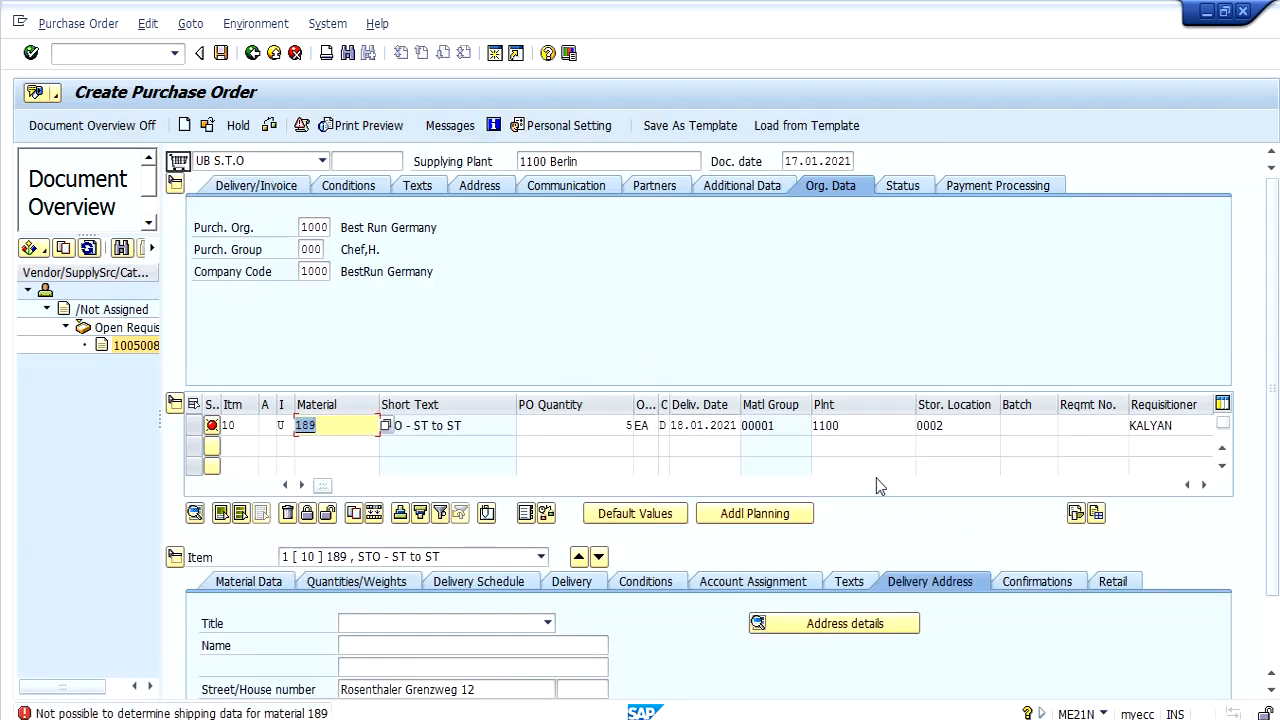
Set the issuing storage location of item 10 to 0001.
{"action": "left_click", "coordinate": [814, 486]}
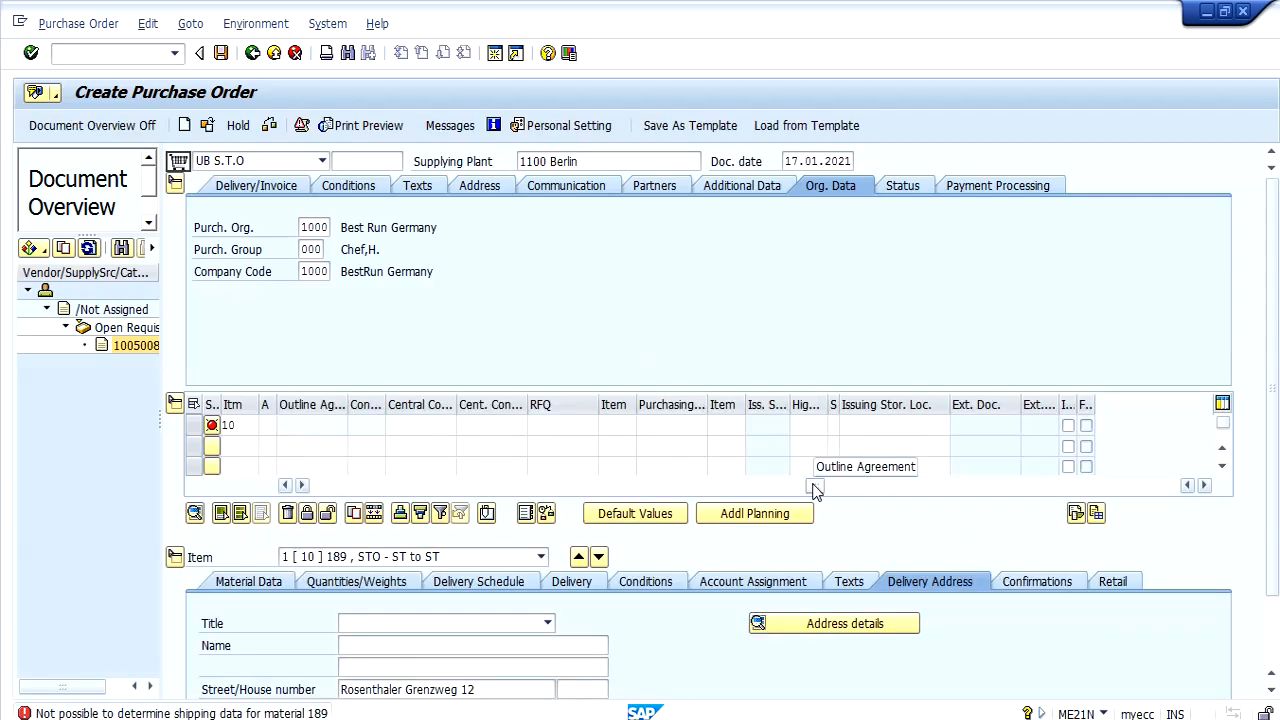
{"action": "left_click", "coordinate": [878, 428]}
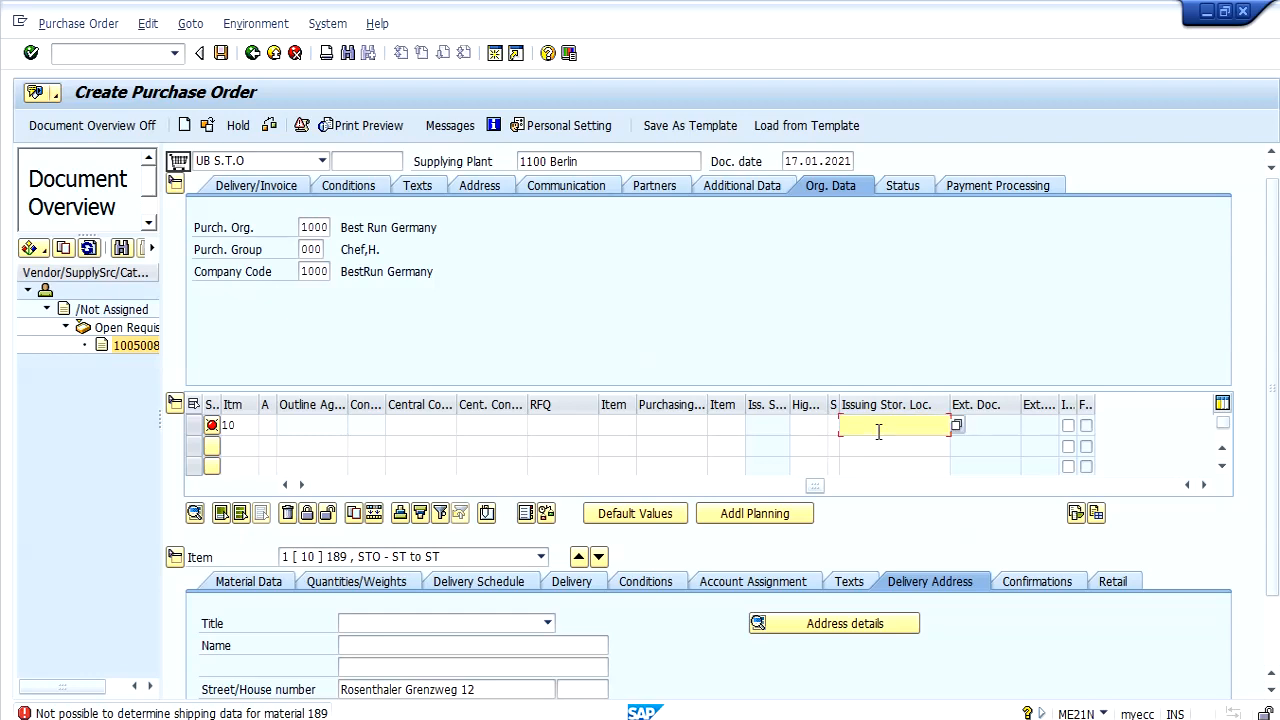
{"action": "type", "text": "0001"}
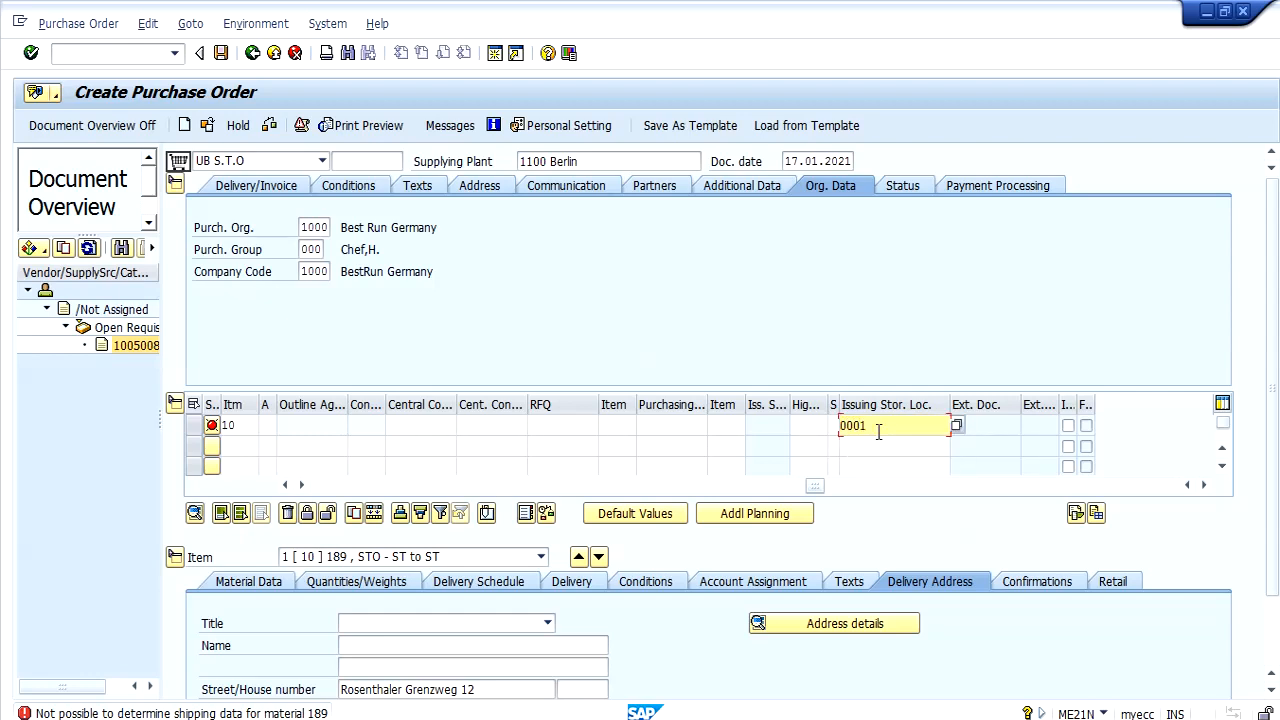
{"action": "key", "text": "Return"}
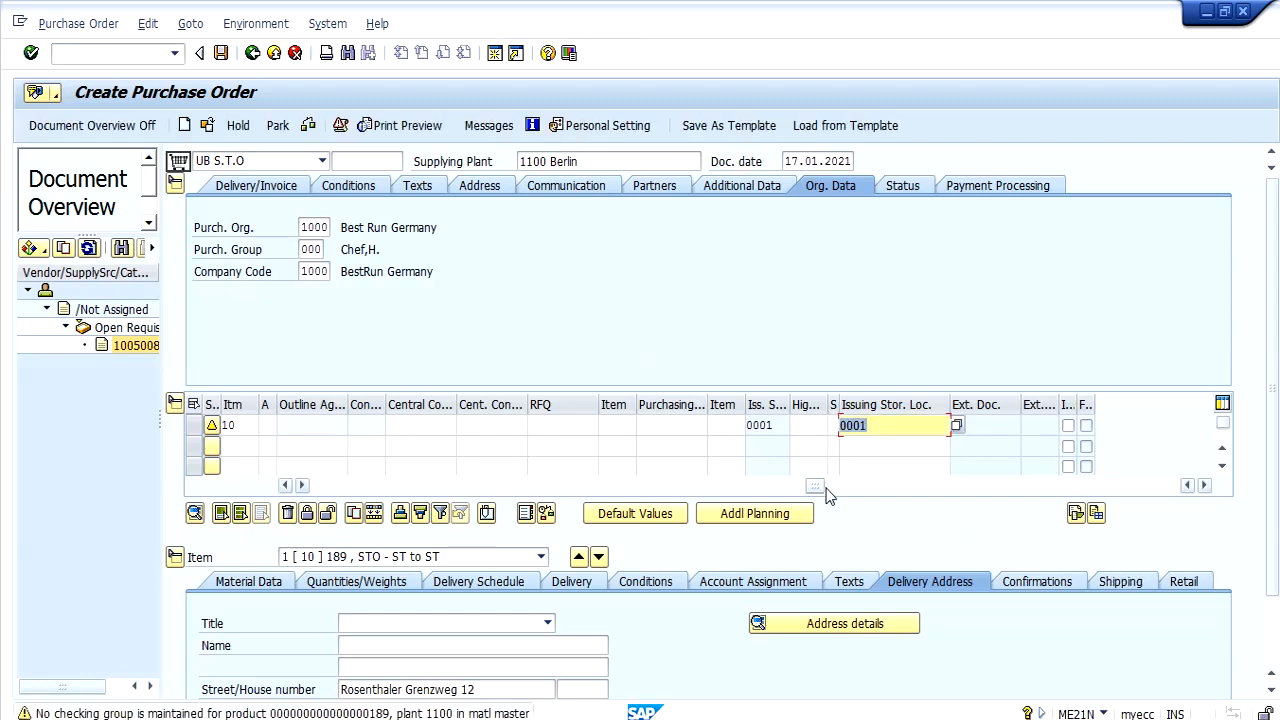
Review the shipping data of item 10 and save the stock transport order, accepting the system messages.
{"action": "left_click_drag", "start_coordinate": [821, 487], "coordinate": [311, 486]}
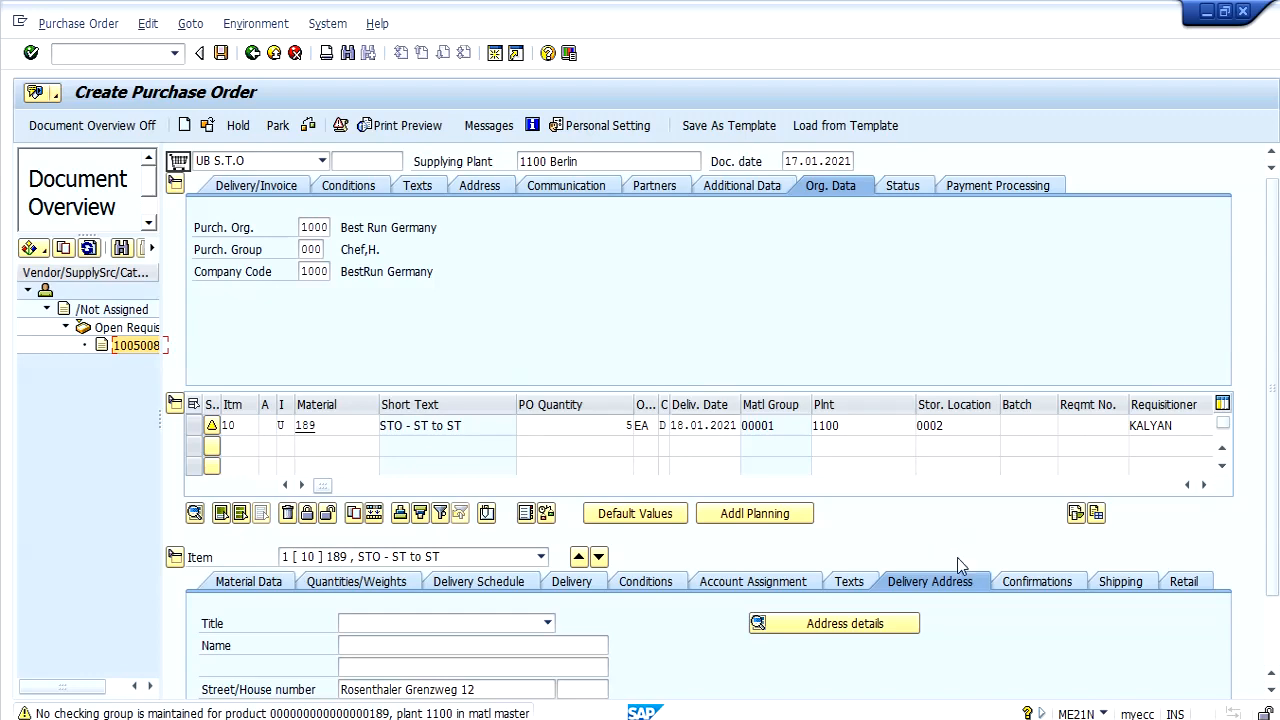
{"action": "left_click", "coordinate": [1121, 582]}
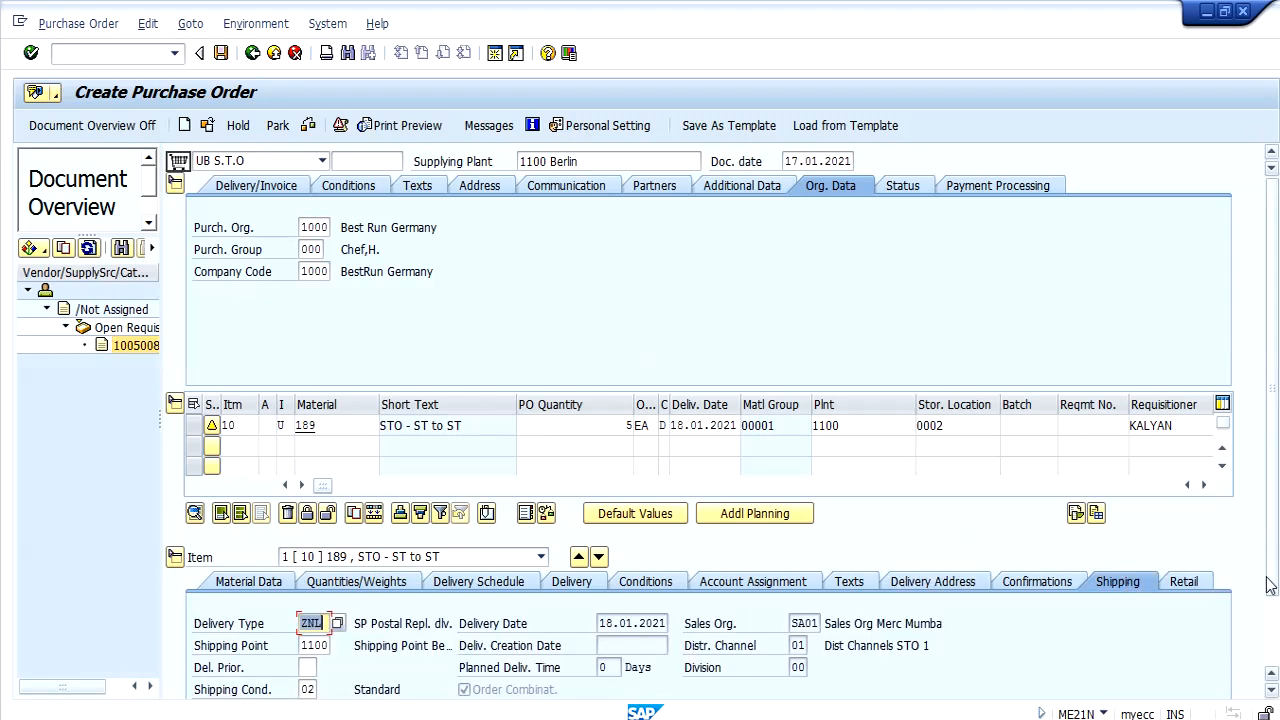
{"action": "scroll", "coordinate": [1270, 585], "scroll_direction": "down", "scroll_amount": 2}
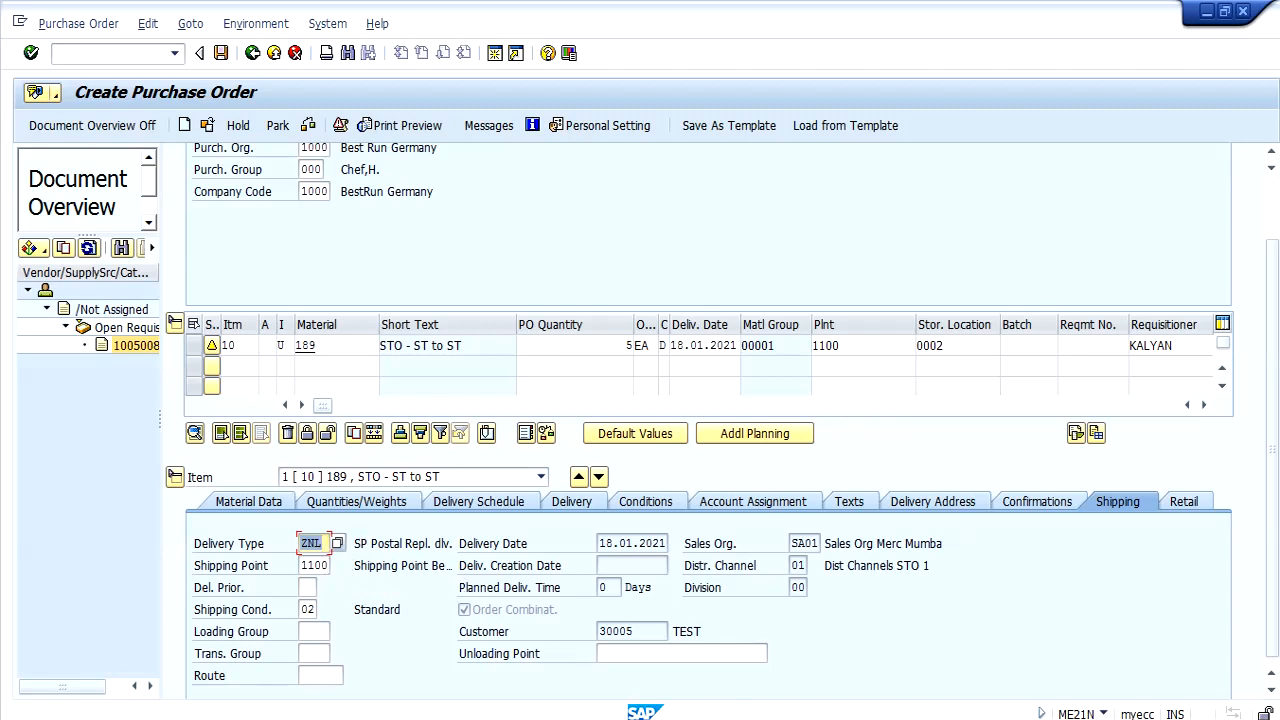
{"action": "left_click", "coordinate": [1271, 201]}
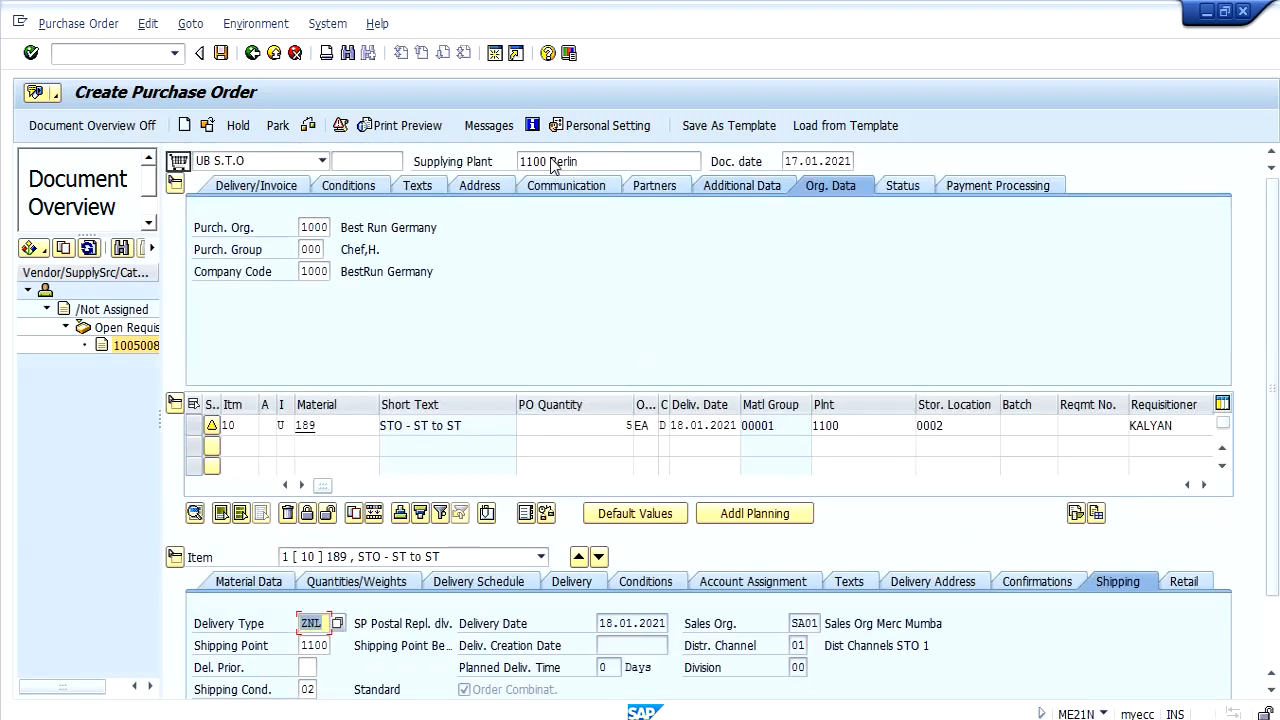
{"action": "left_click", "coordinate": [222, 55]}
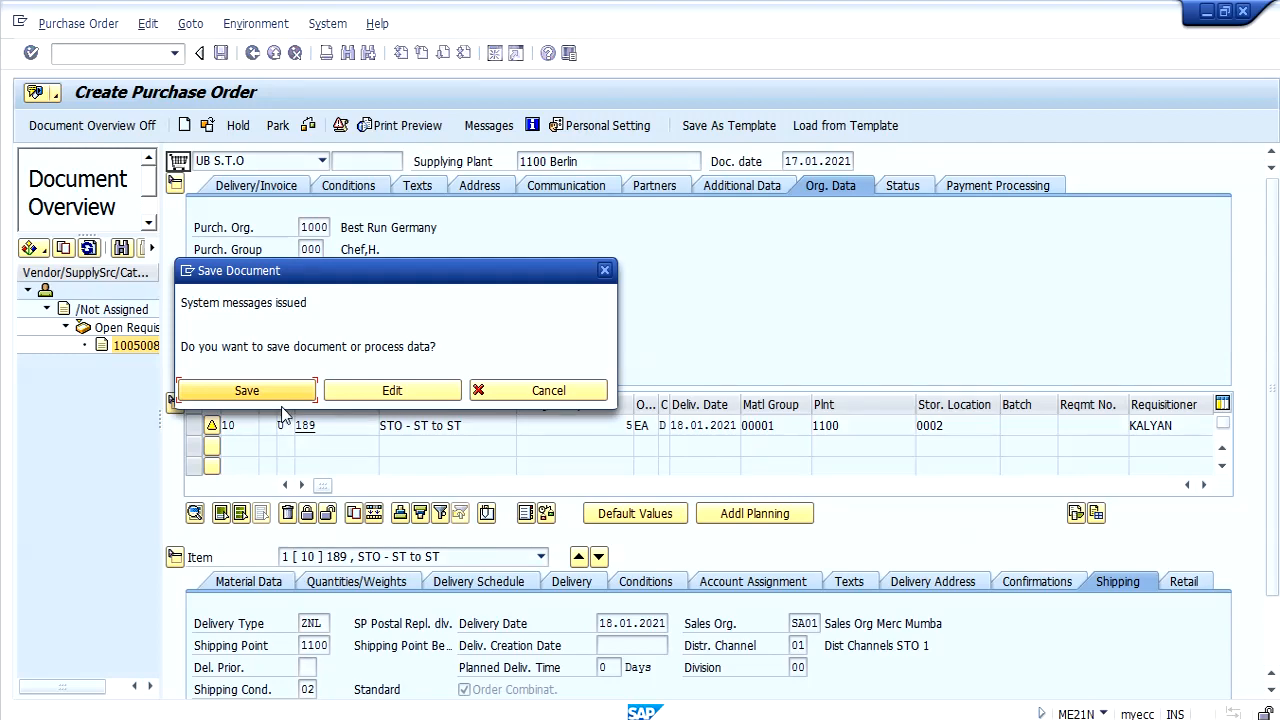
{"action": "left_click", "coordinate": [280, 392]}
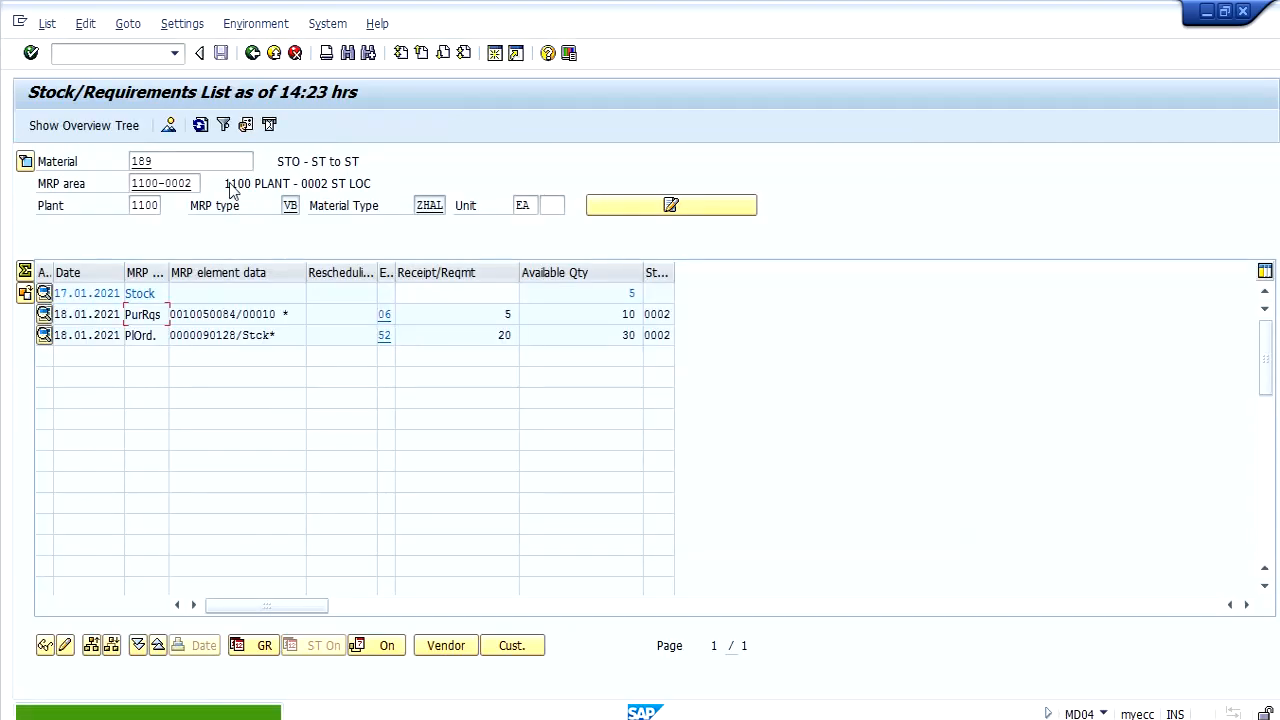
Refresh the stock/requirements list and copy the new purchase order's number from the MRP element data.
{"action": "left_click", "coordinate": [200, 124]}
{"action": "left_click", "coordinate": [232, 314]}
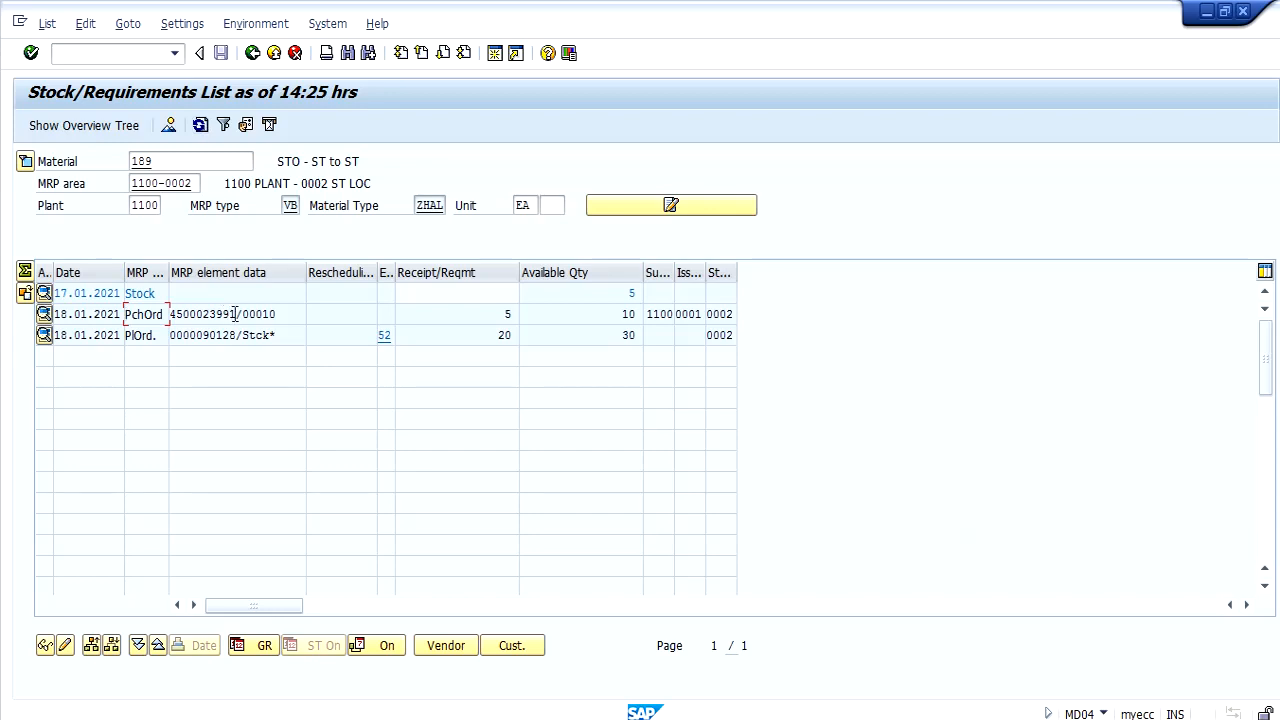
{"action": "left_click_drag", "start_coordinate": [236, 314], "coordinate": [169, 317]}
{"action": "key", "text": "ctrl+c"}
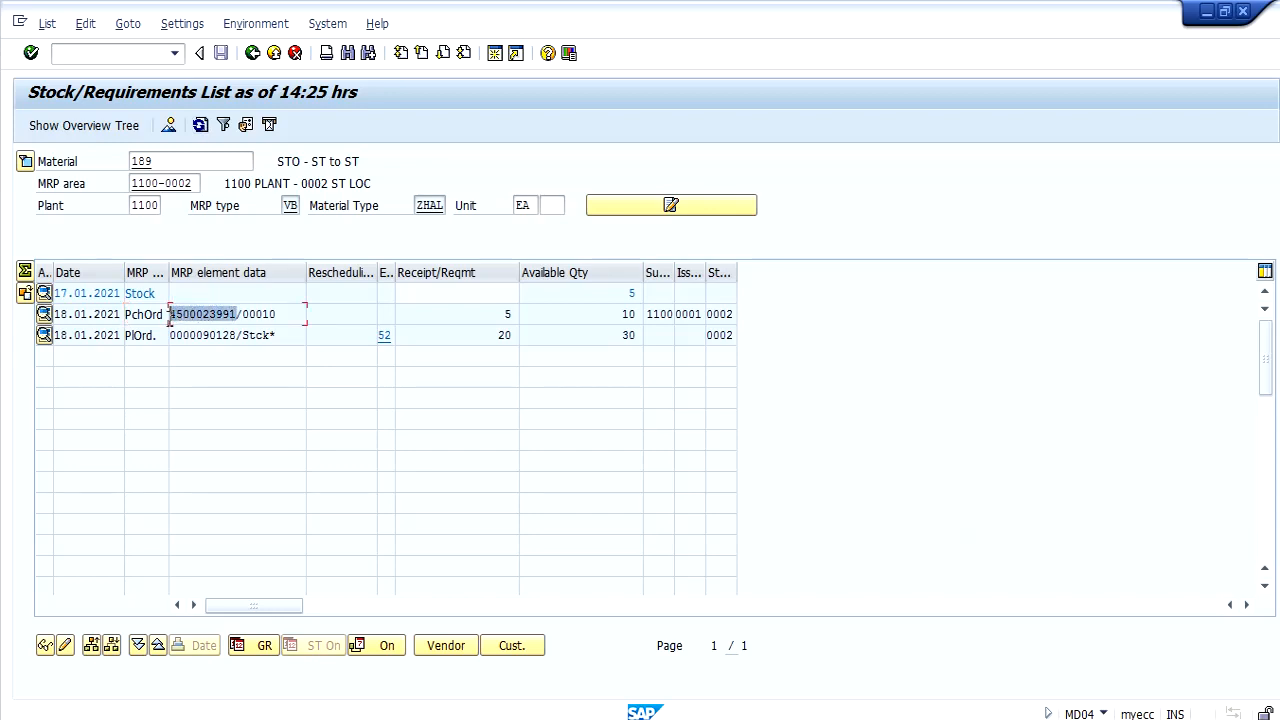
{"action": "left_click", "coordinate": [169, 317]}
Open transaction VL10B in a new session.
{"action": "left_click", "coordinate": [142, 57]}
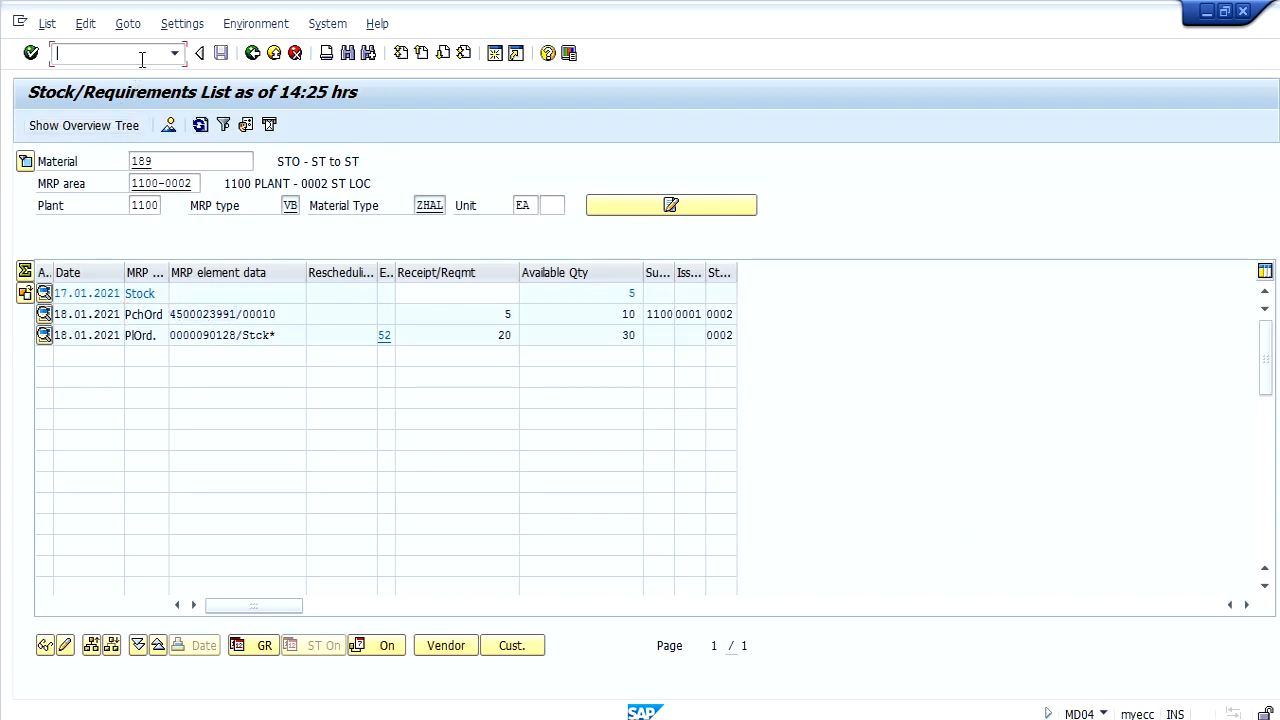
{"action": "type", "text": "/OV"}
{"action": "type", "text": "L10B"}
{"action": "key", "text": "Return"}
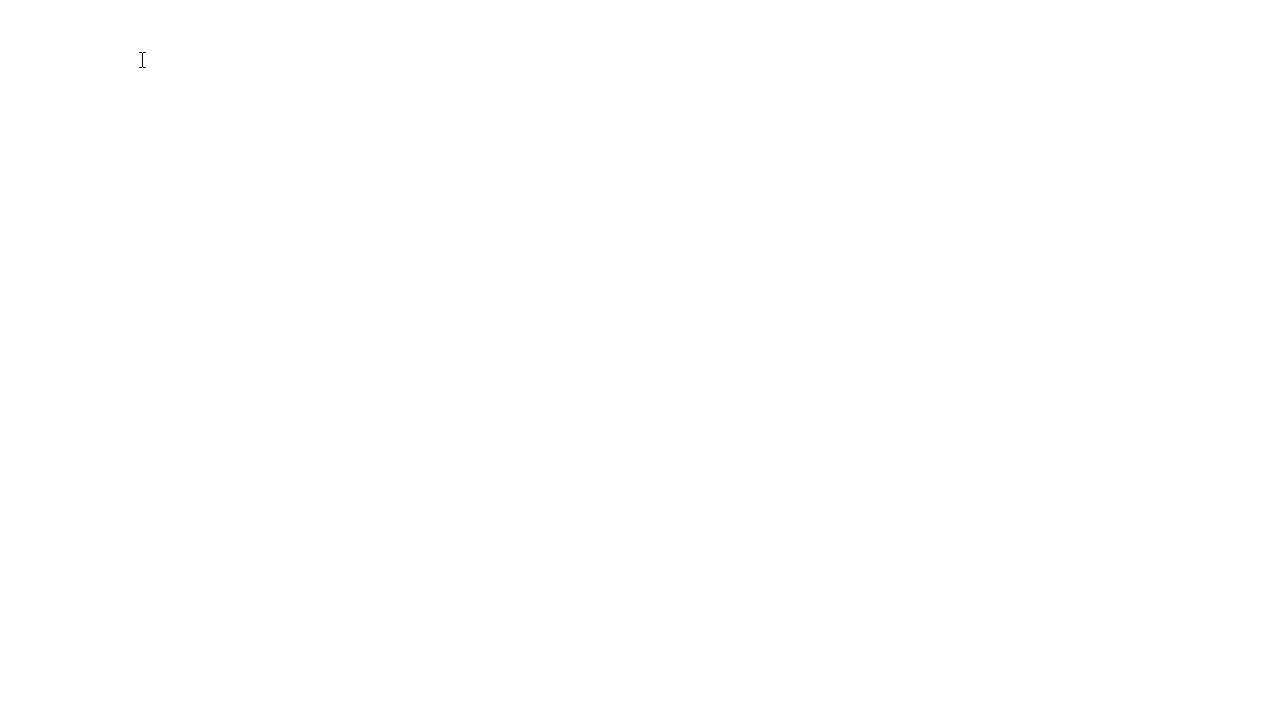
Clear the end of the delivery creation date range and enter the copied purchase order number as the purchasing document.
{"action": "key", "text": "Down"}
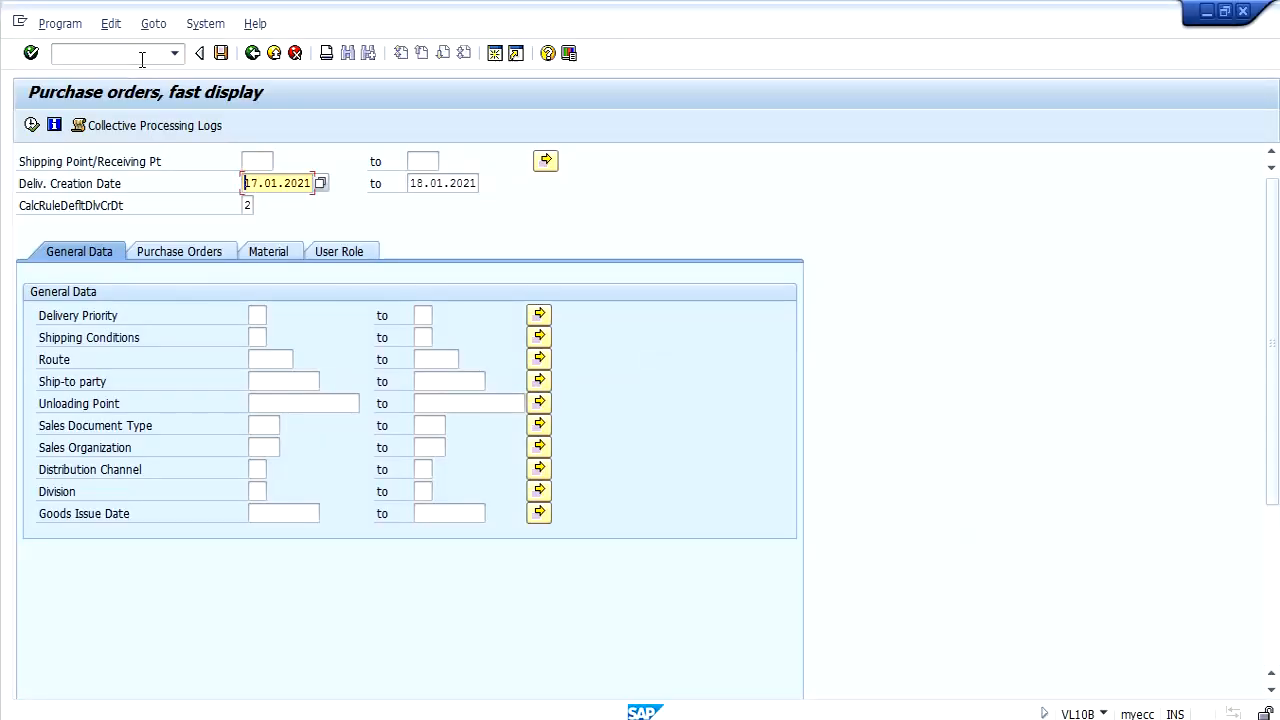
{"action": "key", "text": "shift+End"}
{"action": "left_click", "coordinate": [186, 251]}
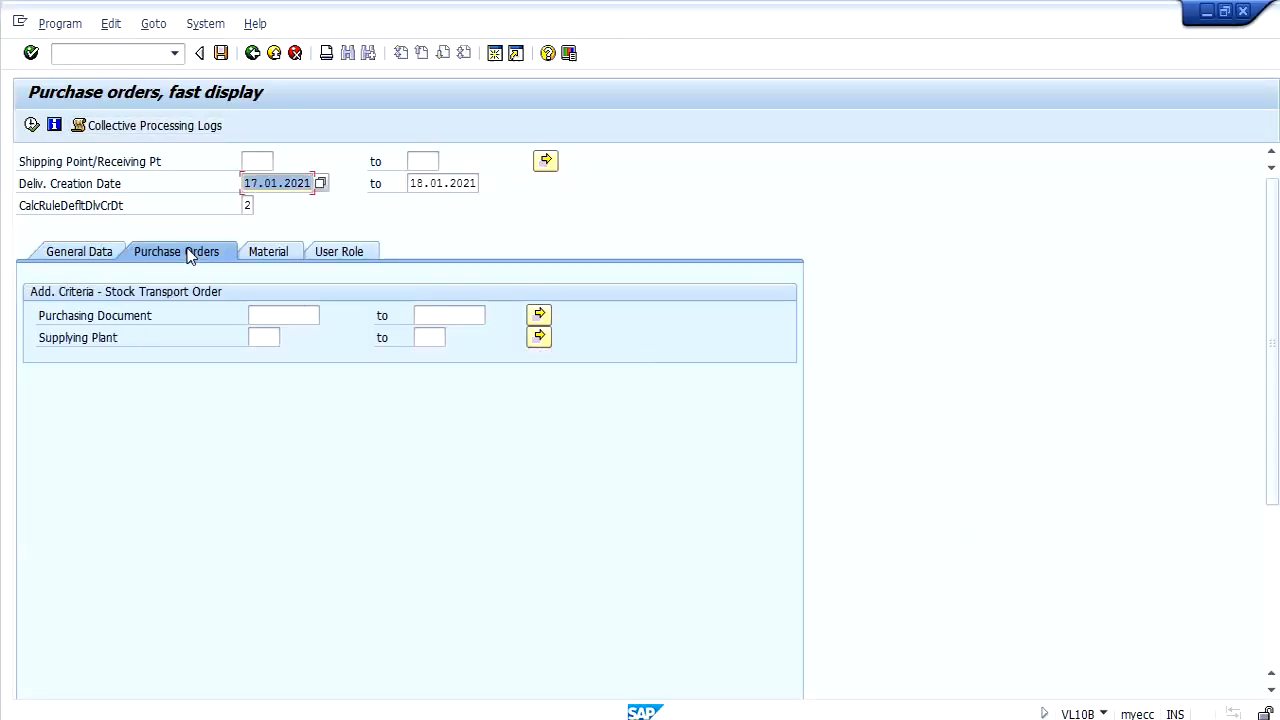
{"action": "key", "text": "Delete"}
{"action": "left_click", "coordinate": [248, 202]}
{"action": "key", "text": "Tab"}
{"action": "key", "text": "Delete"}
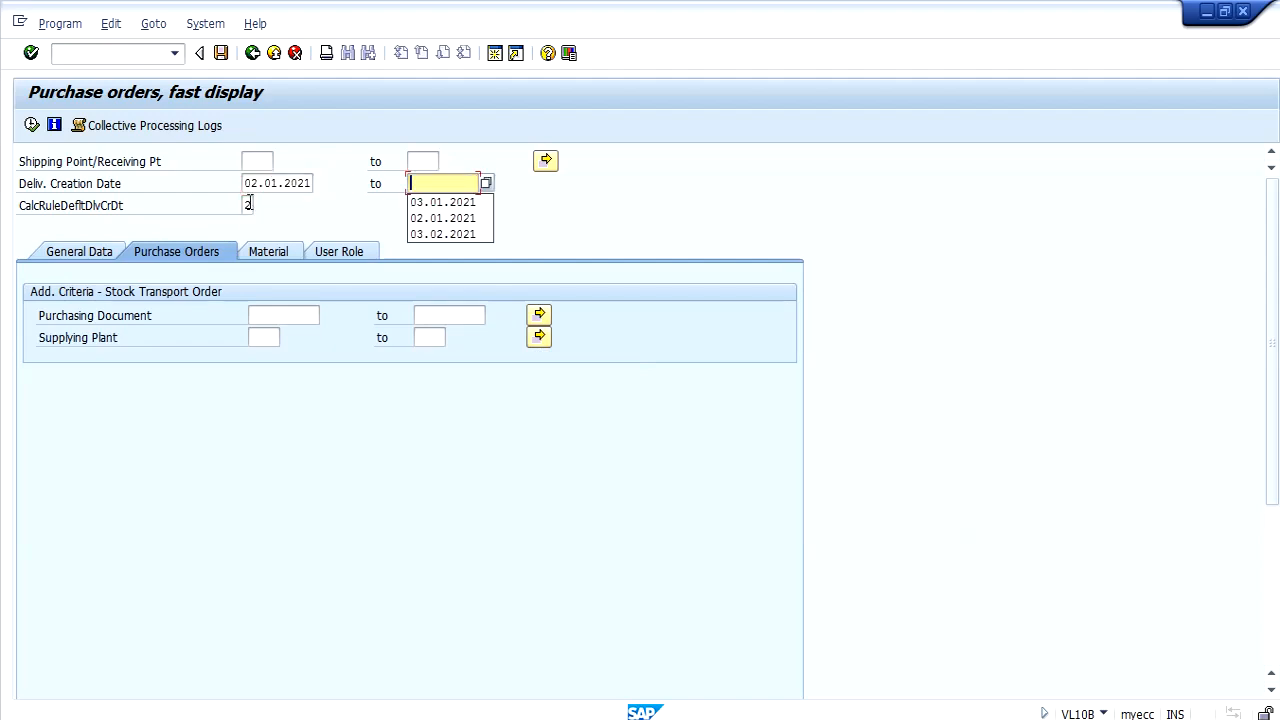
{"action": "left_click", "coordinate": [279, 313]}
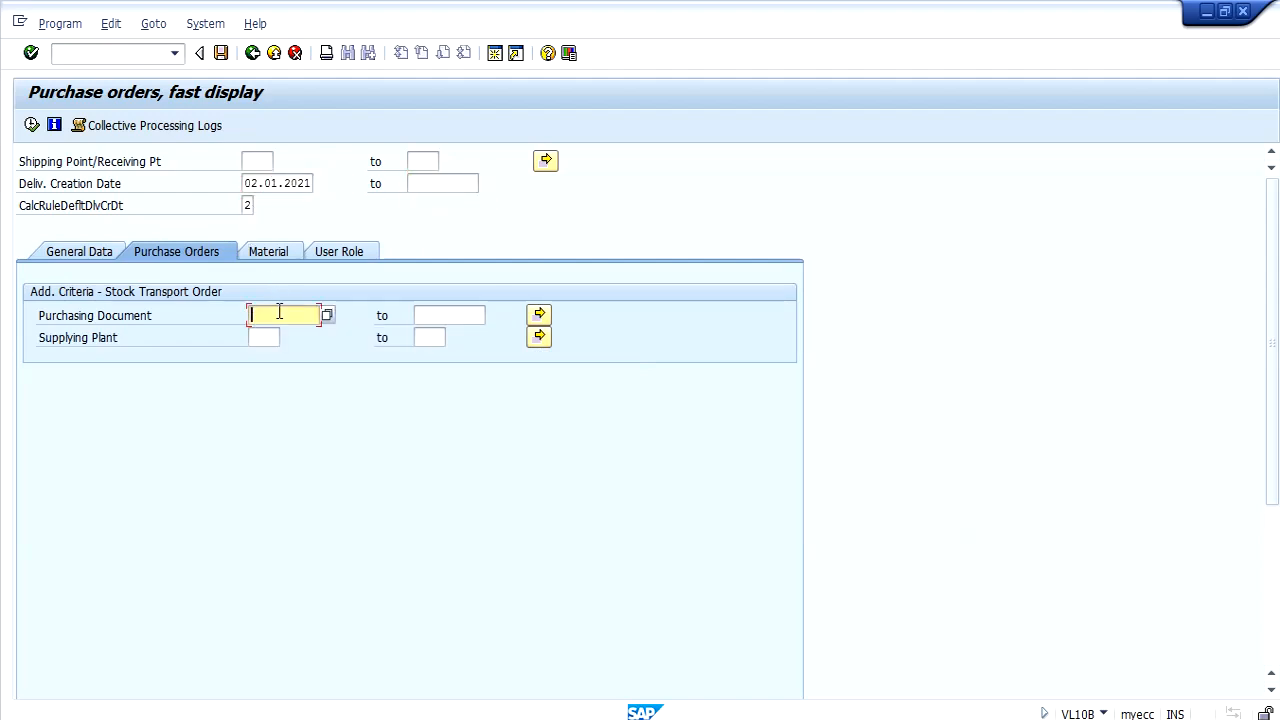
{"action": "key", "text": "ctrl+v"}
Clear the start of the delivery creation date range and execute the selection of purchase orders due for shipping.
{"action": "left_click", "coordinate": [274, 182]}
{"action": "double_click", "coordinate": [274, 182]}
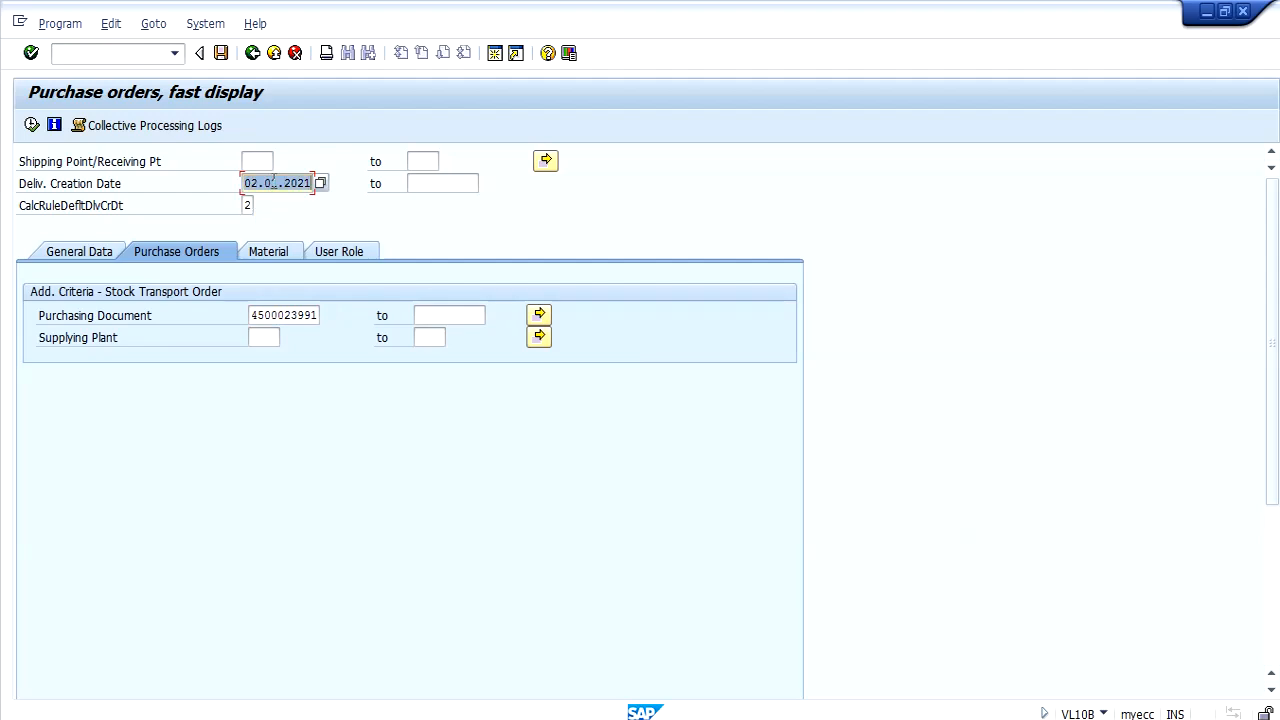
{"action": "key", "text": "Delete"}
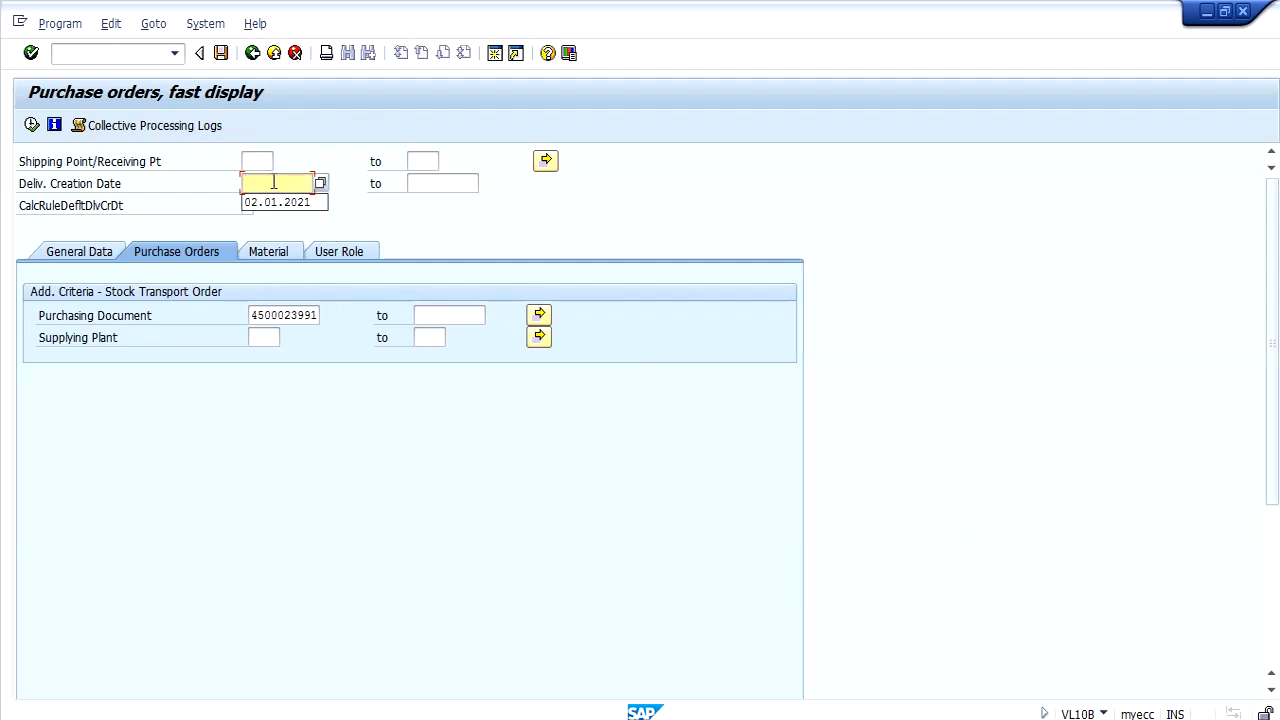
{"action": "left_click", "coordinate": [31, 125]}
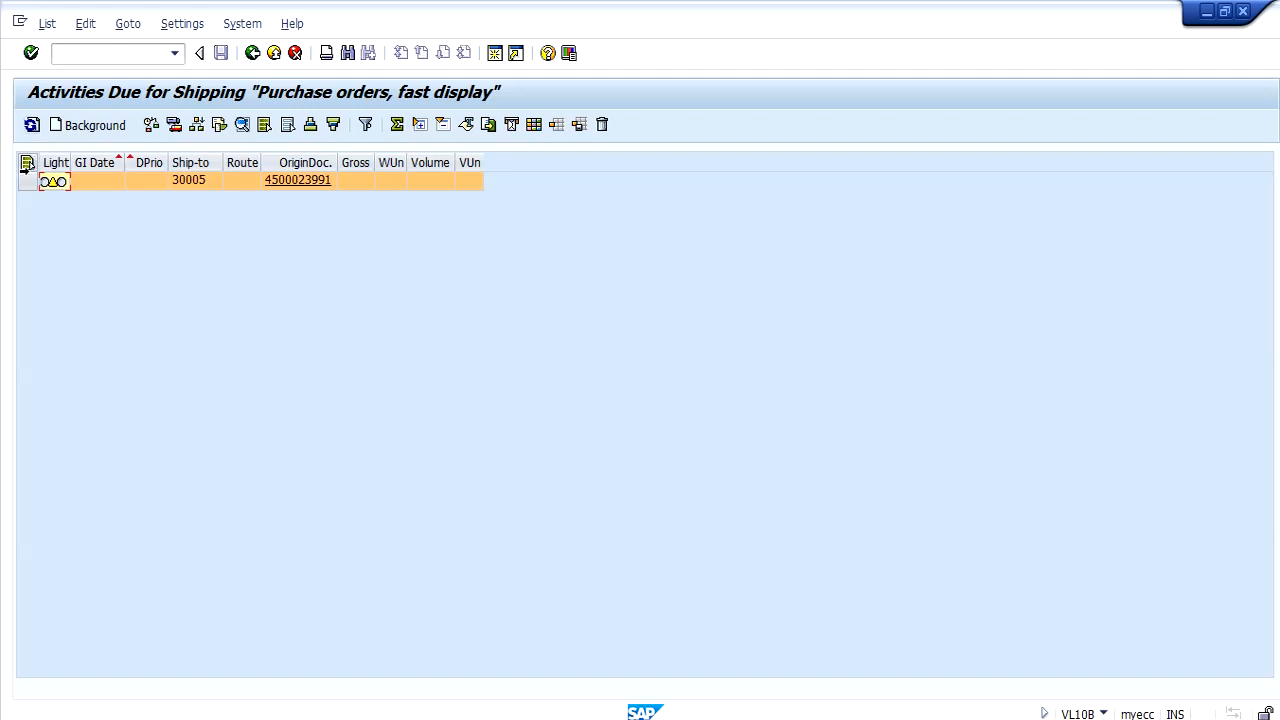
Create the delivery for the listed purchase order in the background and display the documents of its creation log group.
{"action": "left_click", "coordinate": [22, 175]}
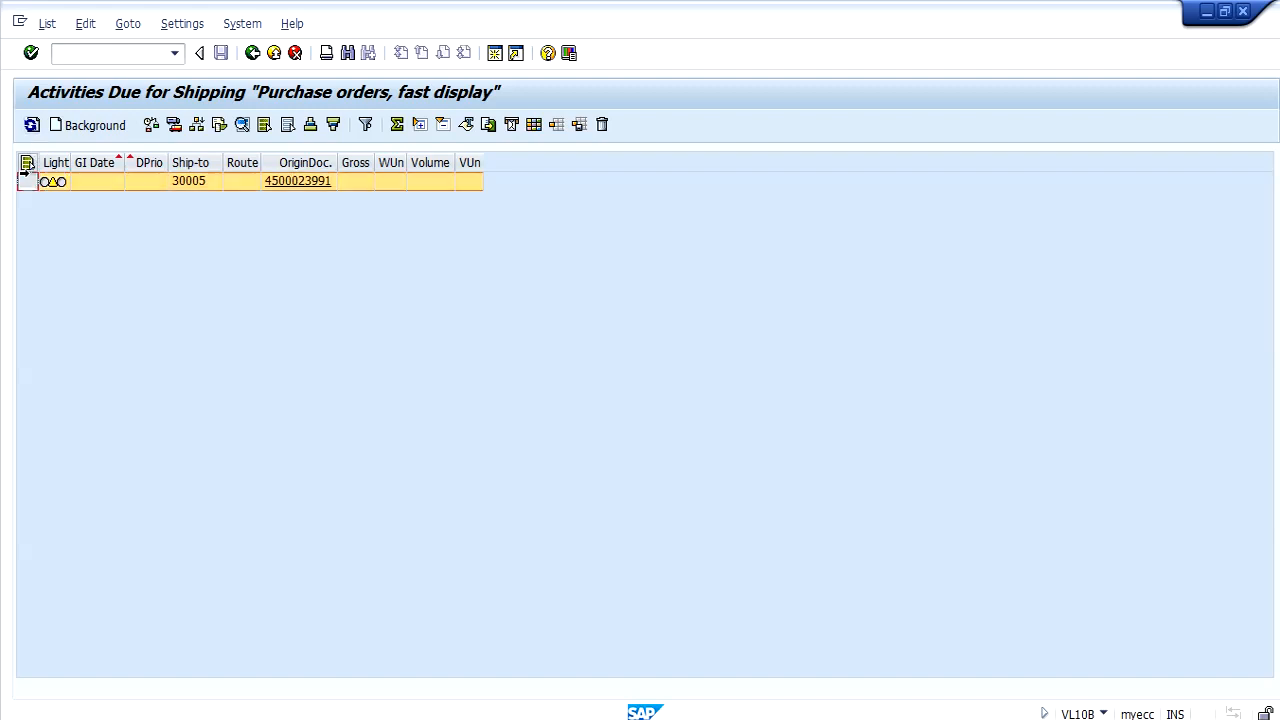
{"action": "left_click", "coordinate": [73, 132]}
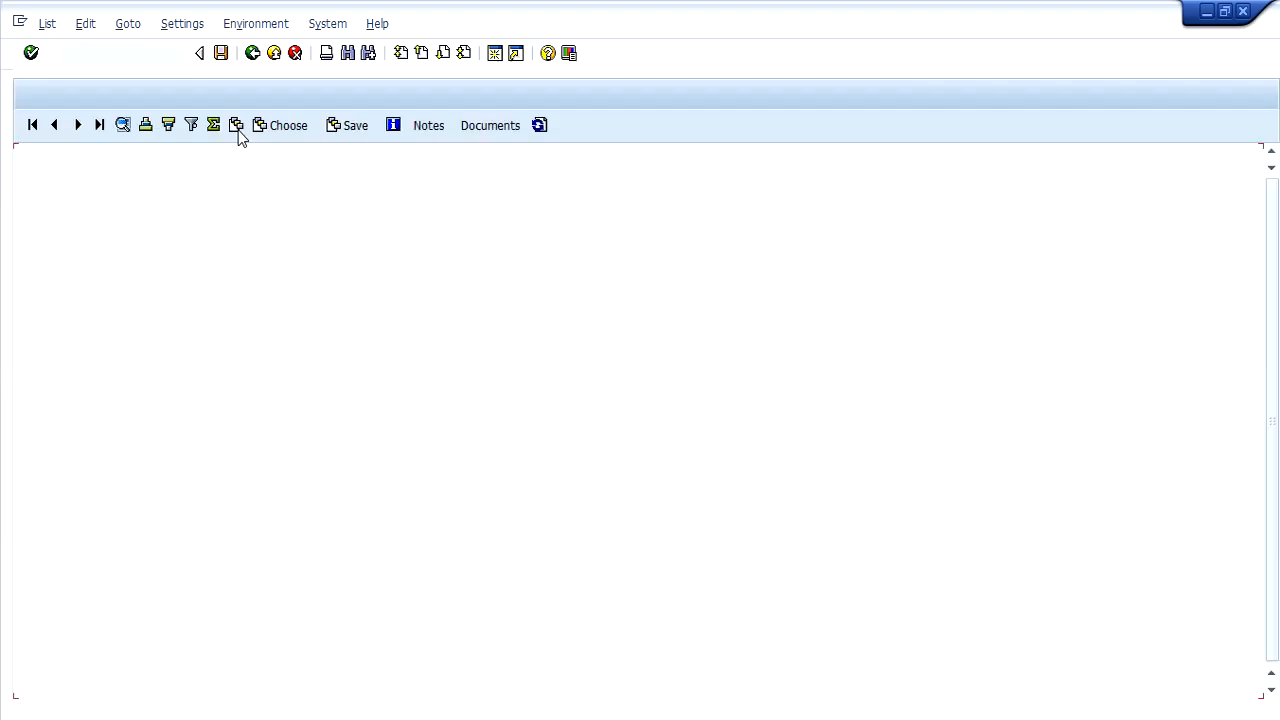
{"action": "left_click", "coordinate": [46, 208]}
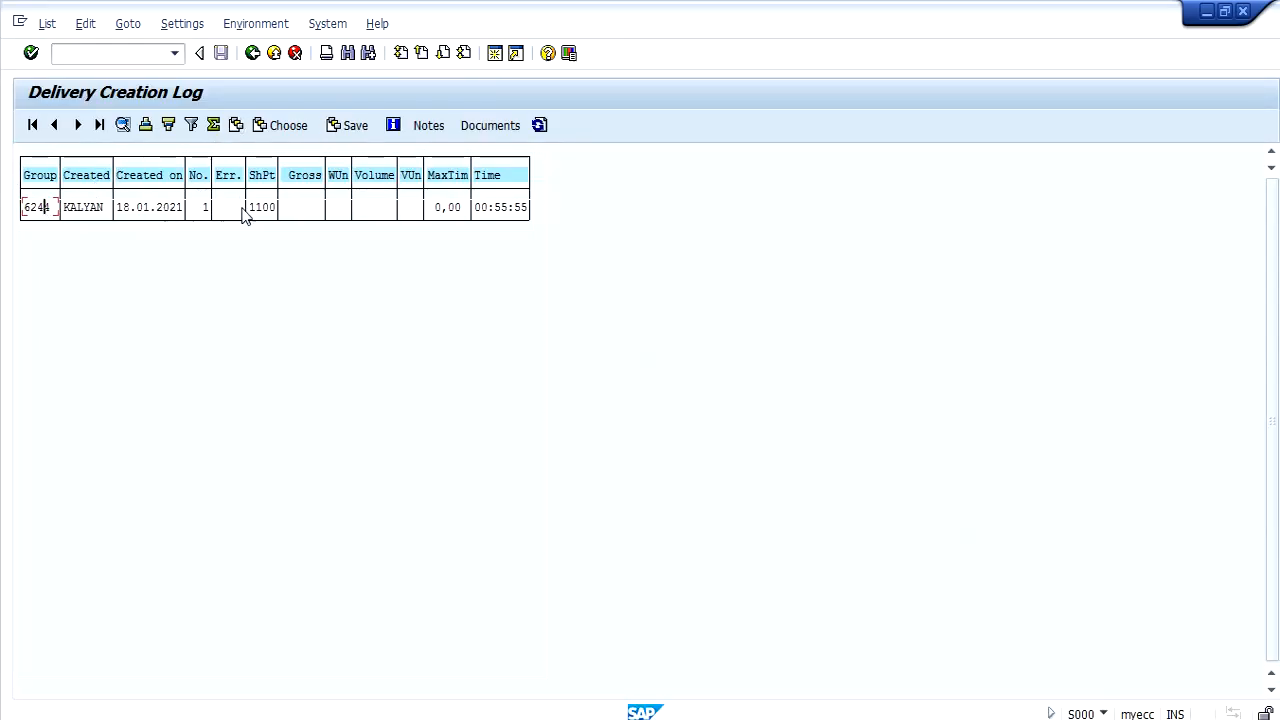
{"action": "left_click", "coordinate": [482, 128]}
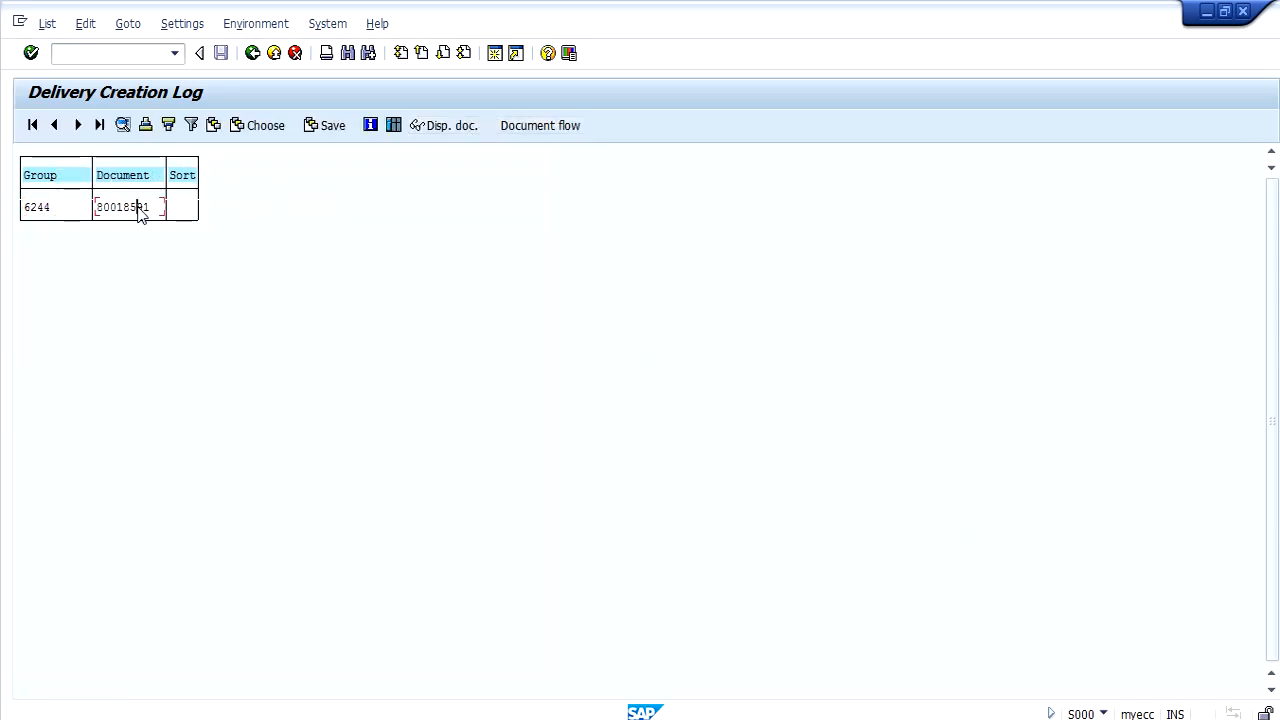
Copy the delivery document number from the log and open that outbound delivery for change in transaction VL02N.
{"action": "key", "text": "ctrl+y"}
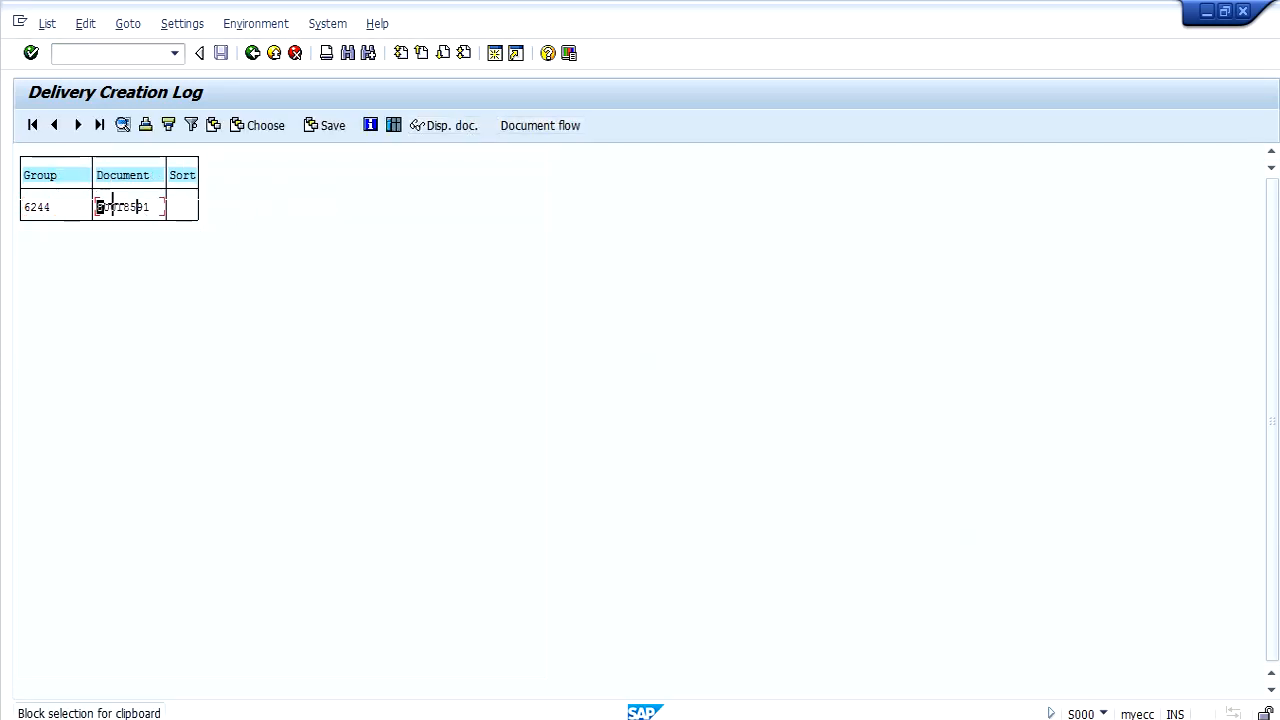
{"action": "left_click_drag", "start_coordinate": [98, 206], "coordinate": [147, 207]}
{"action": "key", "text": "ctrl+c"}
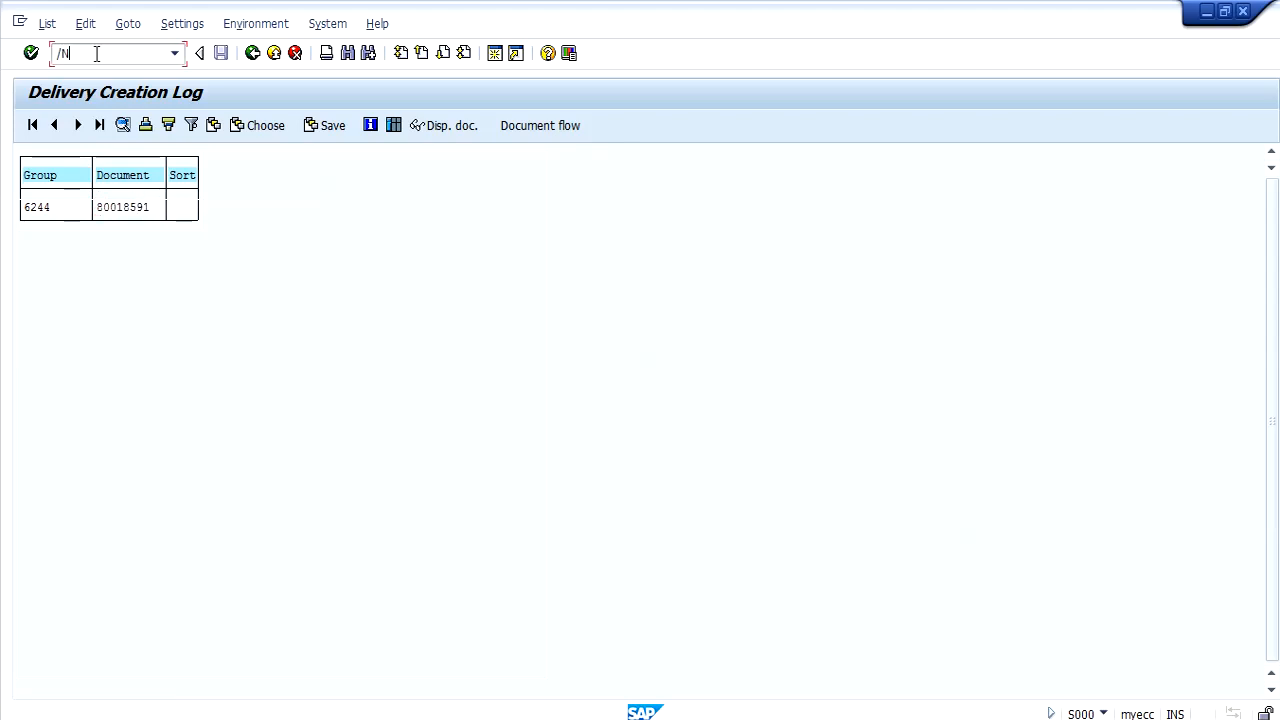
{"action": "key", "text": "Return"}
{"action": "key", "text": "ctrl+v"}
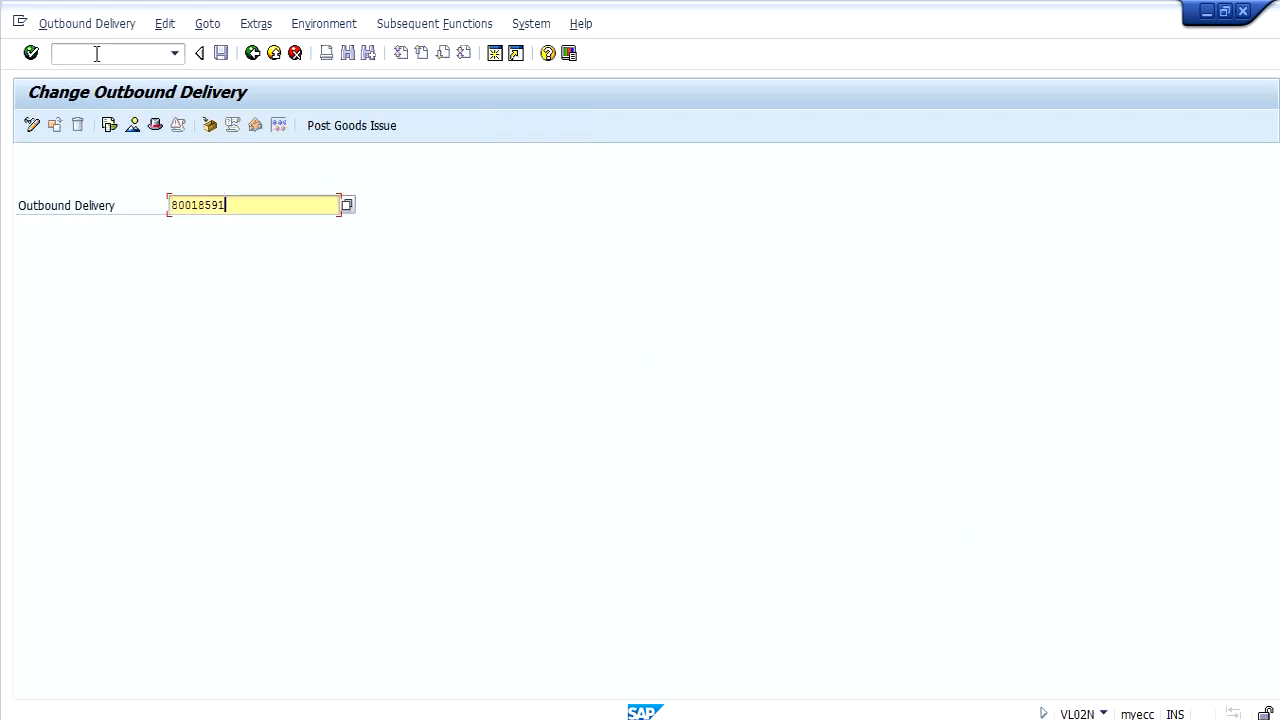
{"action": "key", "text": "Return"}
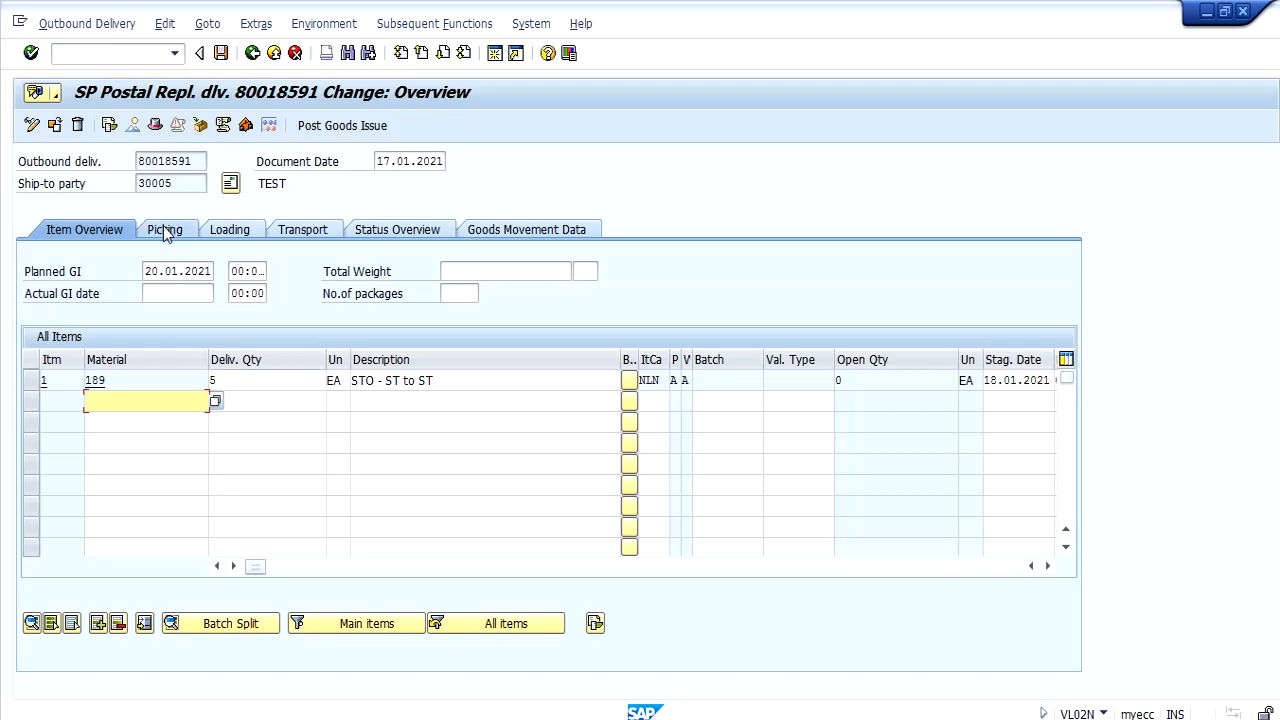
Examine the delivery's picking data, checking the delivery quantity and picked quantity of item 1.
{"action": "left_click", "coordinate": [165, 231]}
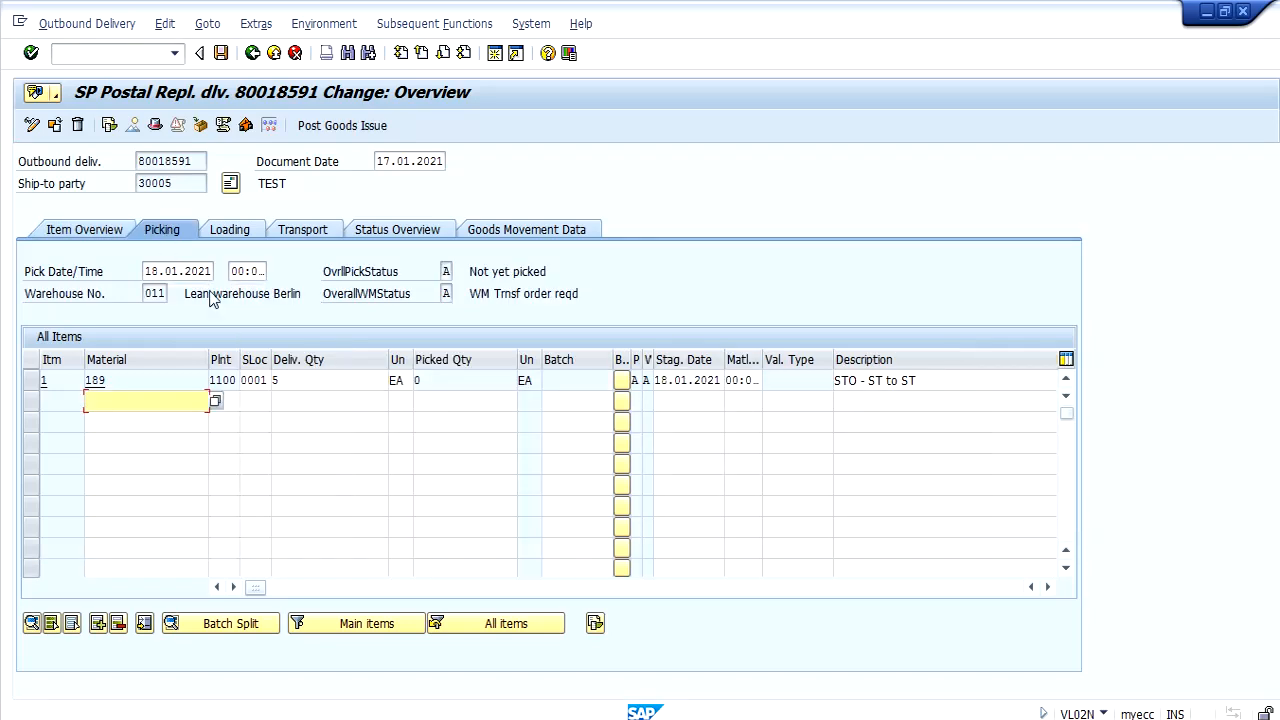
{"action": "left_click", "coordinate": [301, 379]}
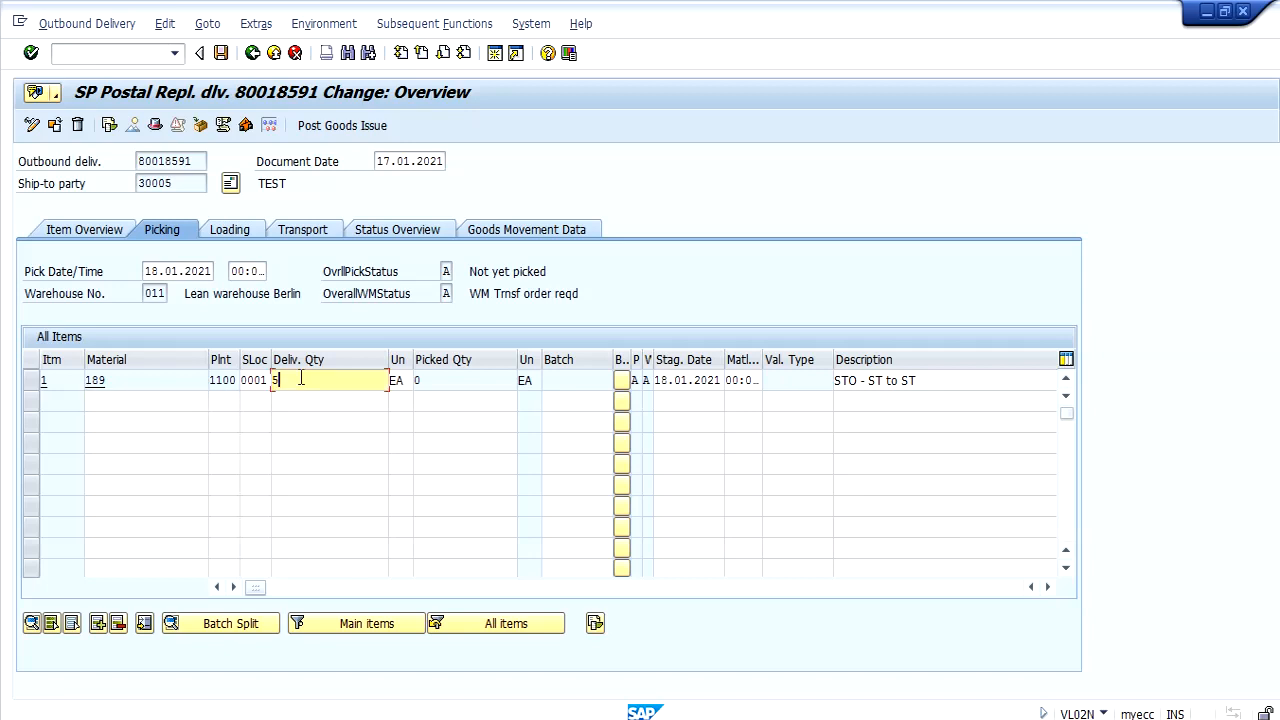
{"action": "left_click", "coordinate": [451, 382]}
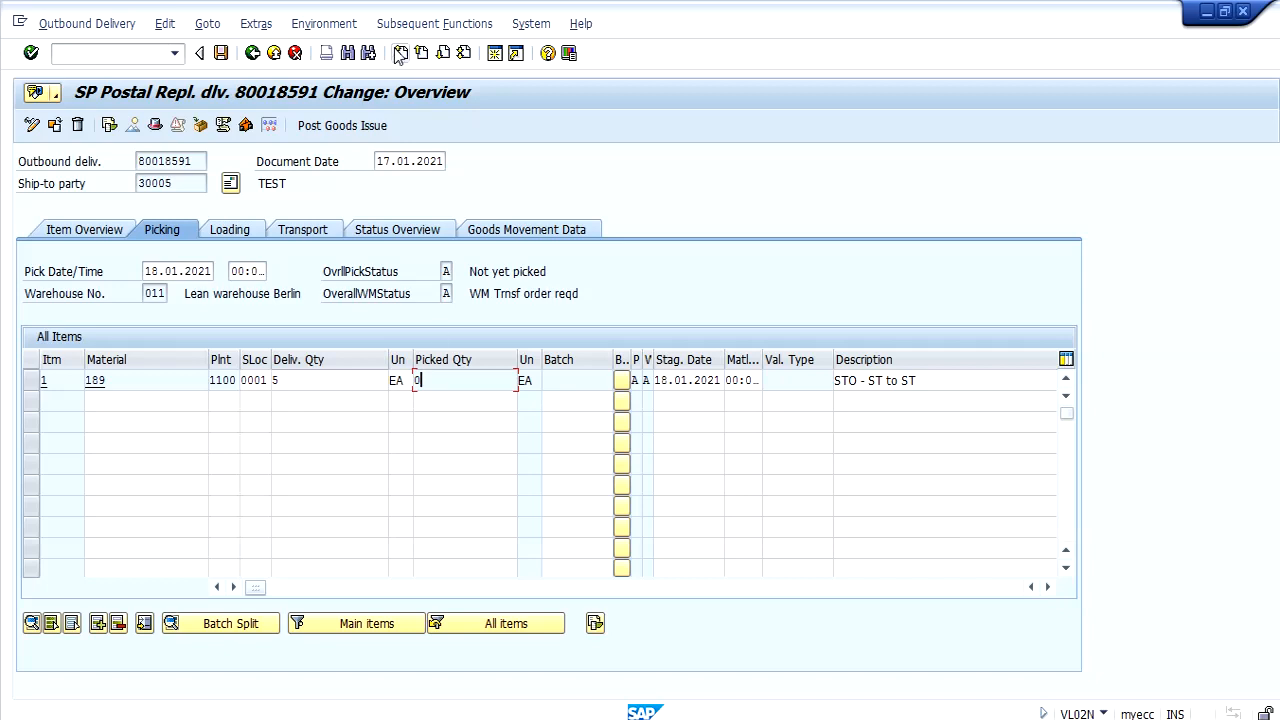
Create a transfer order from the outbound delivery, generate the transfer order item for material 189 and save it.
{"action": "left_click", "coordinate": [428, 28]}
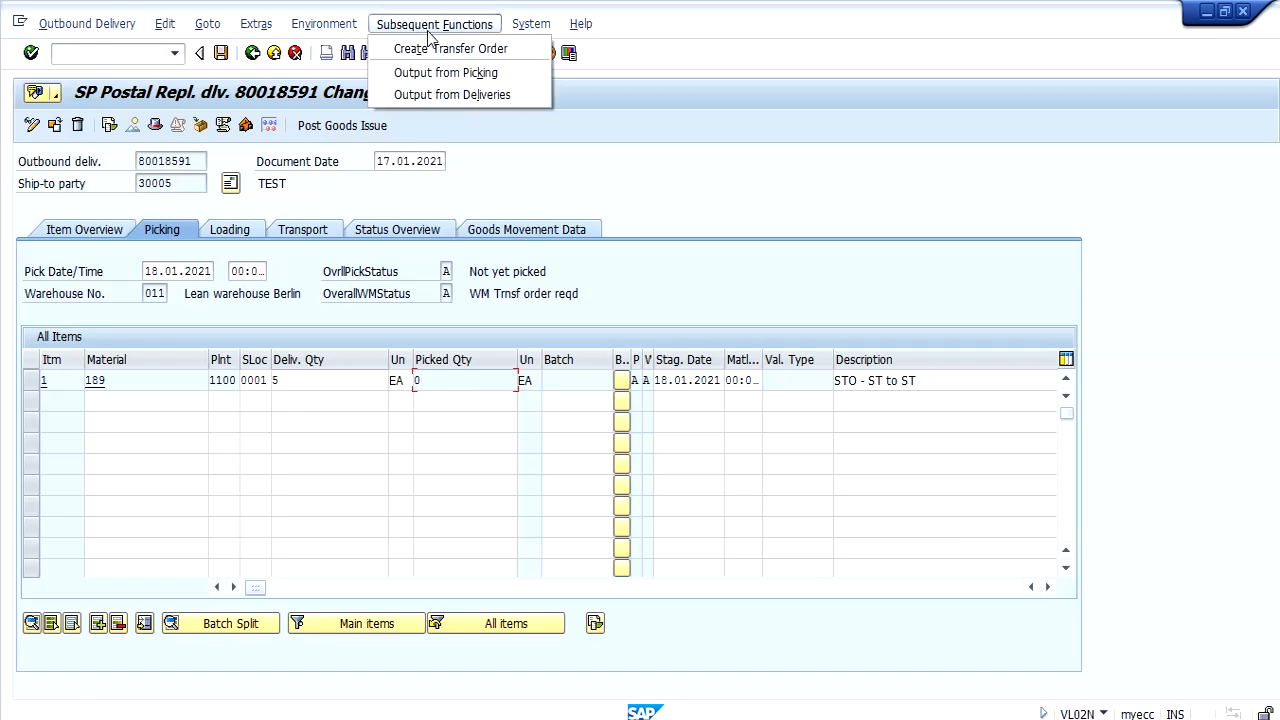
{"action": "left_click", "coordinate": [434, 50]}
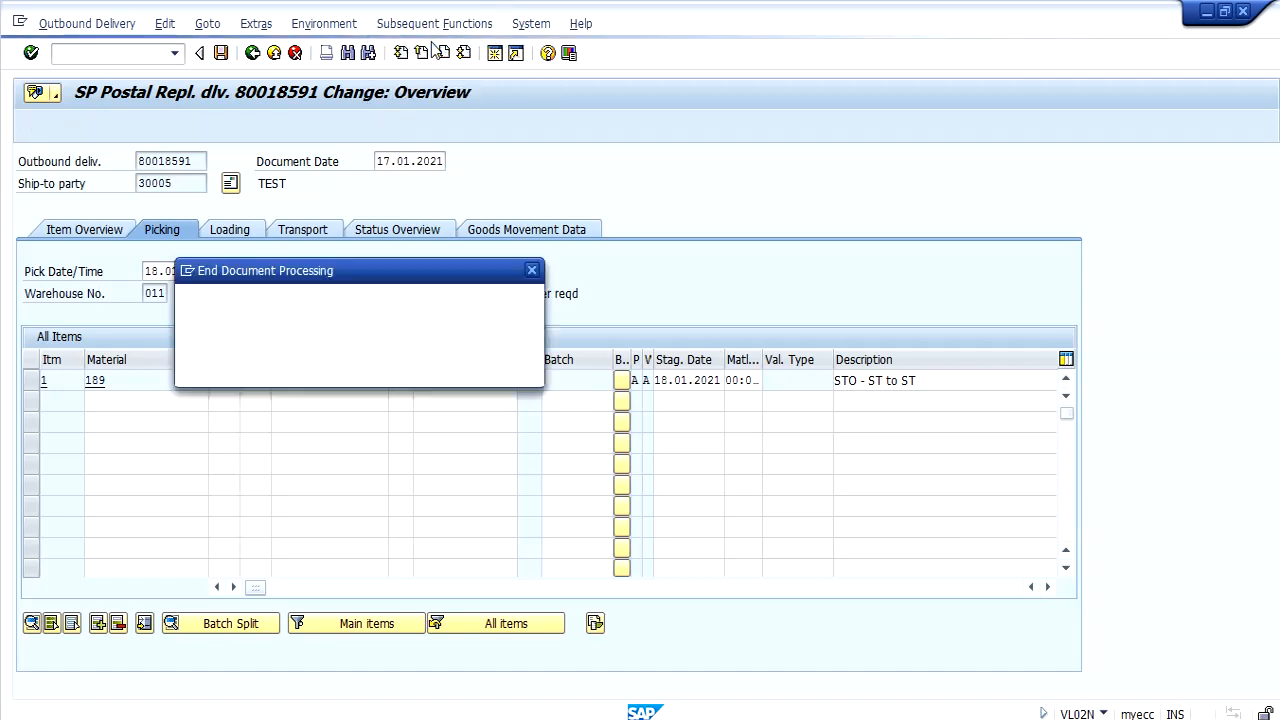
{"action": "key", "text": "Return"}
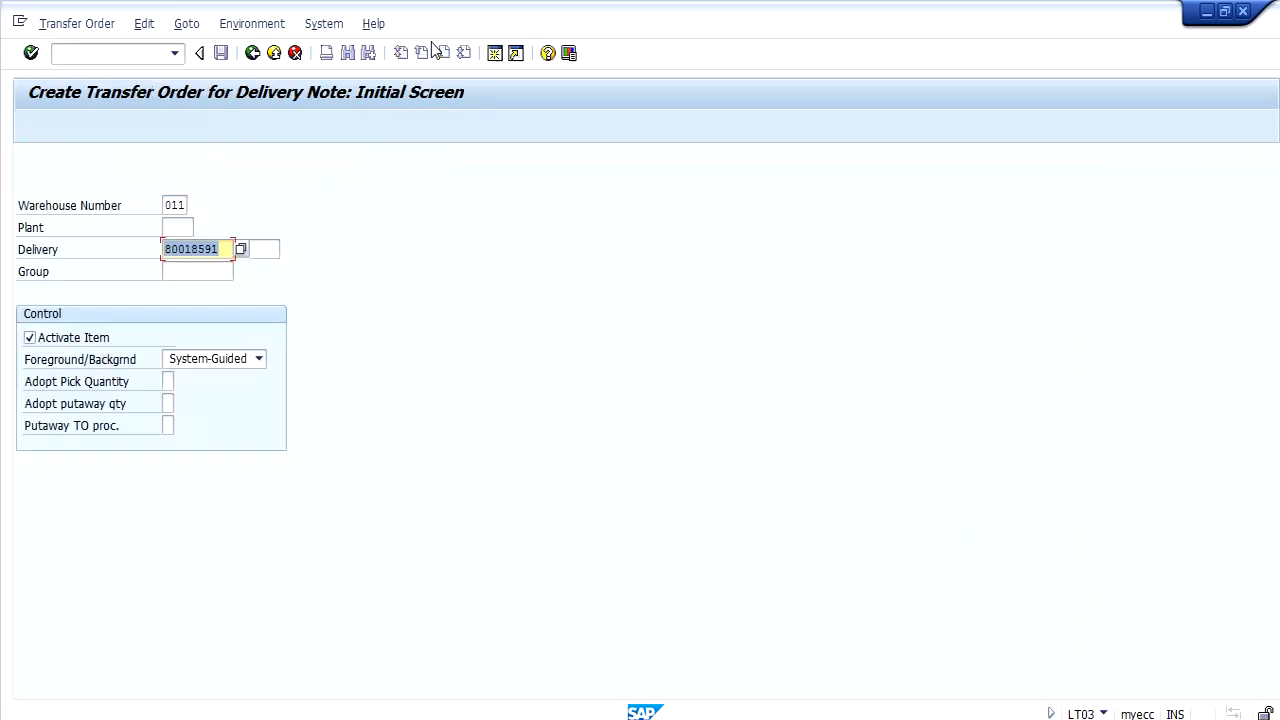
{"action": "key", "text": "Return"}
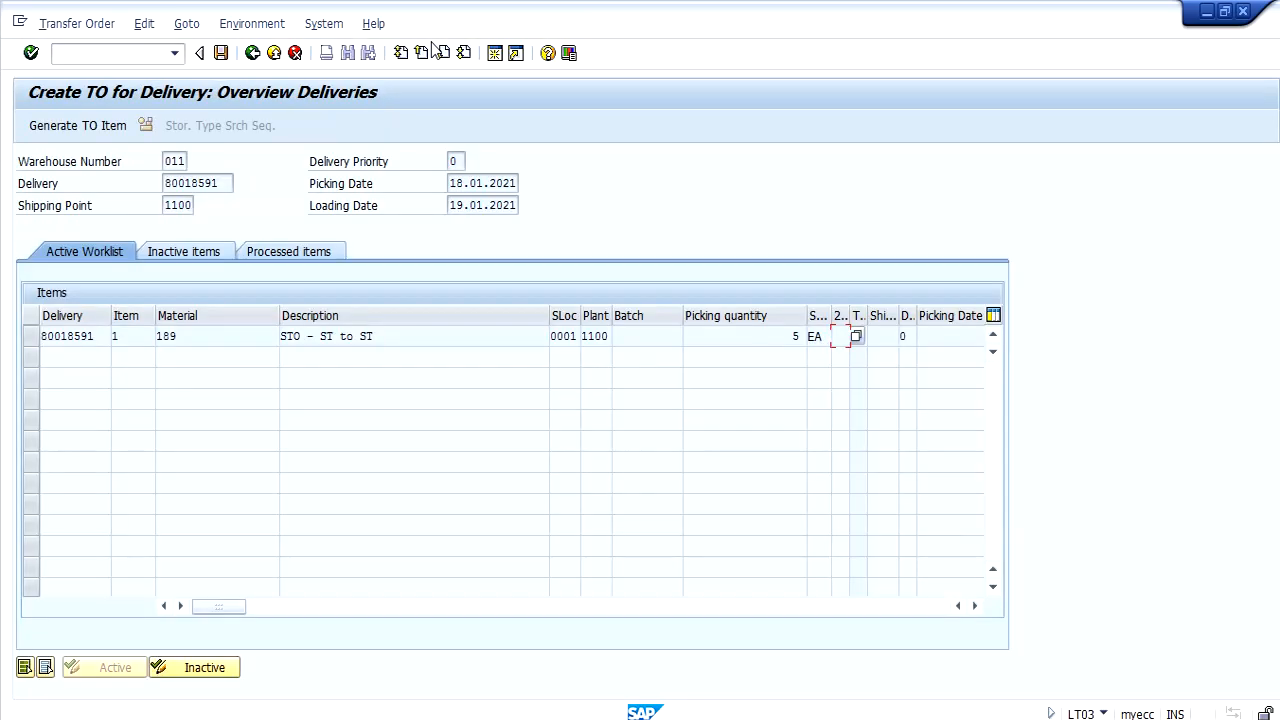
{"action": "left_click", "coordinate": [72, 128]}
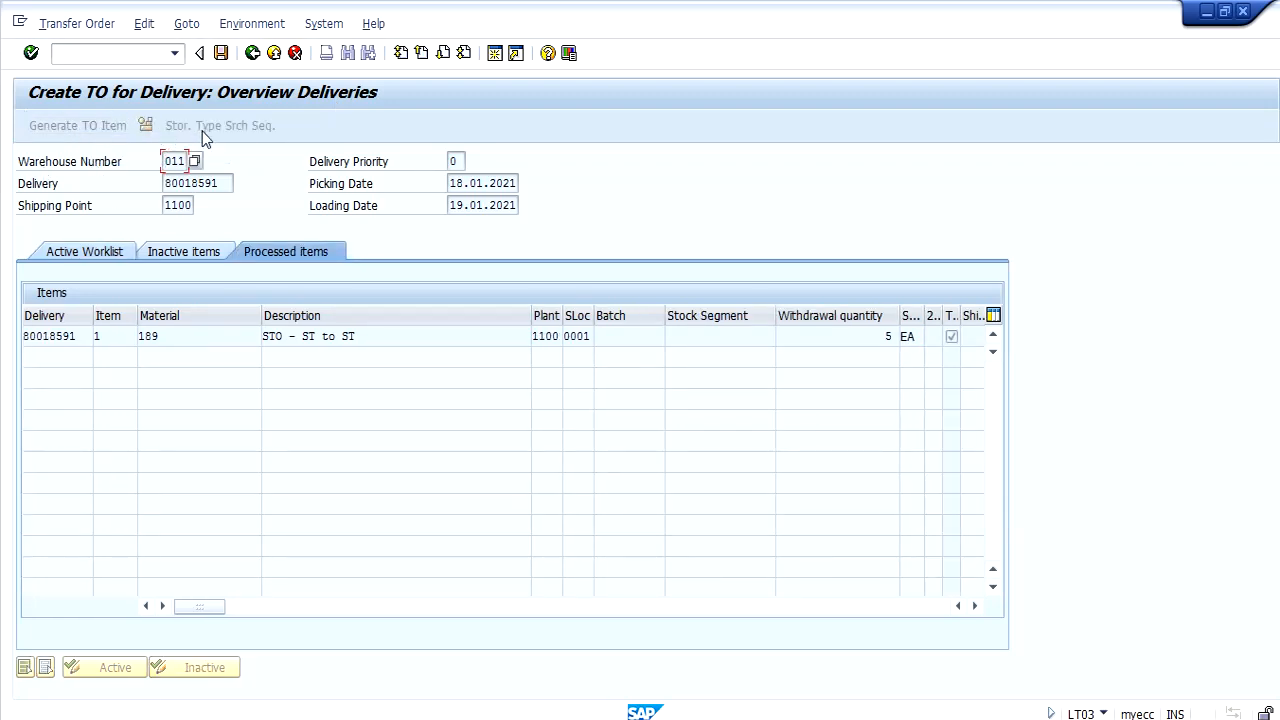
{"action": "left_click", "coordinate": [224, 55]}
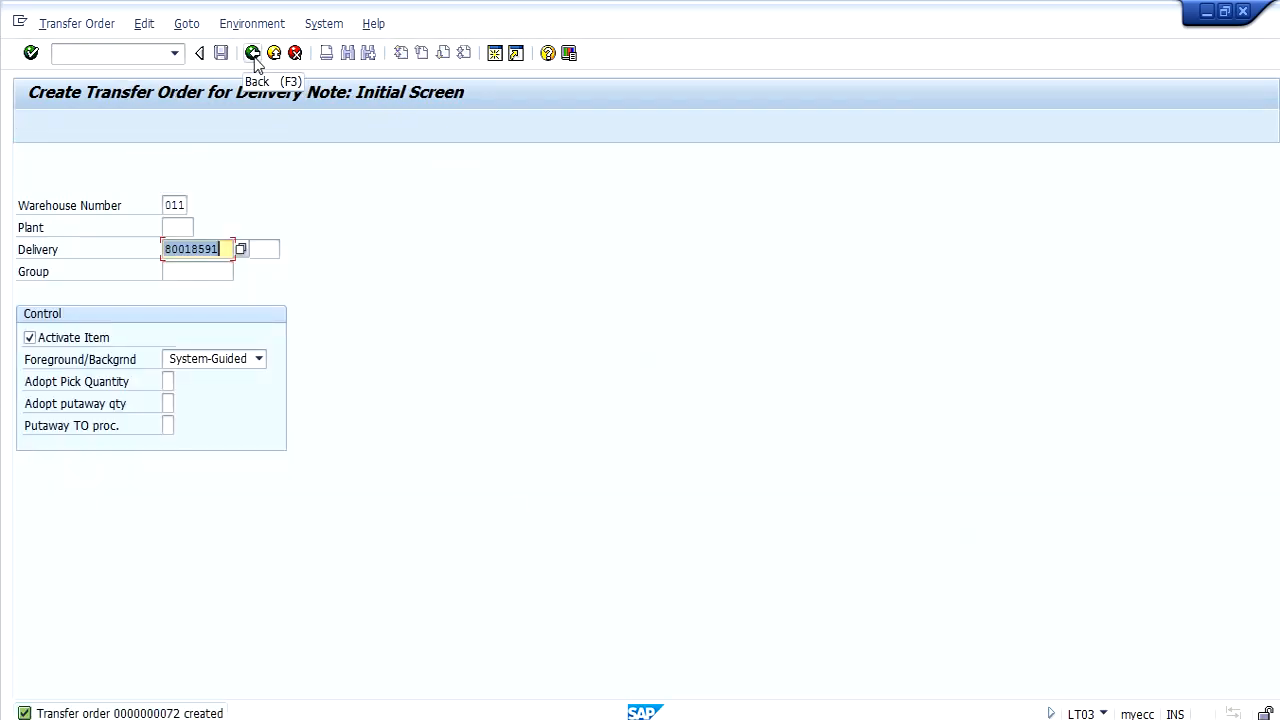
Reopen the outbound delivery in VL02N, check the picked quantity of item 1 and post the goods issue.
{"action": "left_click", "coordinate": [253, 53]}
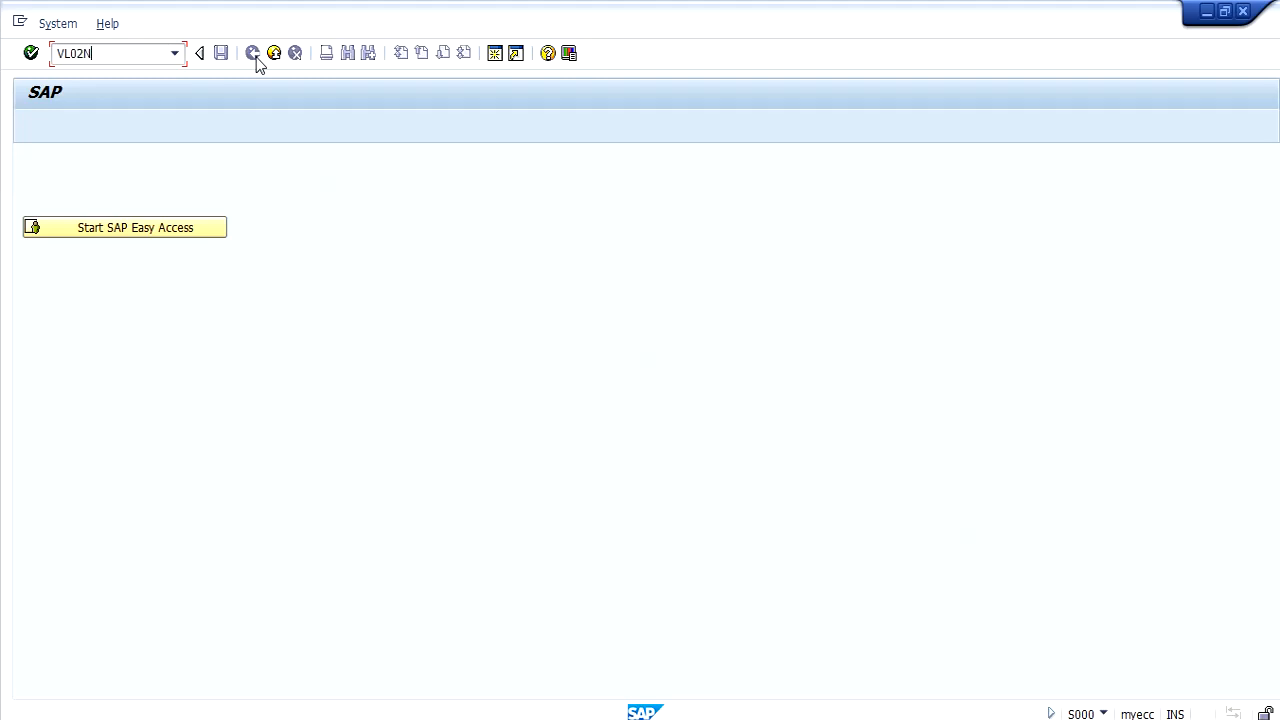
{"action": "key", "text": "Return"}
{"action": "key", "text": "Return"}
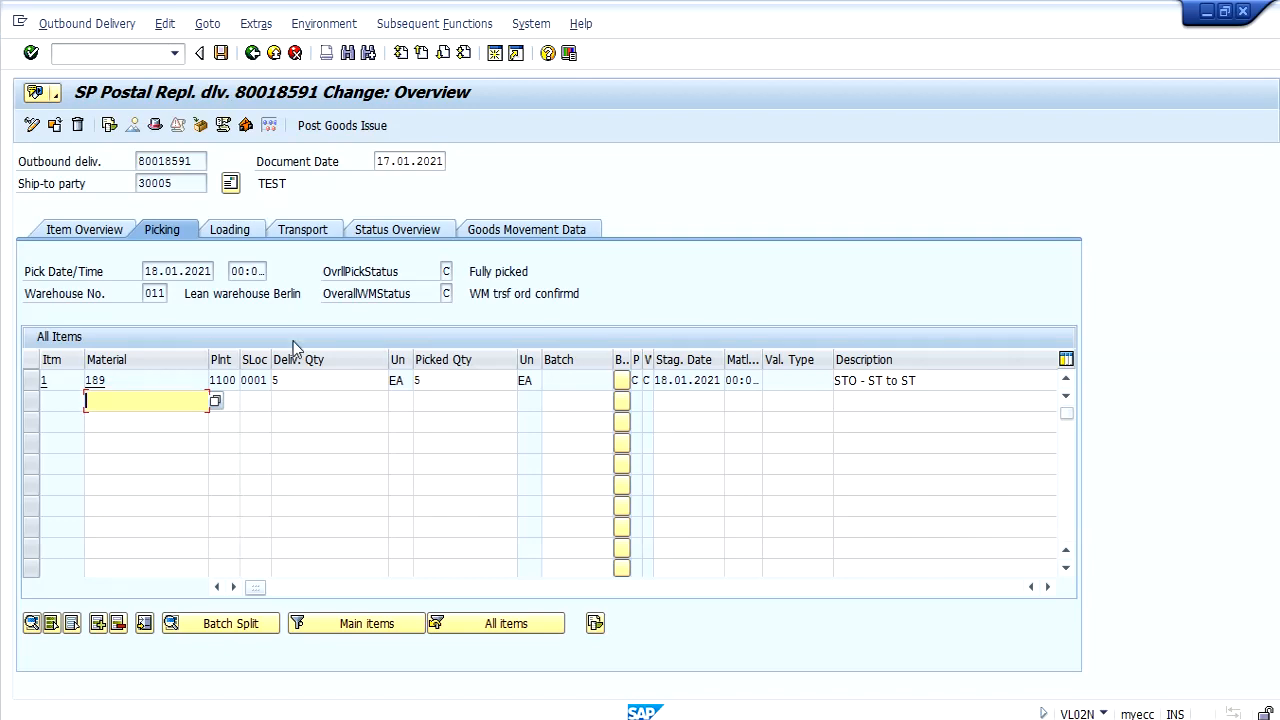
{"action": "left_click", "coordinate": [459, 379]}
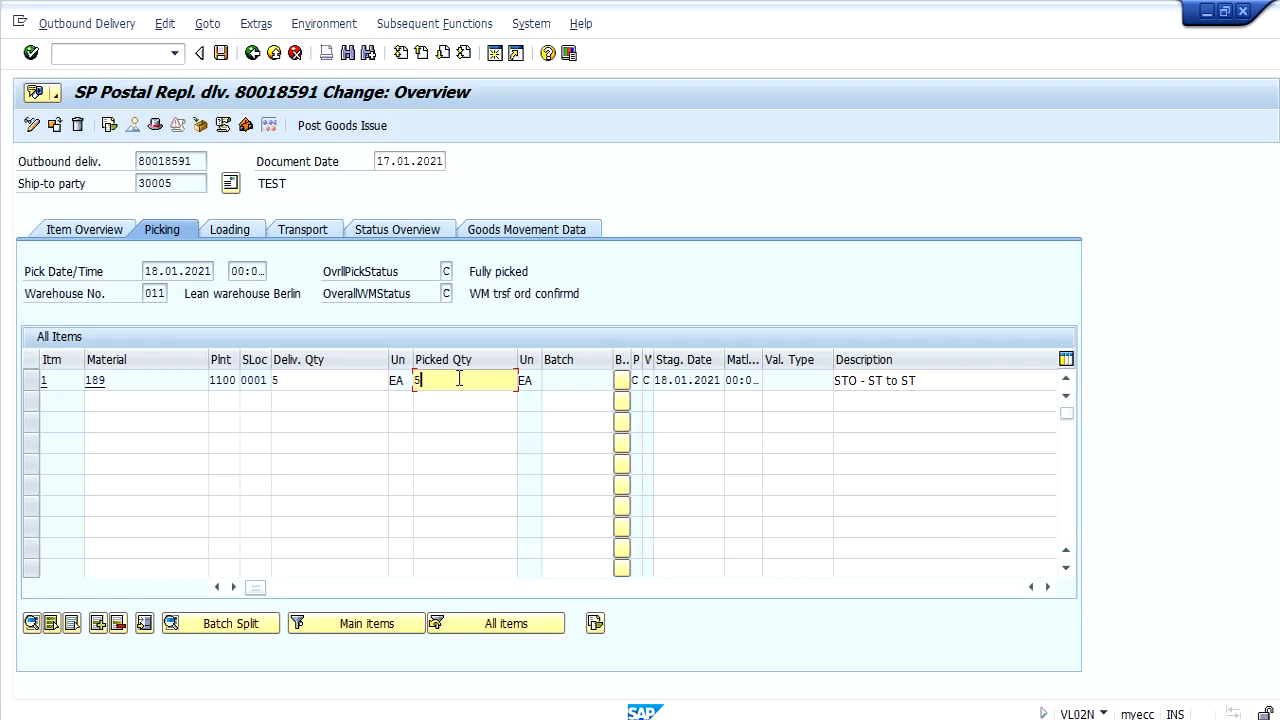
{"action": "left_click", "coordinate": [331, 129]}
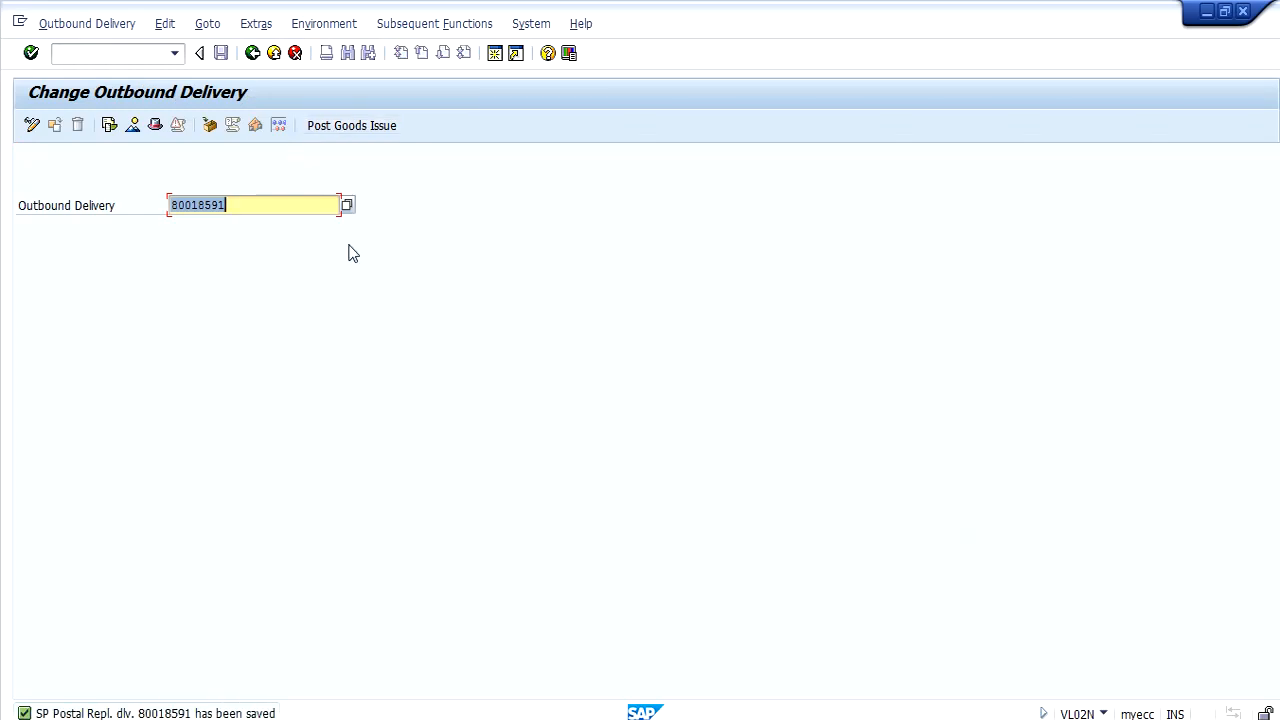
Copy the purchase order number from the stock/requirements list of material 189 in MRP area 1100-0002.
{"action": "left_click", "coordinate": [420, 719]}
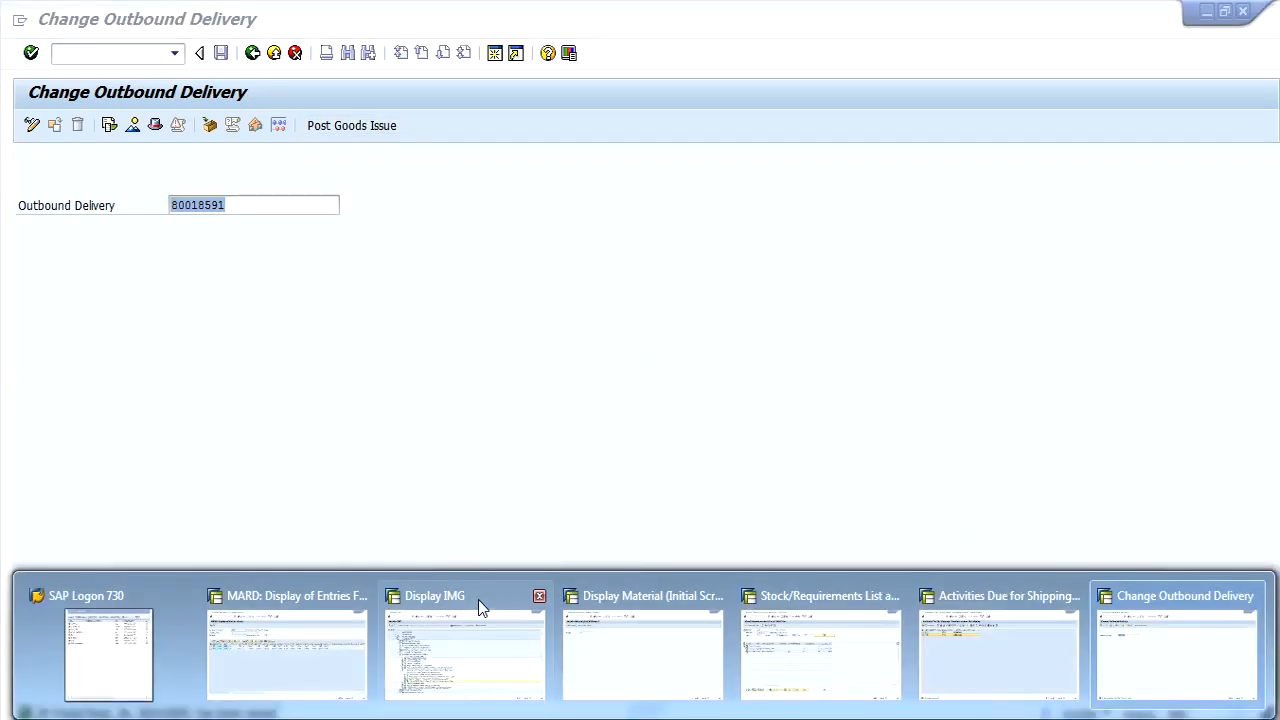
{"action": "mouse_move", "coordinate": [800, 712]}
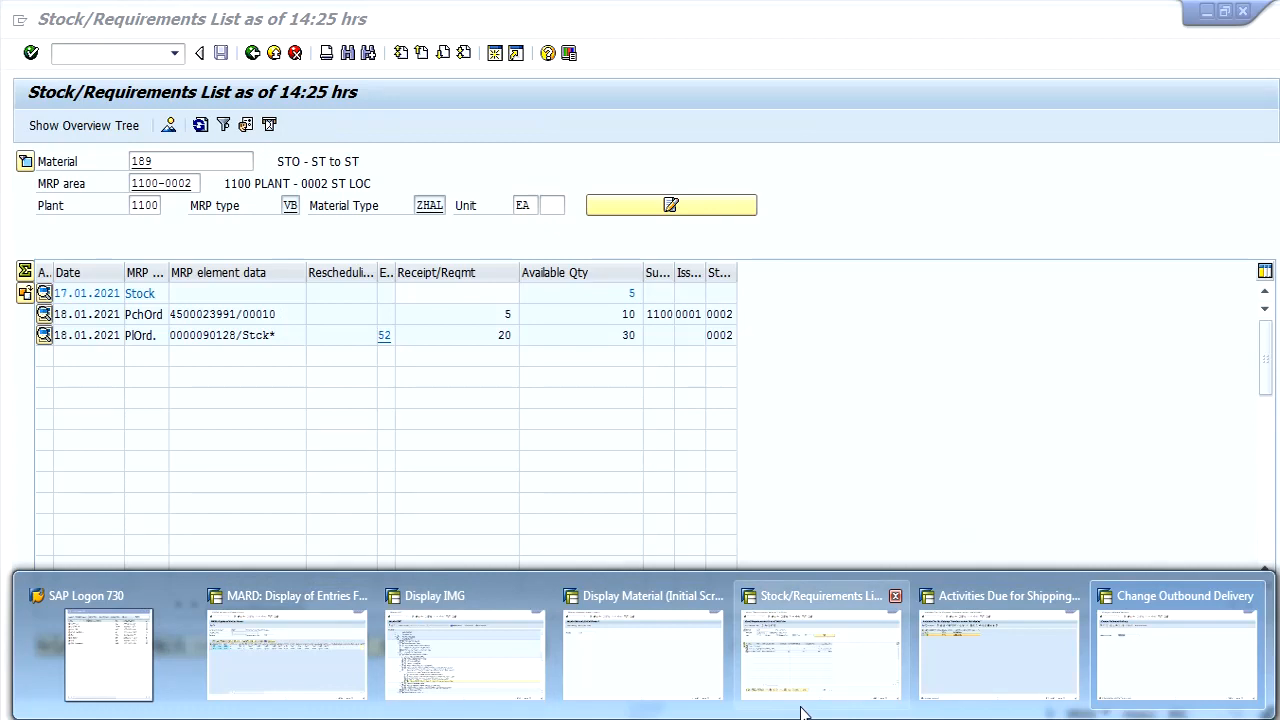
{"action": "left_click", "coordinate": [804, 686]}
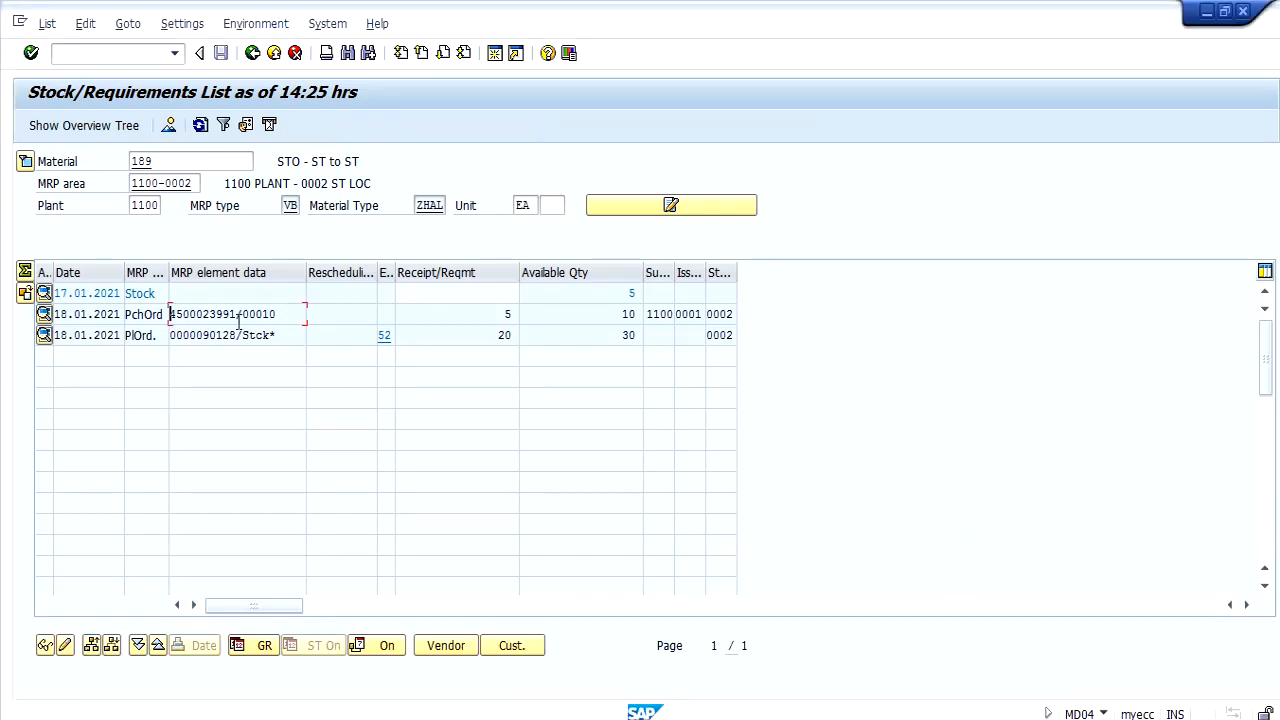
{"action": "left_click_drag", "start_coordinate": [239, 318], "coordinate": [172, 318]}
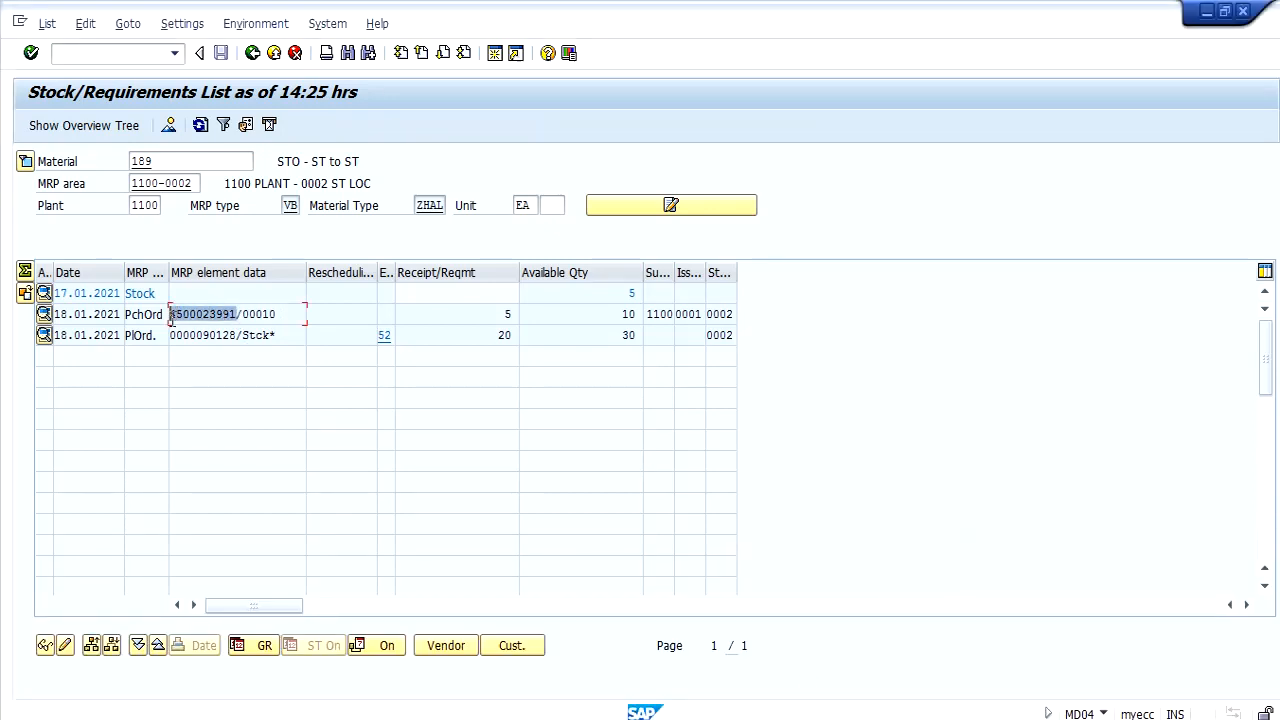
{"action": "key", "text": "ctrl+c"}
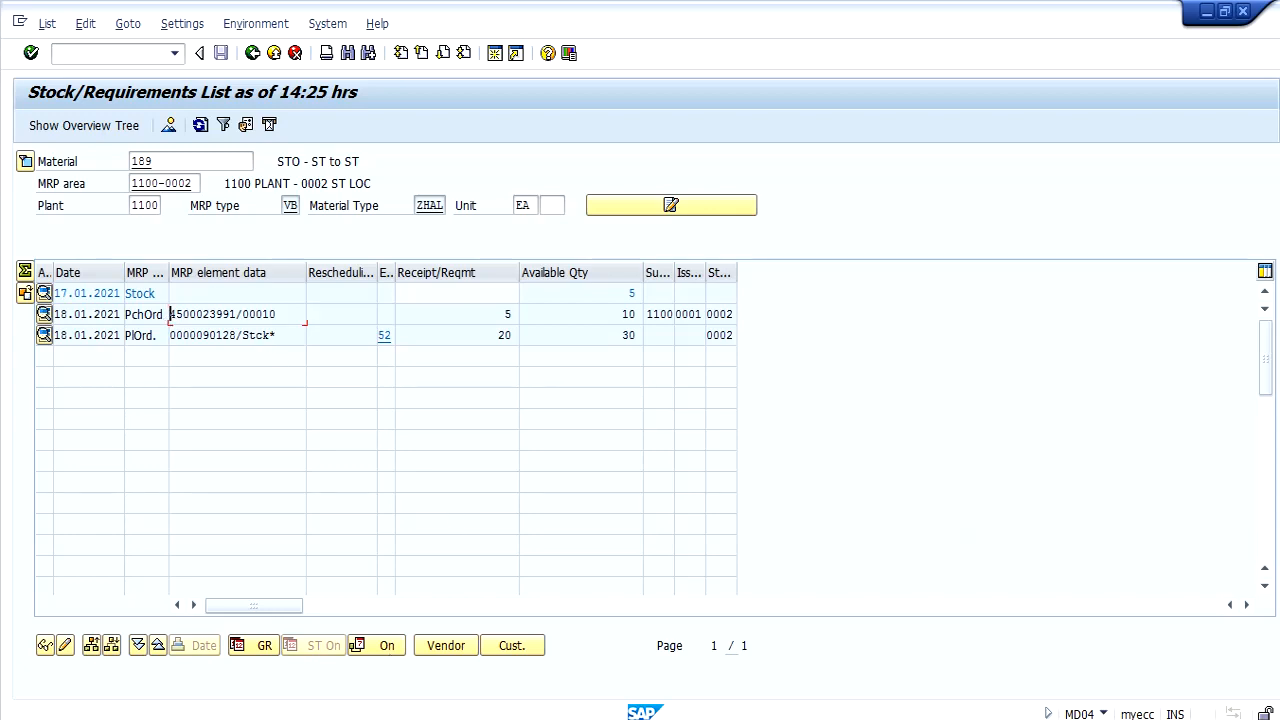
Switch to the shipping activities session, start transaction ME23N and display the stock transport order.
{"action": "left_click", "coordinate": [450, 718]}
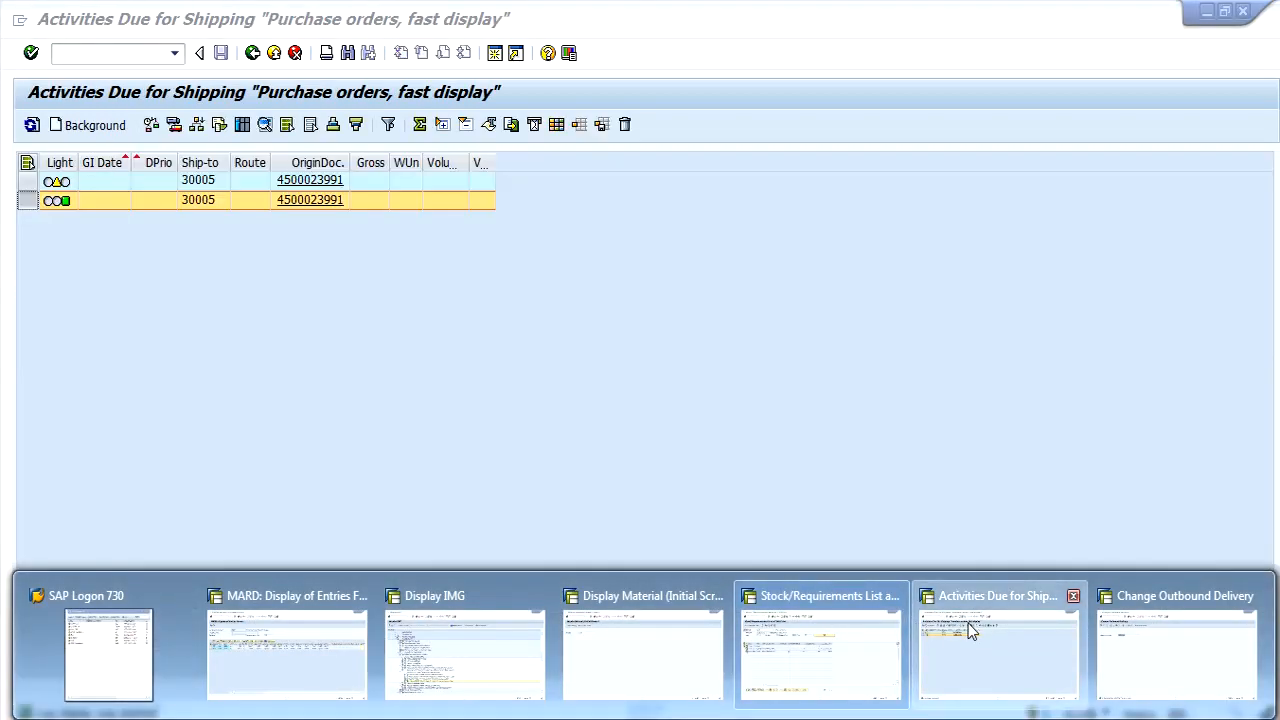
{"action": "left_click", "coordinate": [971, 630]}
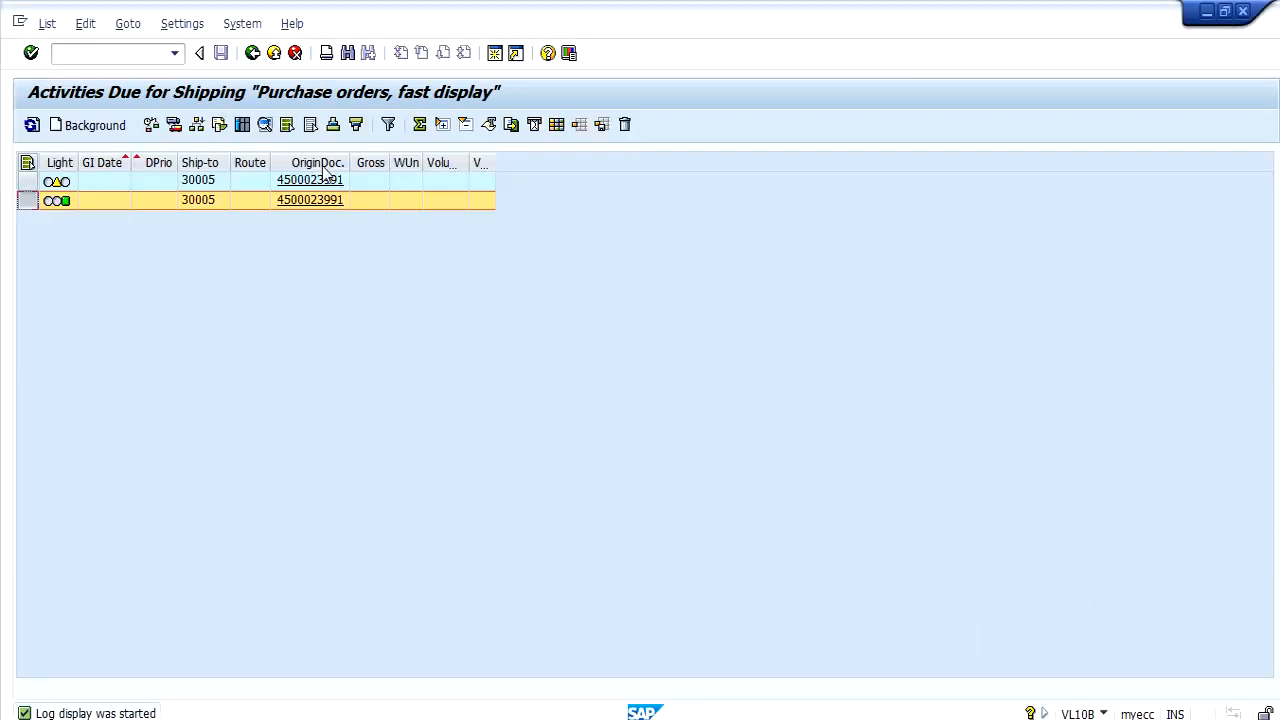
{"action": "left_click", "coordinate": [117, 58]}
{"action": "type", "text": "/NME23N"}
{"action": "key", "text": "Return"}
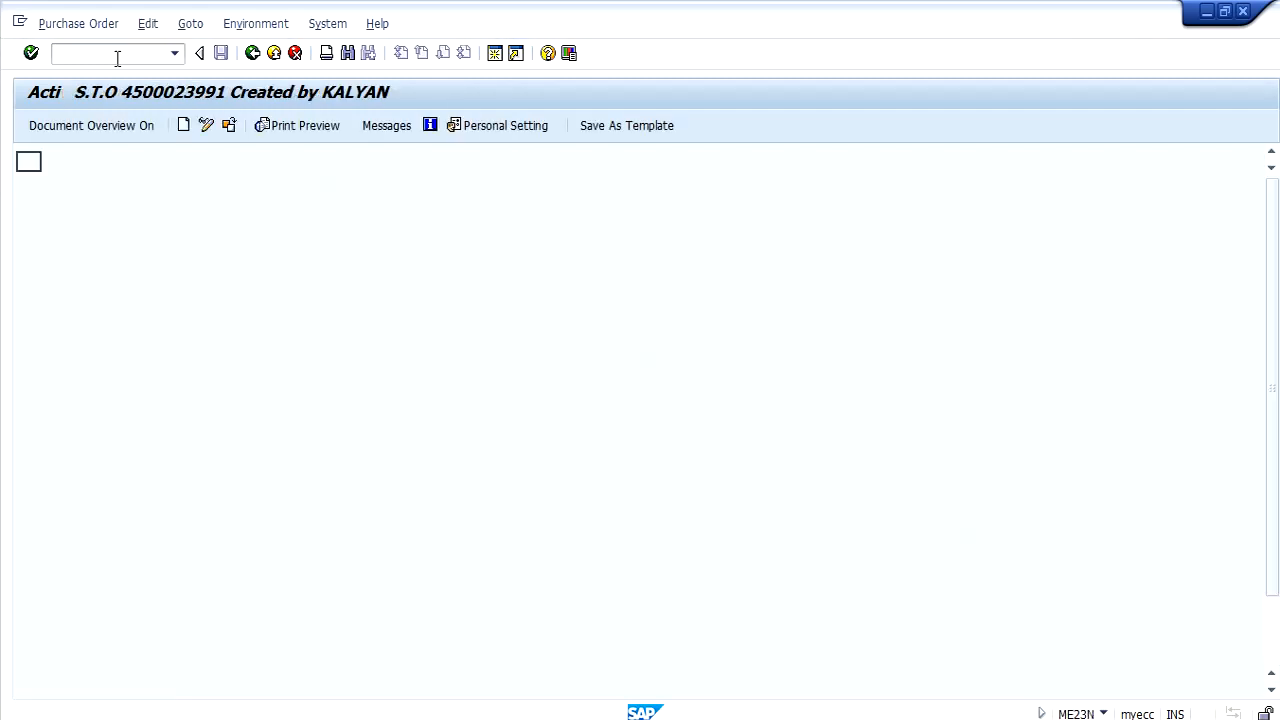
{"action": "left_click", "coordinate": [229, 128]}
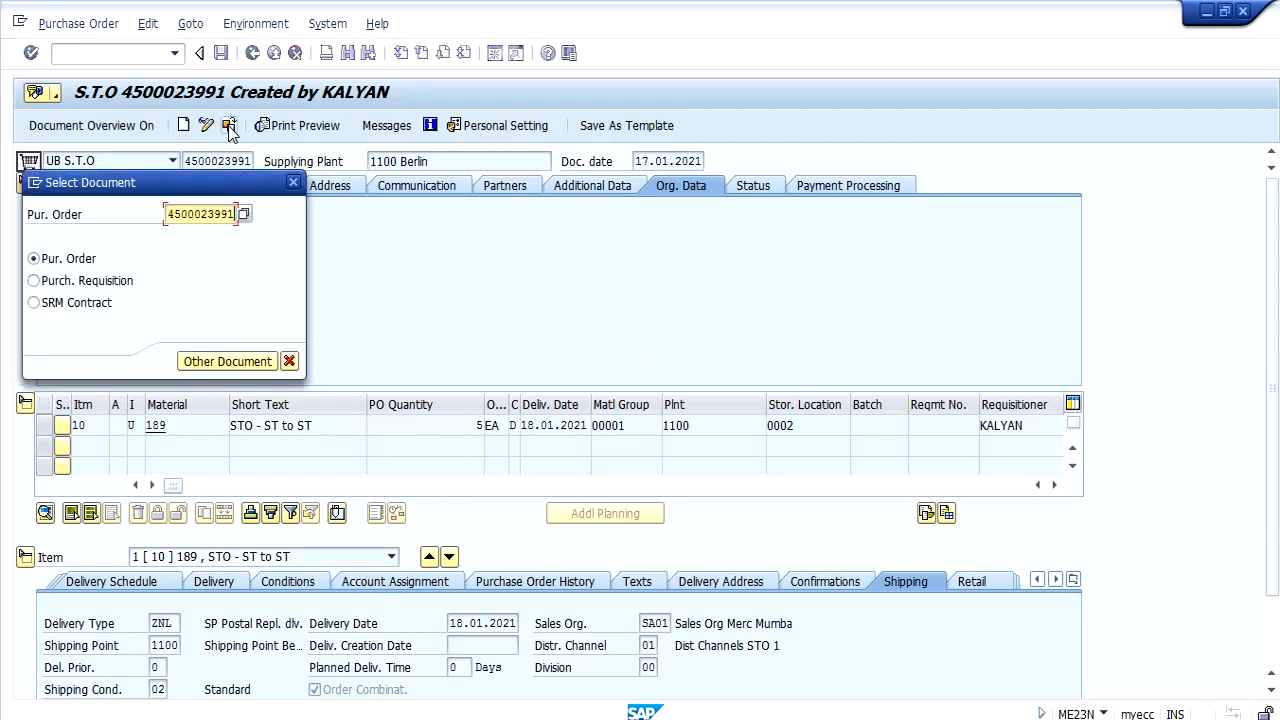
{"action": "key", "text": "Return"}
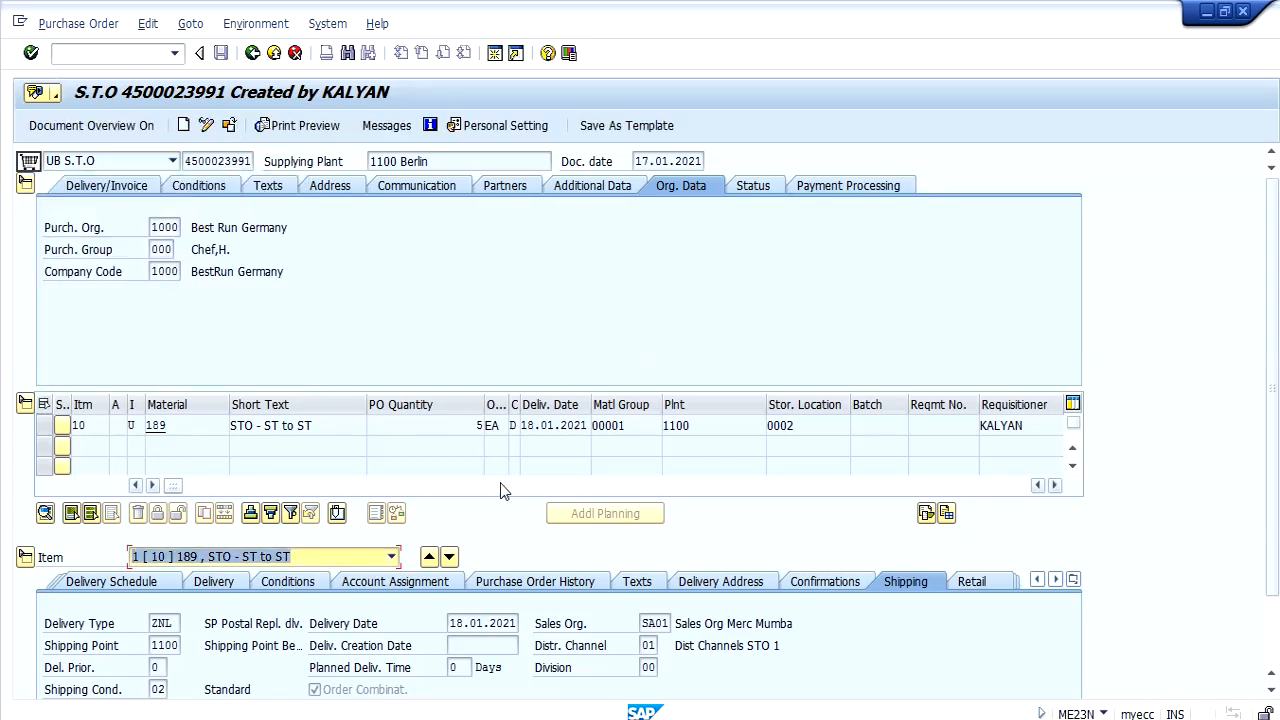
Examine the order's purchase order history and its goods issue material document, checking the movement type, location data and accounting documents.
{"action": "left_click", "coordinate": [530, 582]}
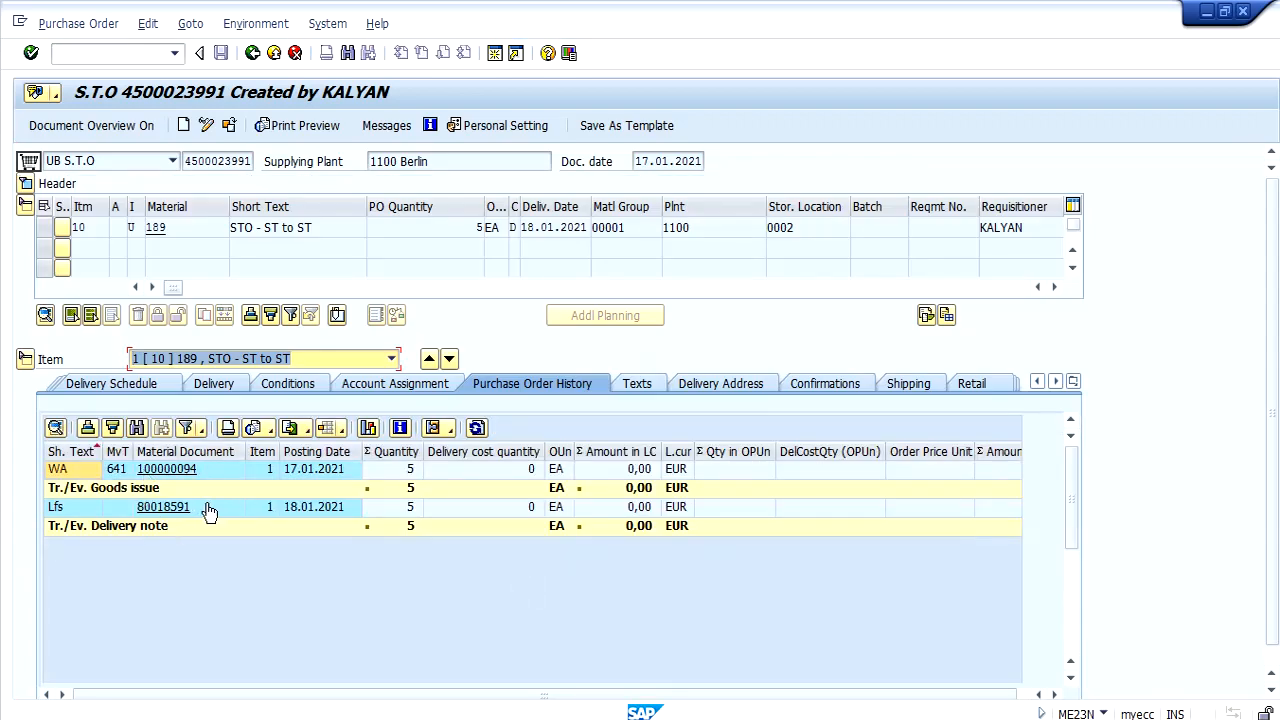
{"action": "left_click", "coordinate": [172, 472]}
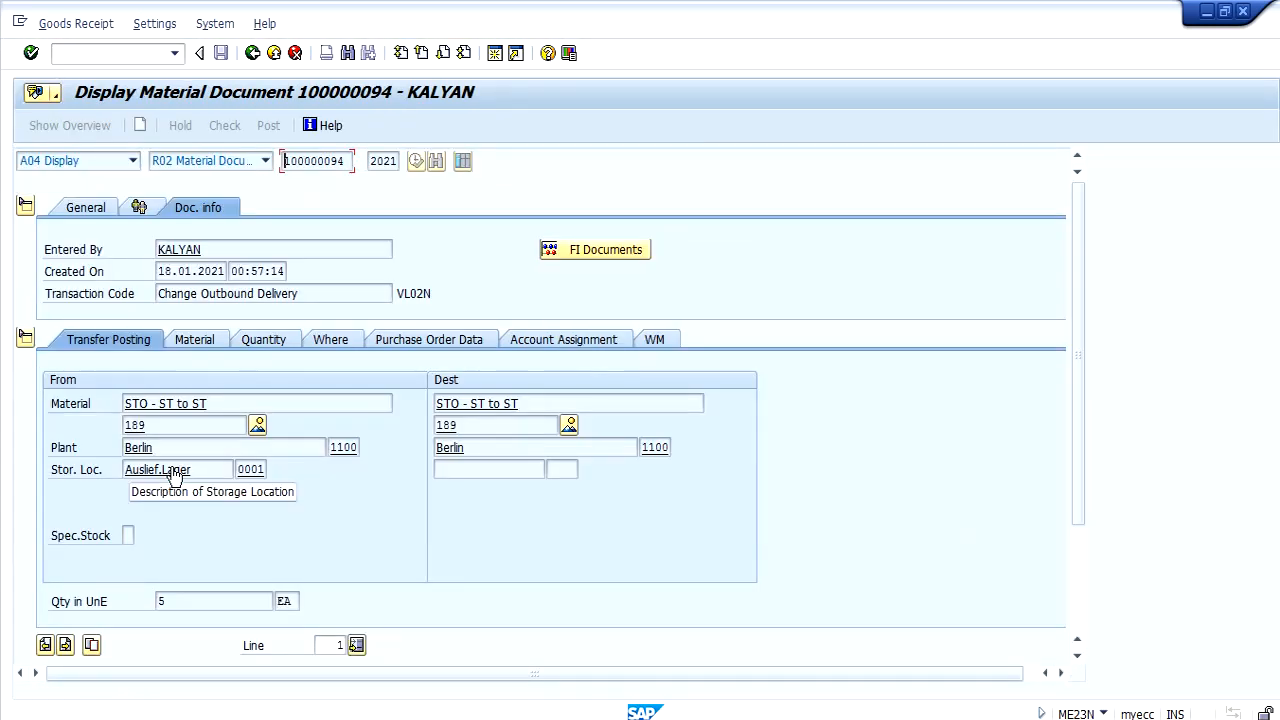
{"action": "left_click", "coordinate": [332, 341]}
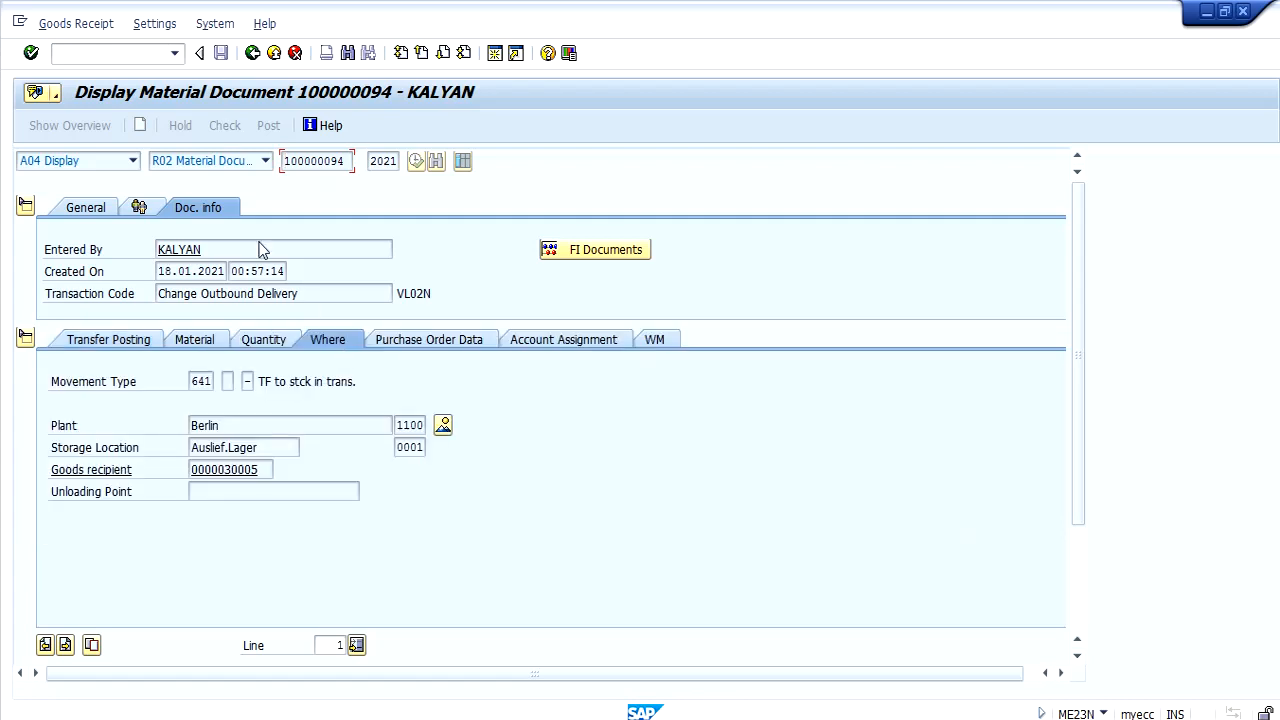
{"action": "left_click", "coordinate": [558, 252]}
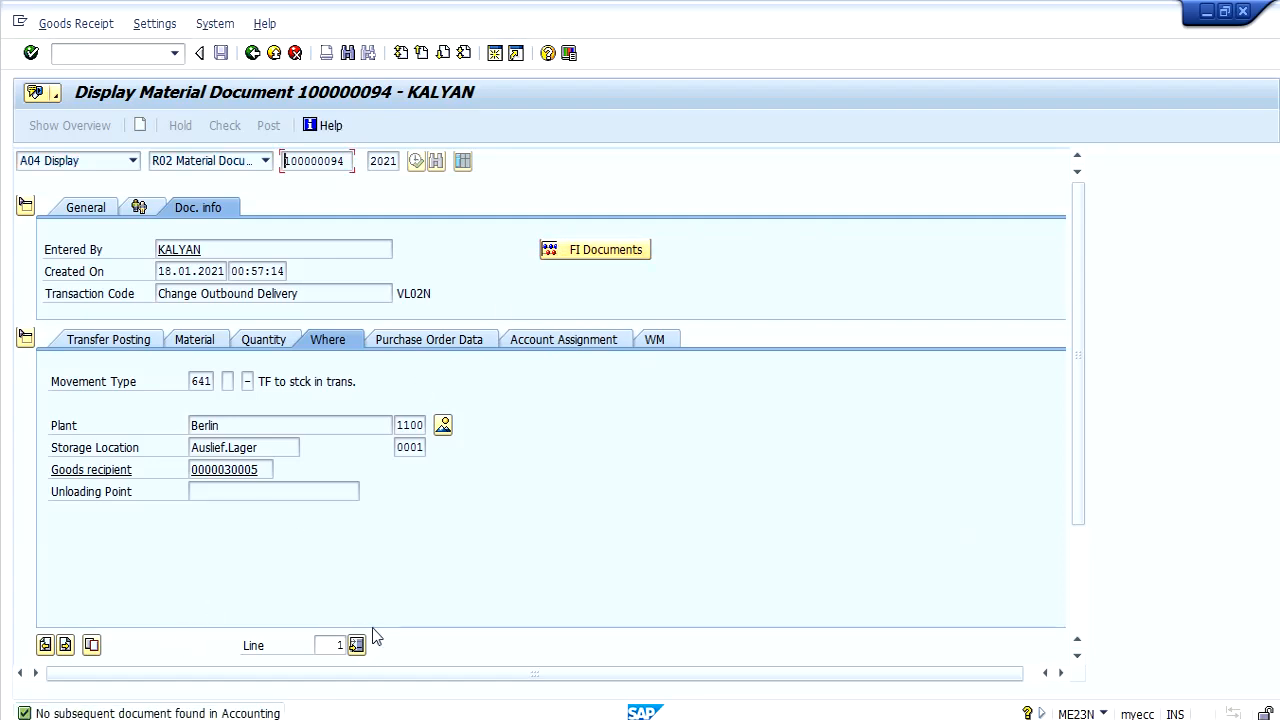
{"action": "left_click", "coordinate": [252, 55]}
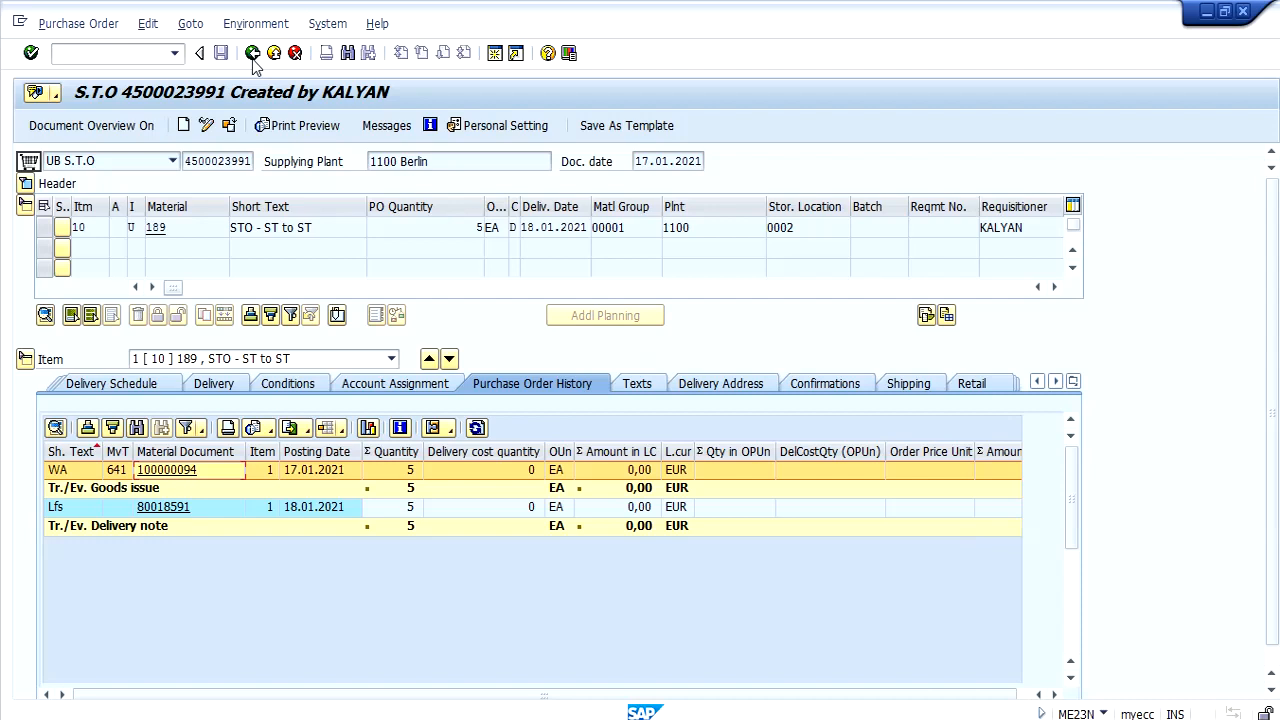
Copy the stock transport order number and start transaction MIGO in the Change Outbound Delivery session.
{"action": "left_click", "coordinate": [250, 161]}
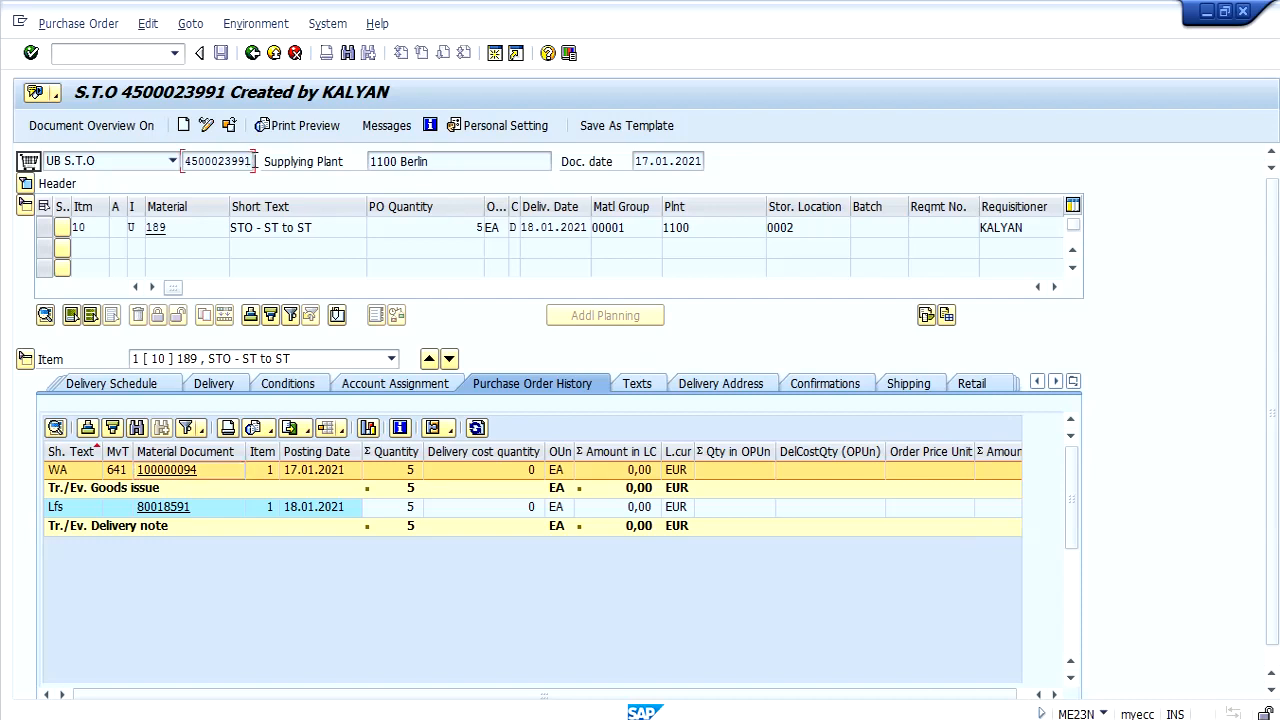
{"action": "left_click_drag", "start_coordinate": [250, 161], "coordinate": [186, 161]}
{"action": "left_click", "coordinate": [1150, 665]}
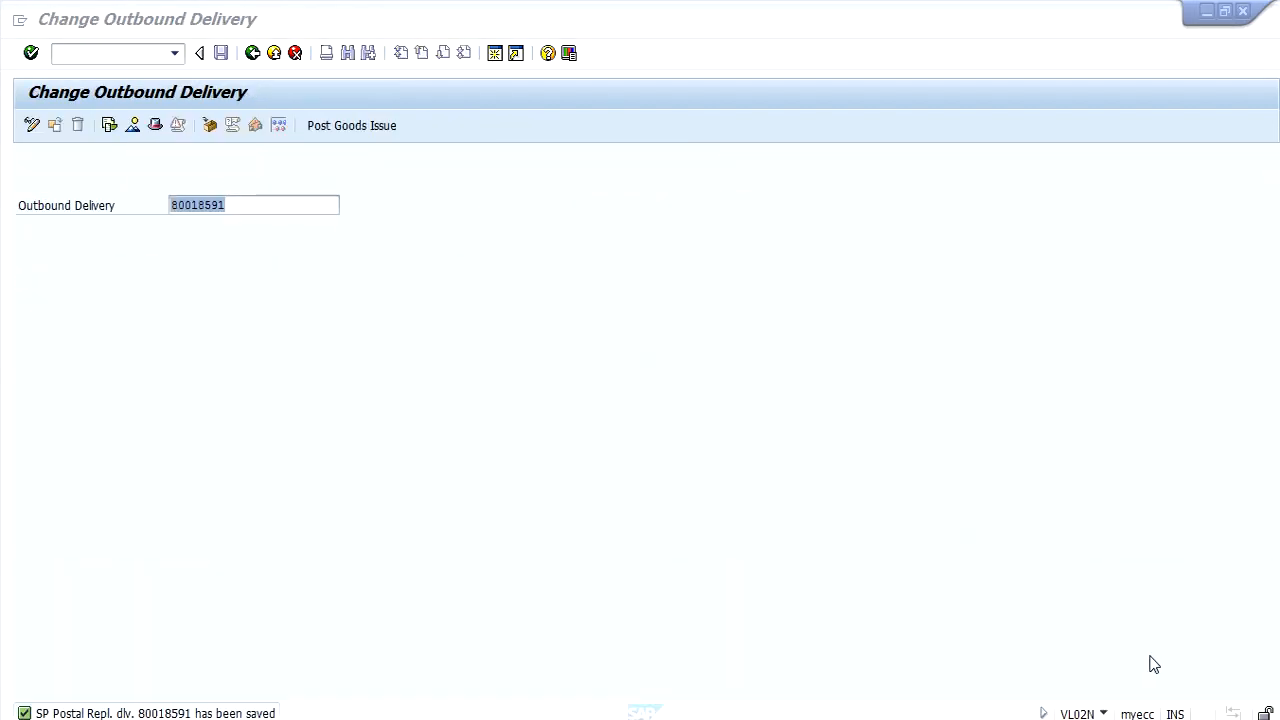
{"action": "left_click", "coordinate": [83, 53]}
{"action": "type", "text": "/"}
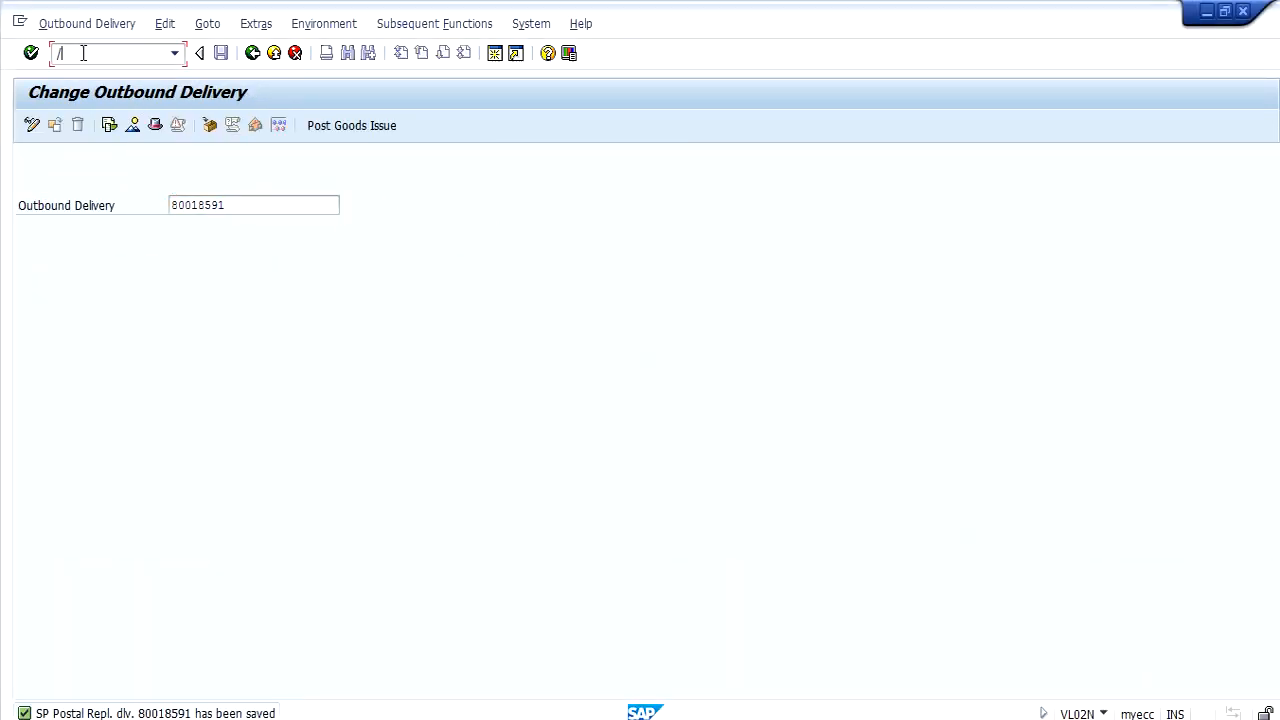
{"action": "type", "text": "NMIGO"}
{"action": "key", "text": "Return"}
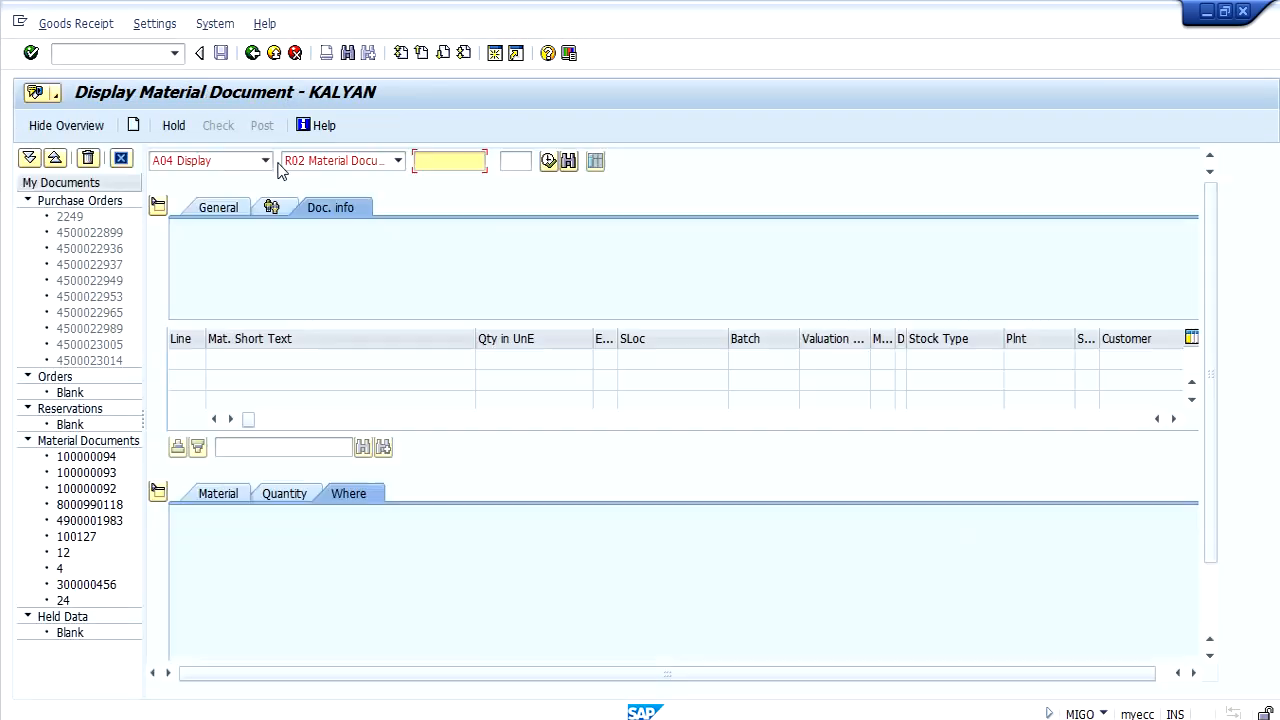
Post a goods receipt against the copied purchase order number, with item 1 marked as OK.
{"action": "left_click", "coordinate": [258, 162]}
{"action": "left_click", "coordinate": [228, 196]}
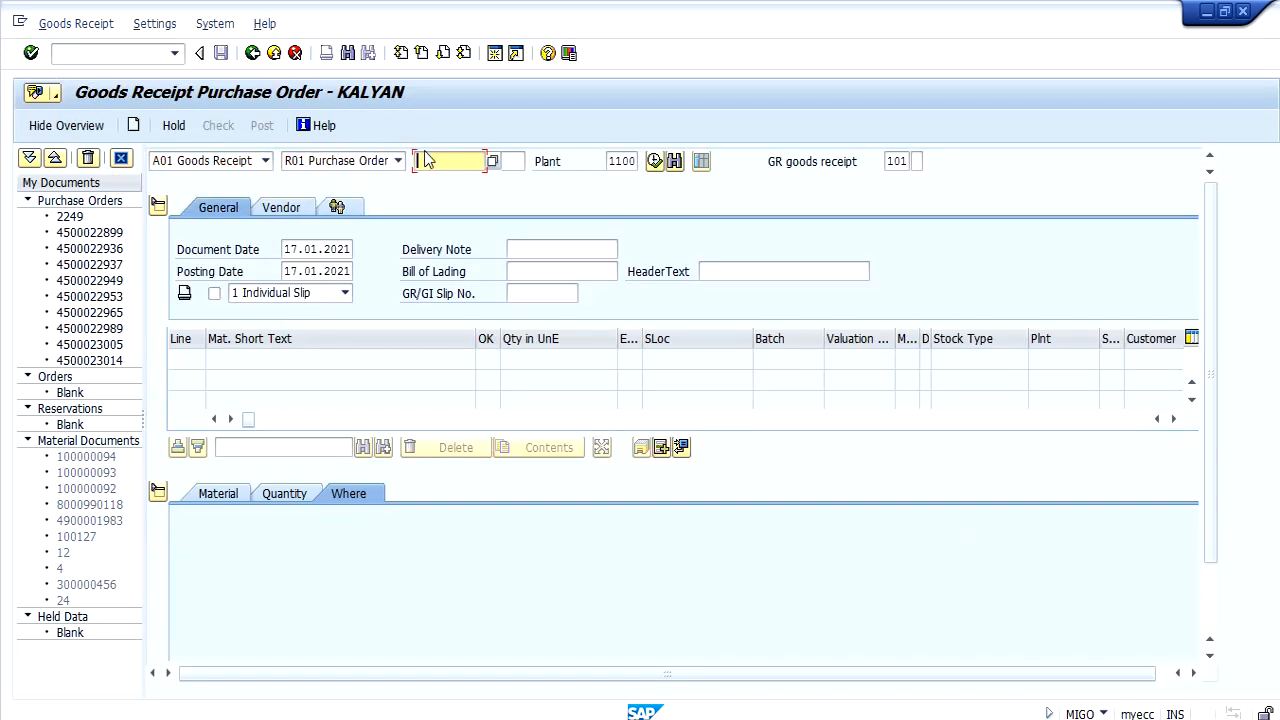
{"action": "key", "text": "ctrl+v"}
{"action": "key", "text": "Return"}
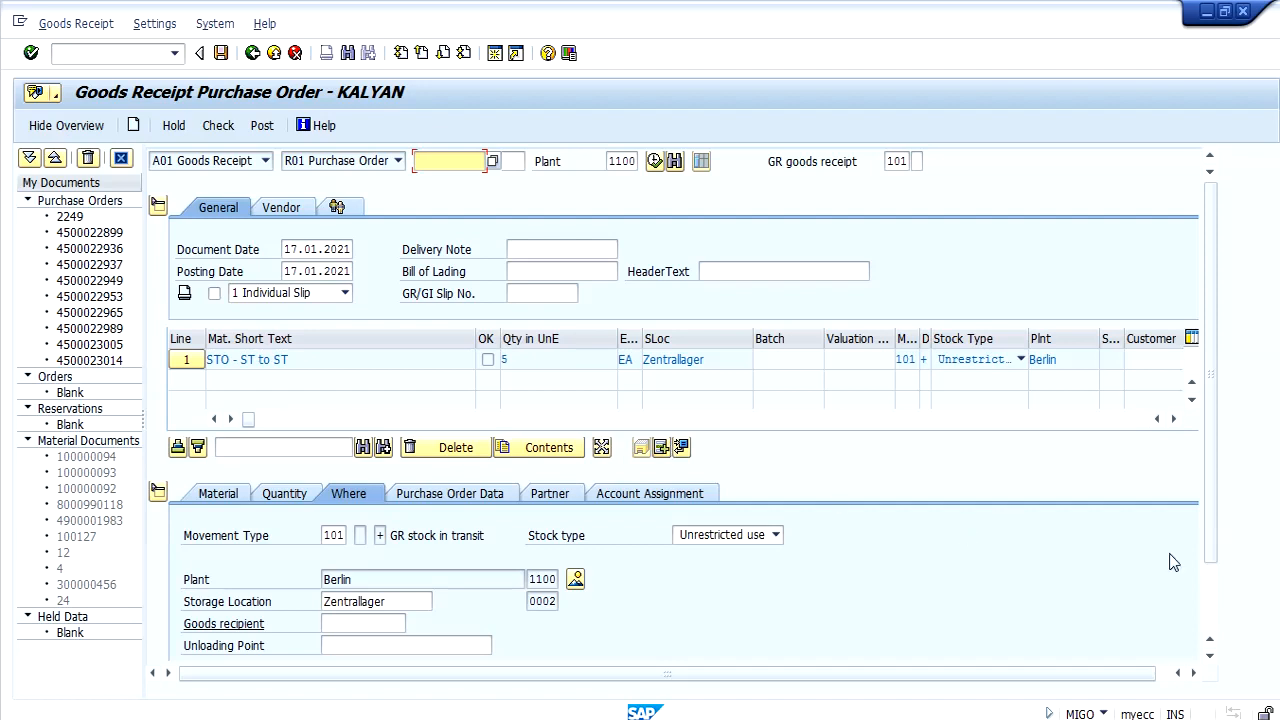
{"action": "left_click_drag", "start_coordinate": [1214, 528], "coordinate": [1214, 606]}
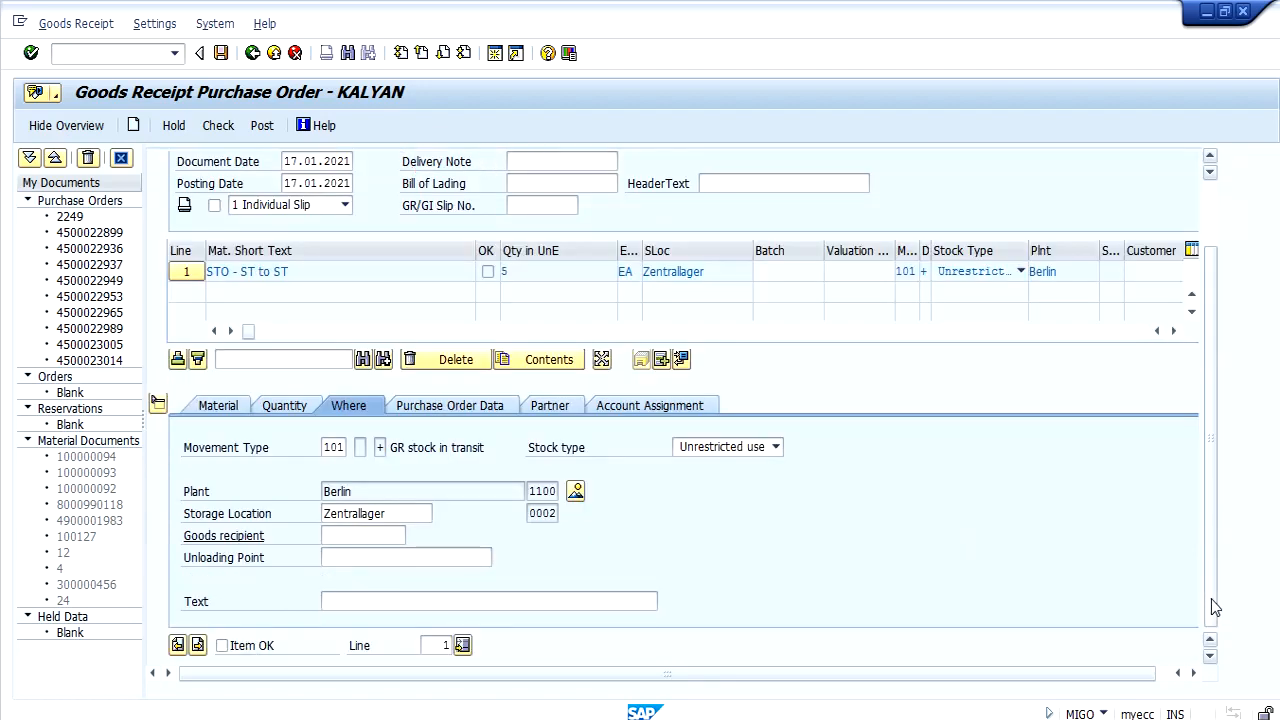
{"action": "left_click", "coordinate": [267, 644]}
{"action": "left_click", "coordinate": [262, 126]}
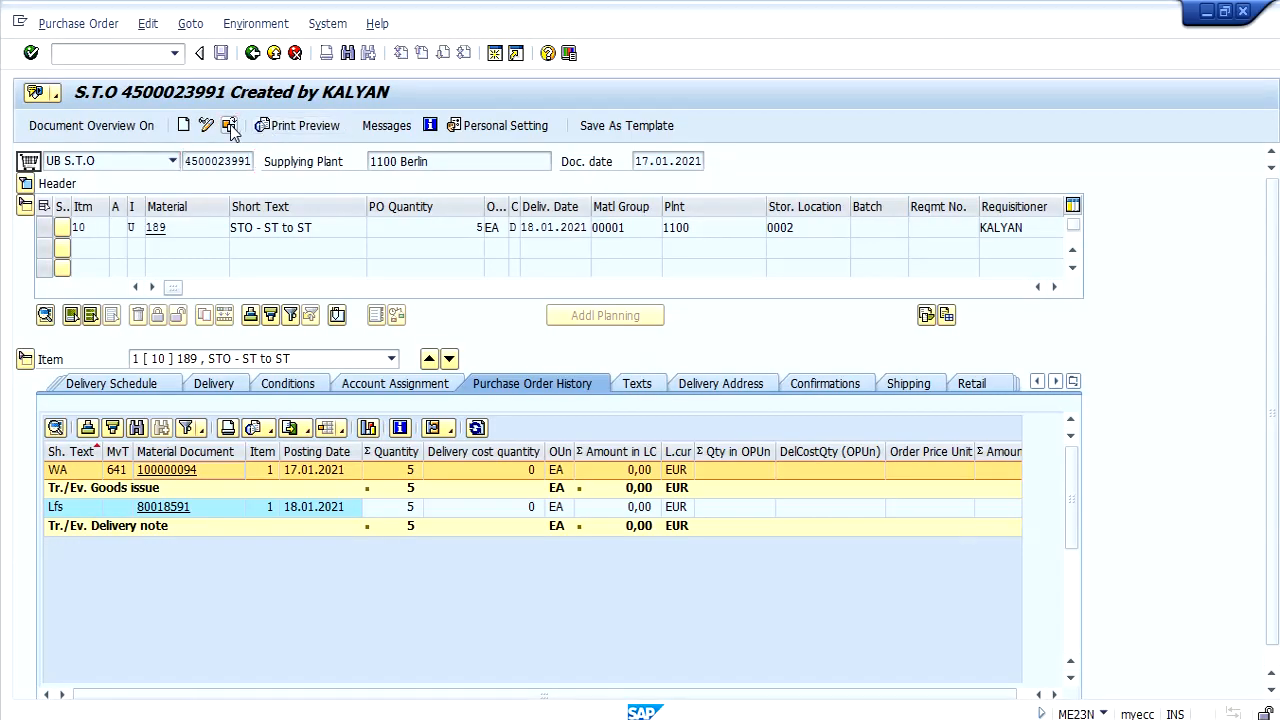
Reload the stock transport order in ME23N and examine the goods receipt document's information and accounting documents from its item history.
{"action": "left_click", "coordinate": [229, 126]}
{"action": "key", "text": "Return"}
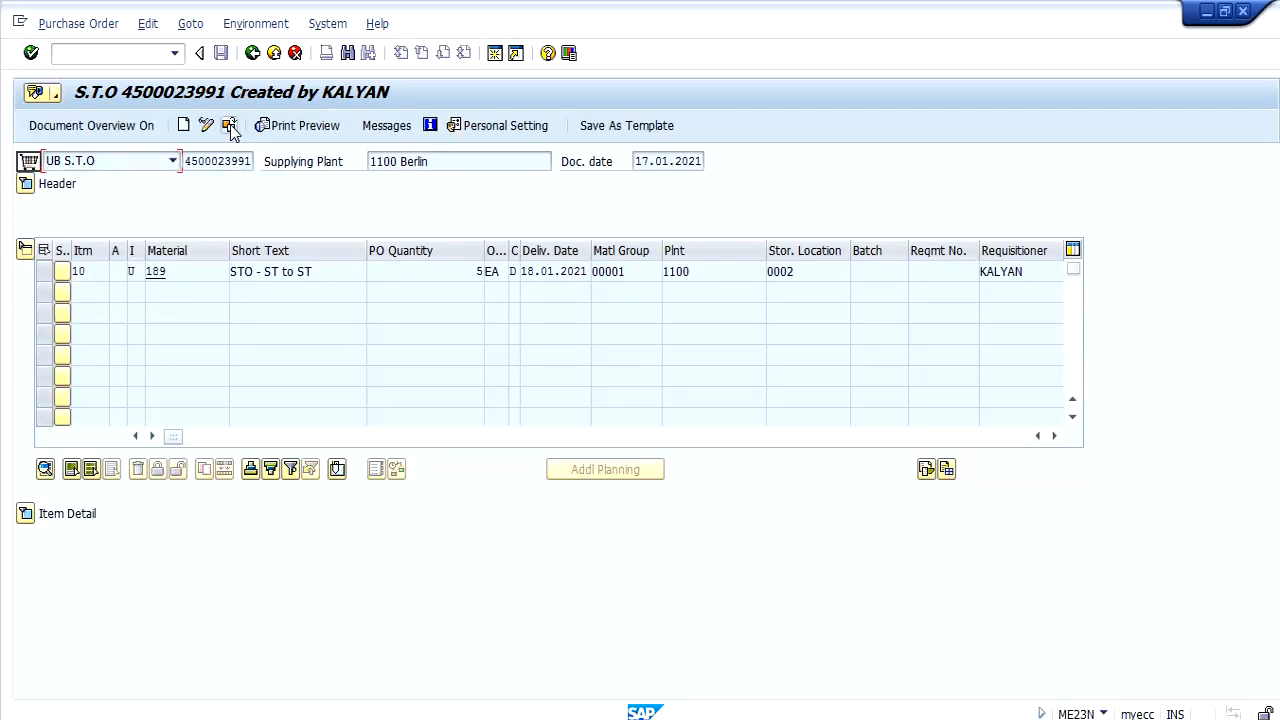
{"action": "left_click", "coordinate": [30, 513]}
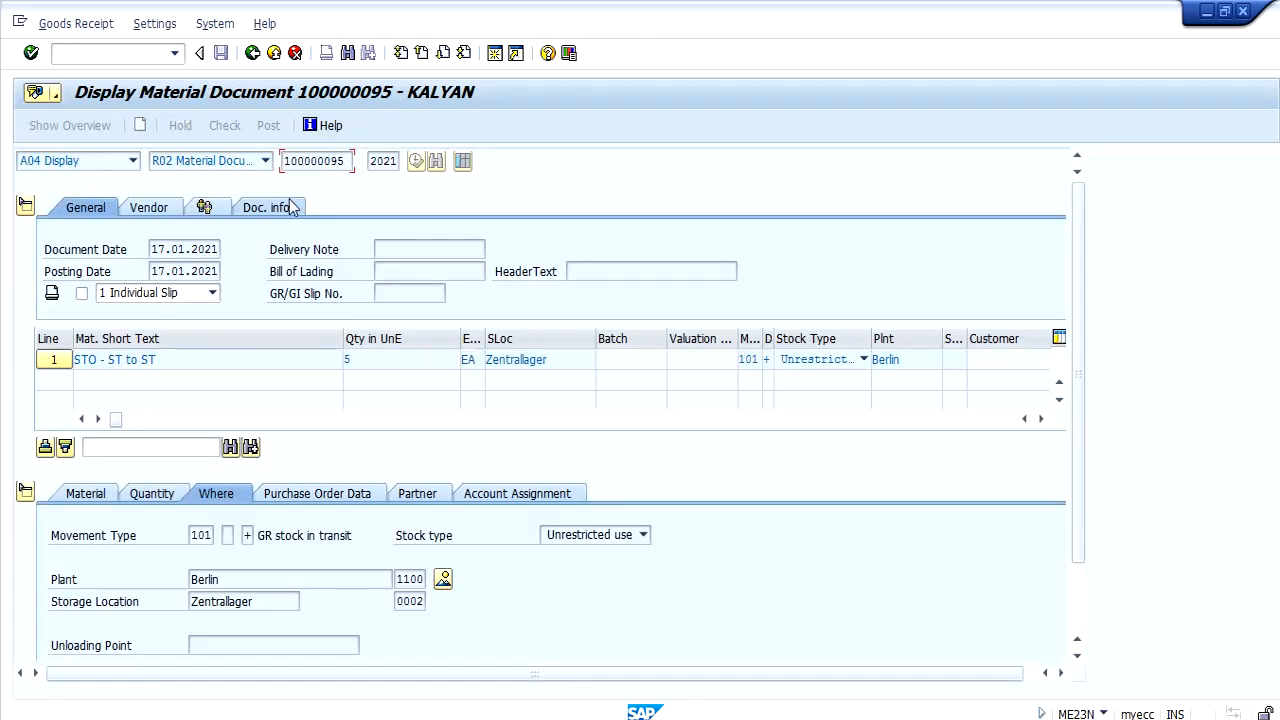
{"action": "left_click", "coordinate": [290, 208]}
{"action": "left_click", "coordinate": [549, 252]}
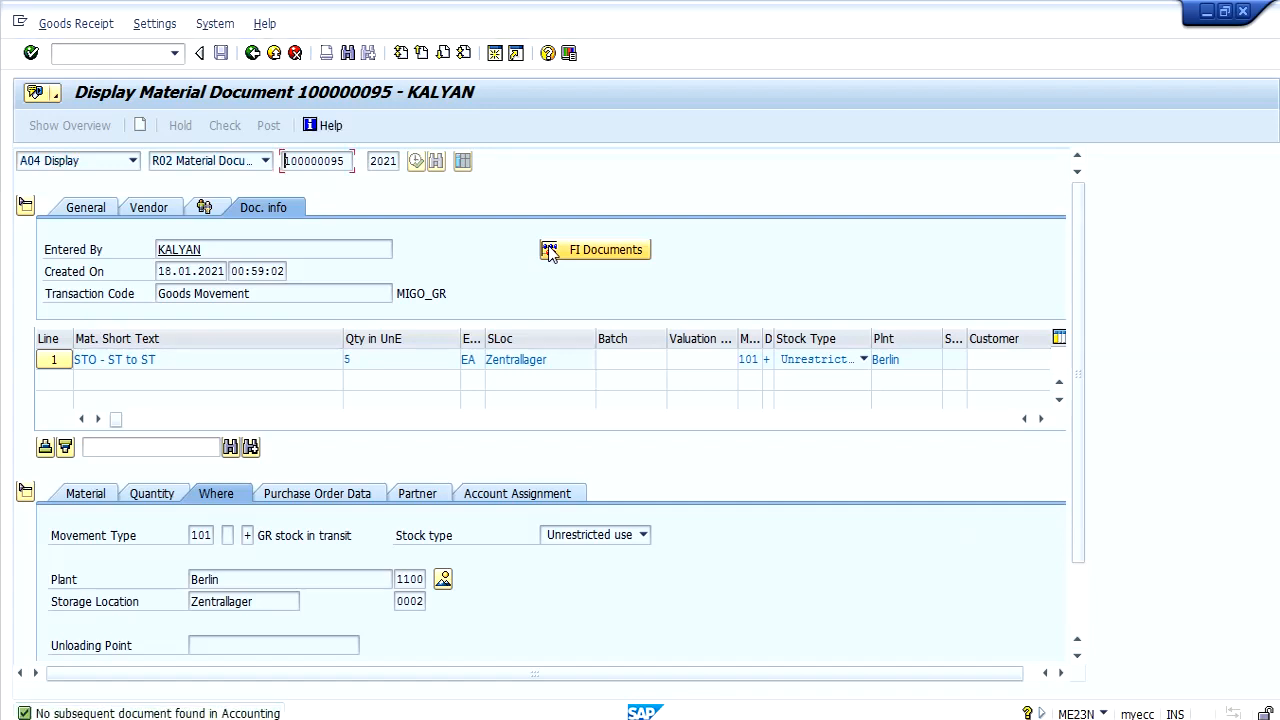
{"action": "left_click", "coordinate": [254, 53]}
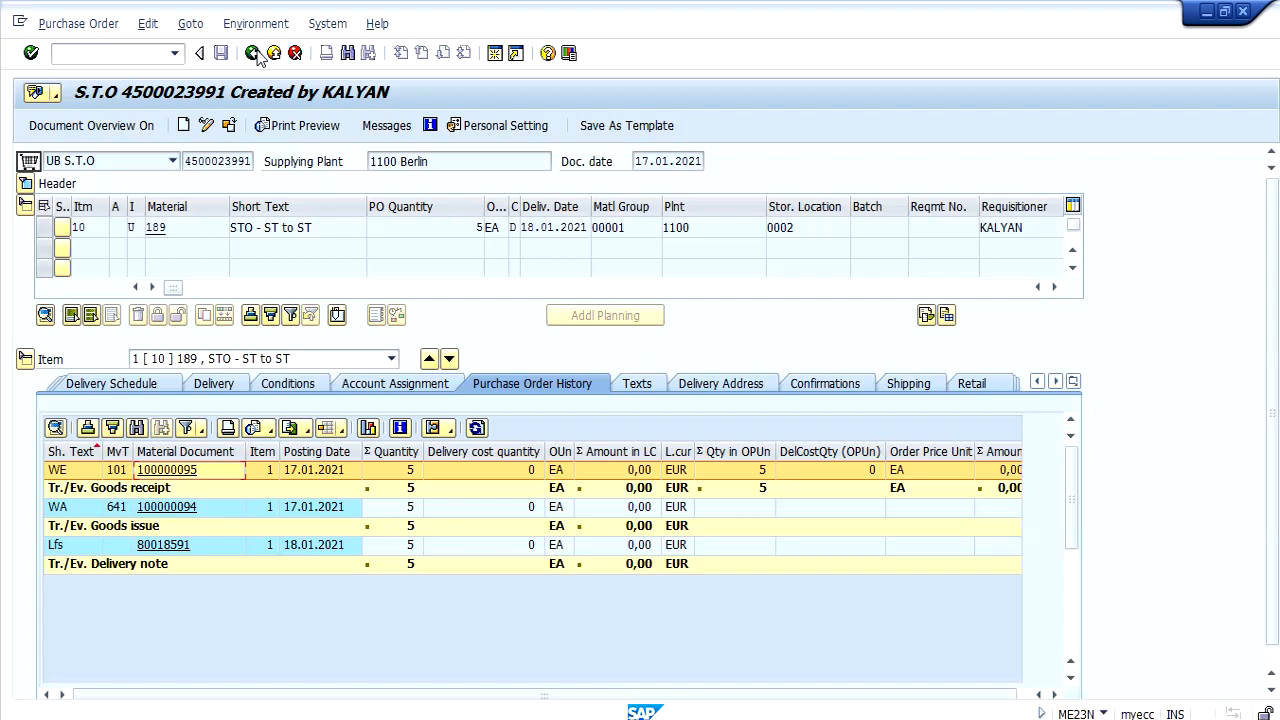
Switch to the Display IMG session showing the stock transport order configuration.
{"action": "left_click", "coordinate": [418, 718]}
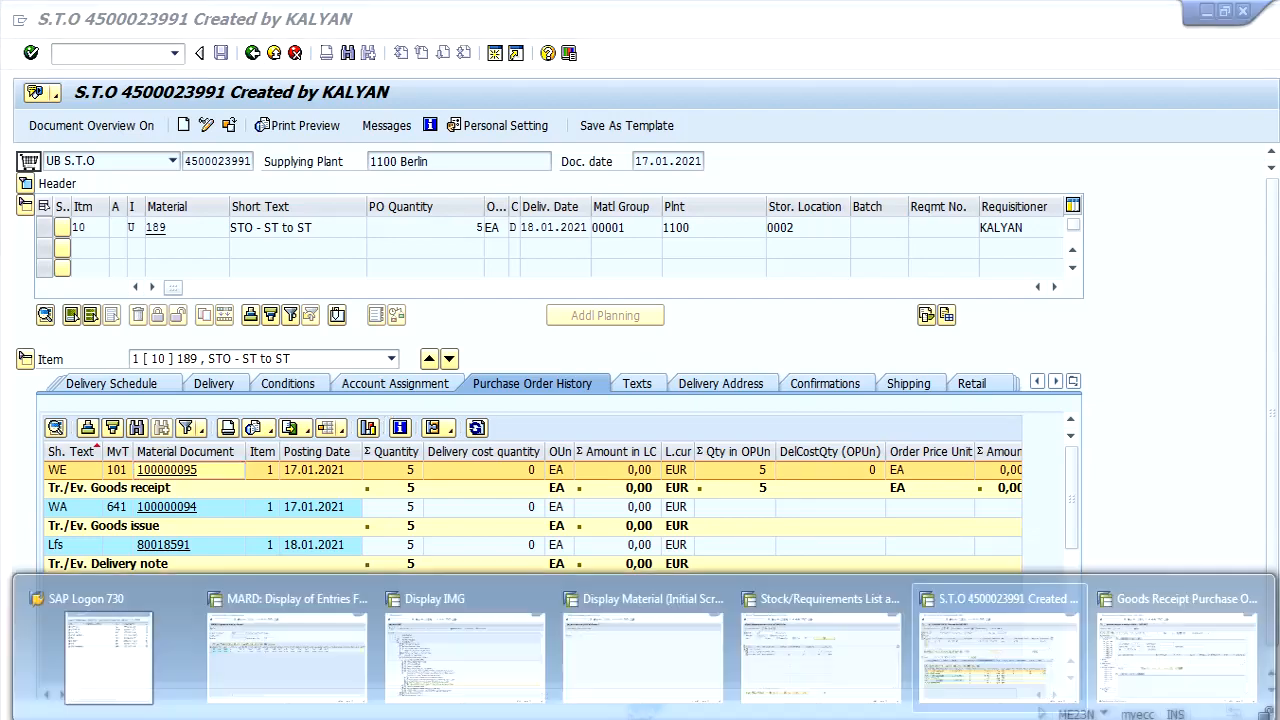
{"action": "left_click", "coordinate": [410, 668]}
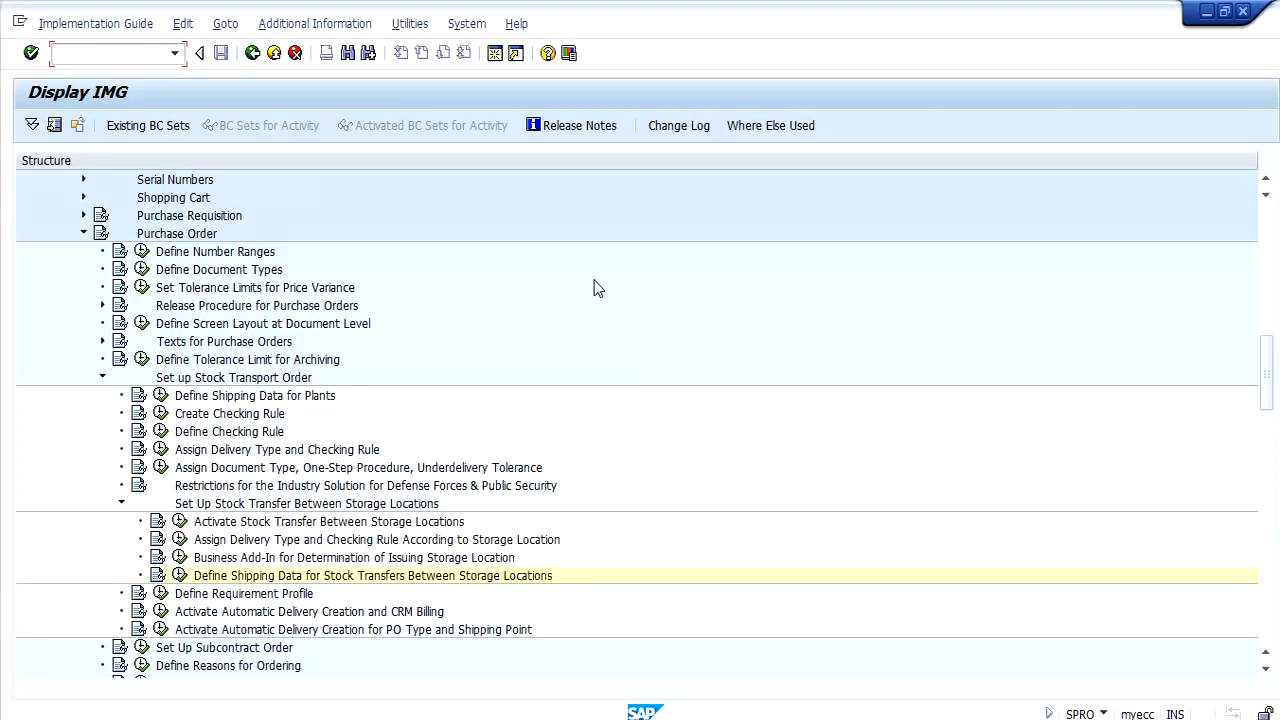